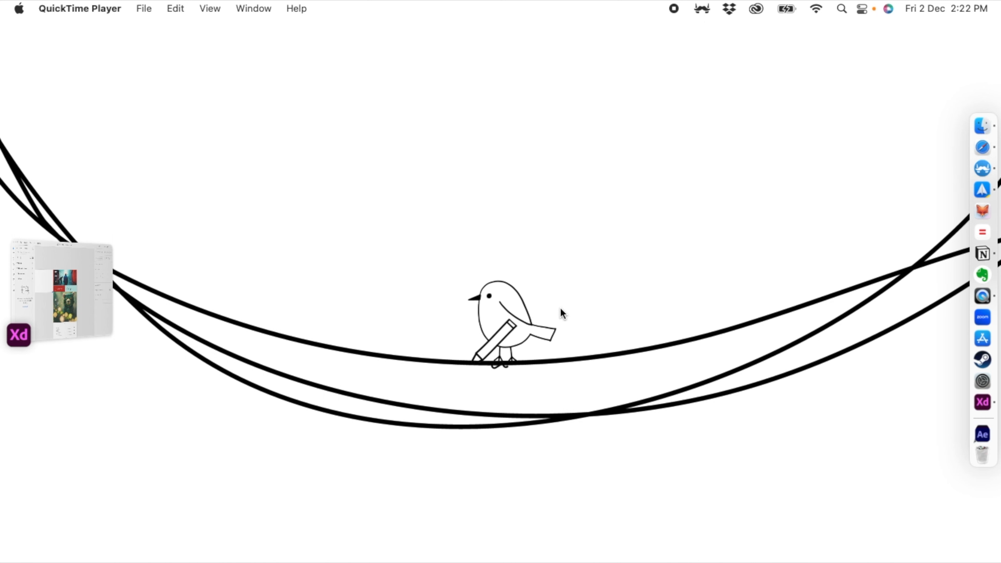
Switch to the Adobe XD document and fill the blank artboard beside the Stylescape with black.
left_click(95, 300)
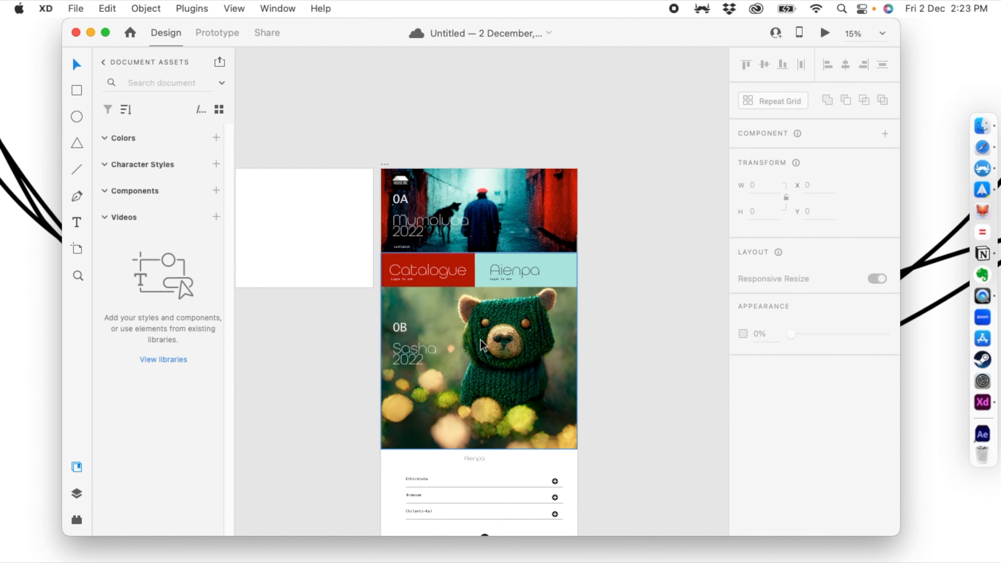
scroll(447, 178, "down", 3)
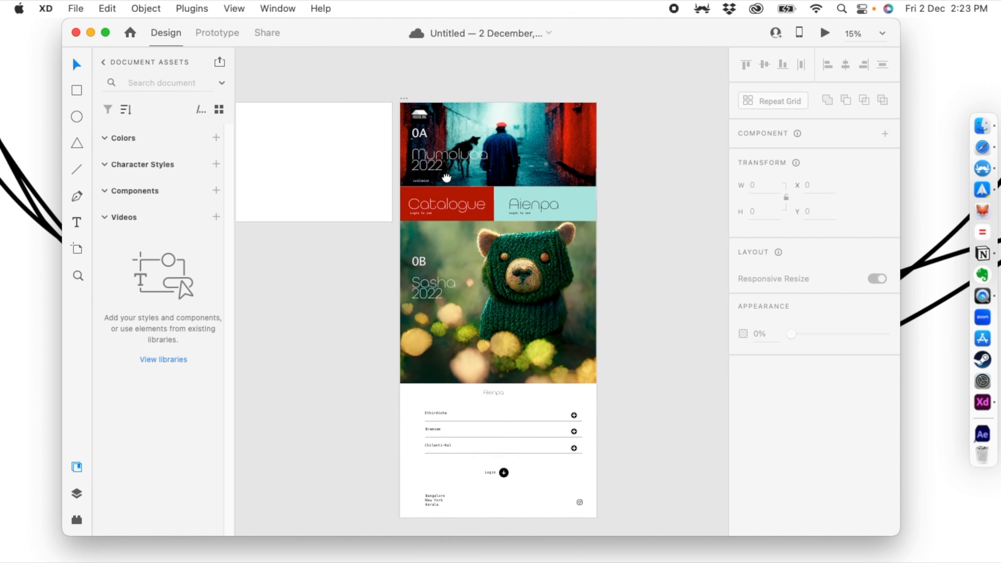
left_click_drag(446, 179, 460, 153)
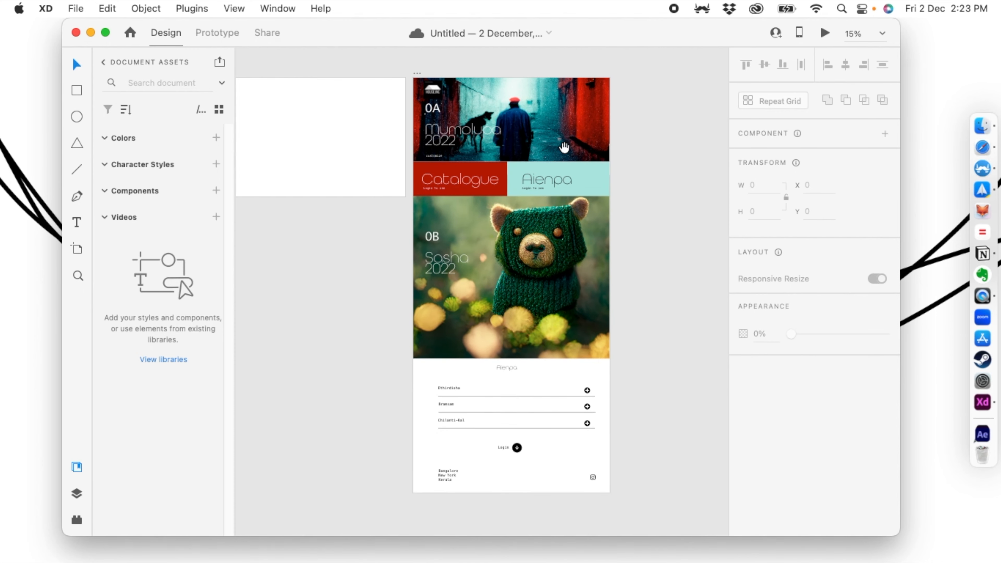
left_click_drag(559, 194, 534, 223)
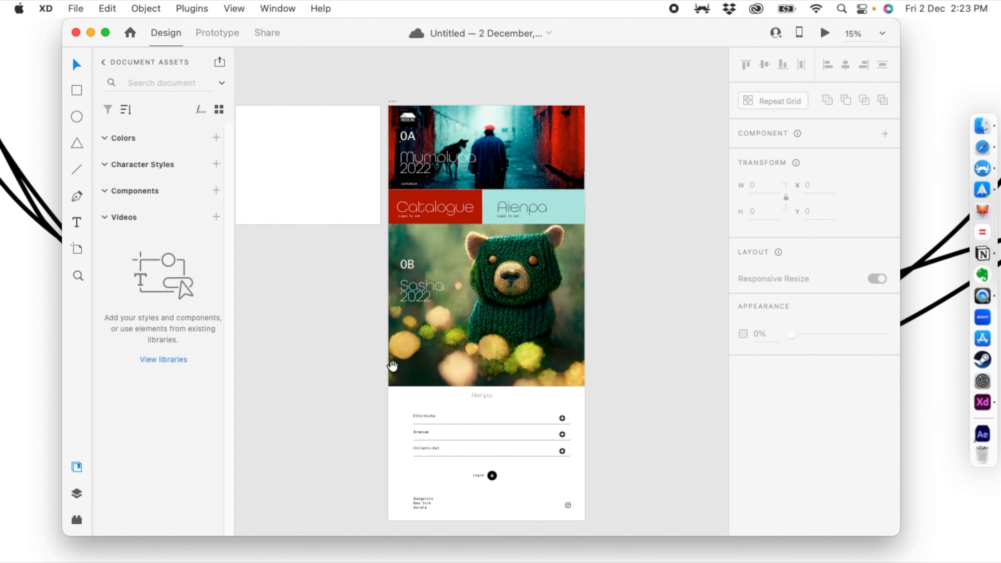
scroll(463, 374, "left", 5)
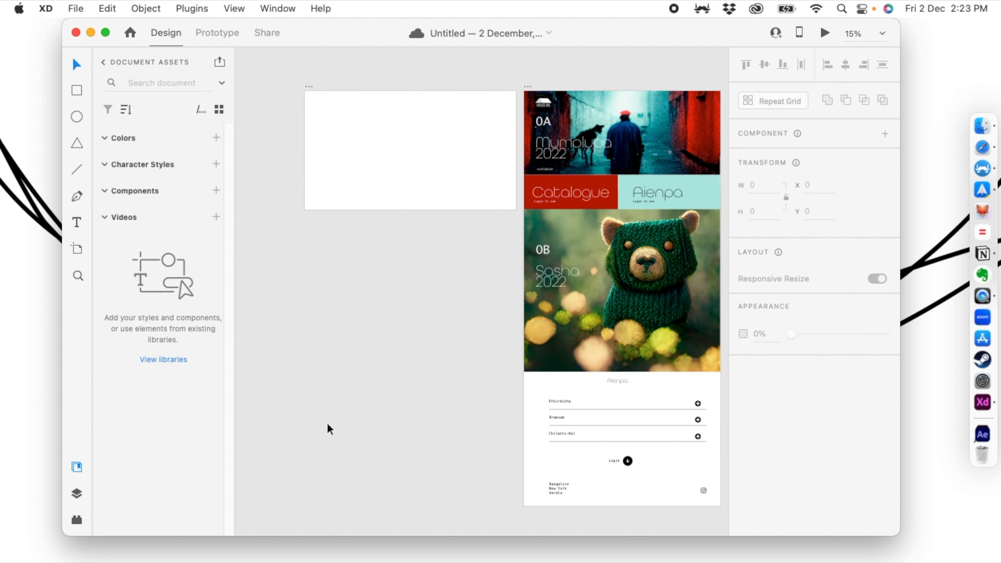
left_click(353, 182)
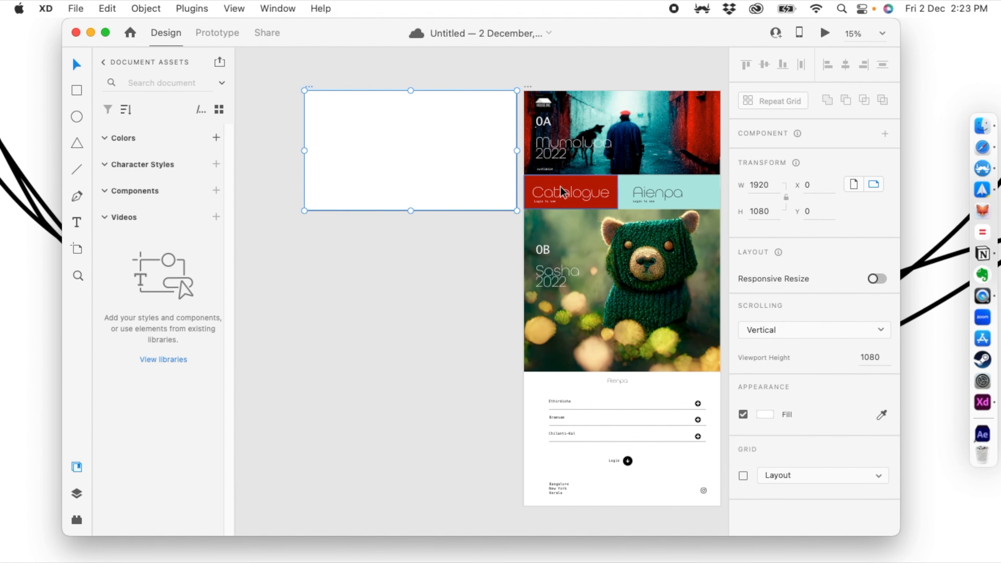
left_click(443, 271)
left_click(395, 146)
left_click(765, 415)
left_click_drag(655, 418, 558, 484)
Add the text "Design System" on the black artboard.
left_click(325, 303)
key("super+plus")
left_click_drag(325, 296, 338, 414)
left_click(77, 222)
left_click(293, 263)
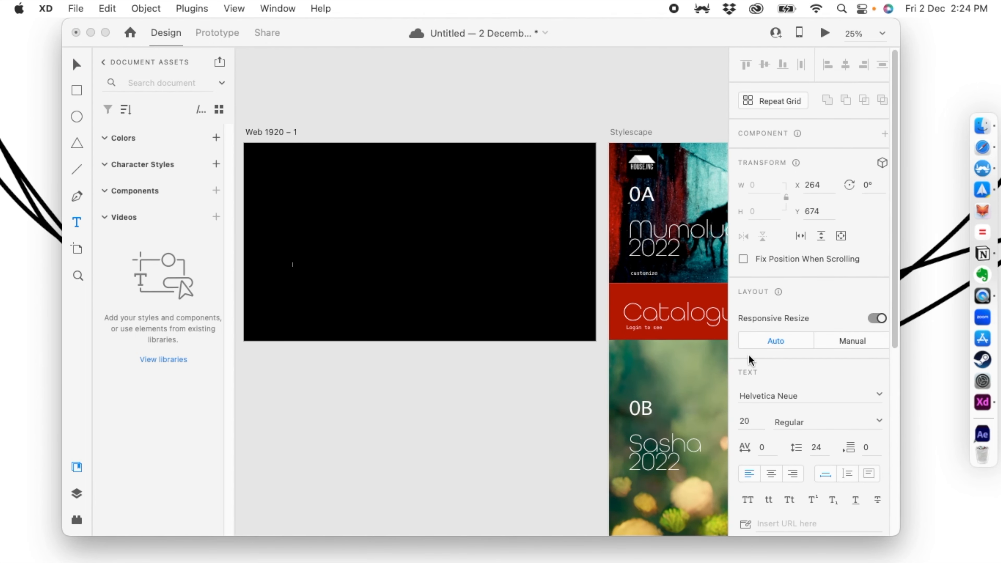
type("Design System")
Try to set the "Design System" text's fill to white (#FFFFFF).
scroll(804, 389, "down", 2)
scroll(804, 390, "down", 5)
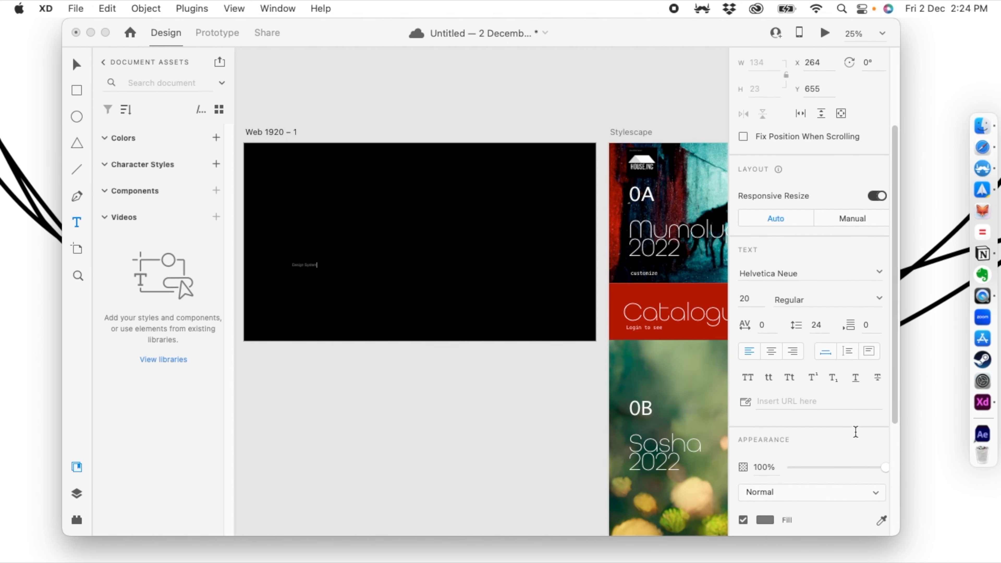
left_click(765, 515)
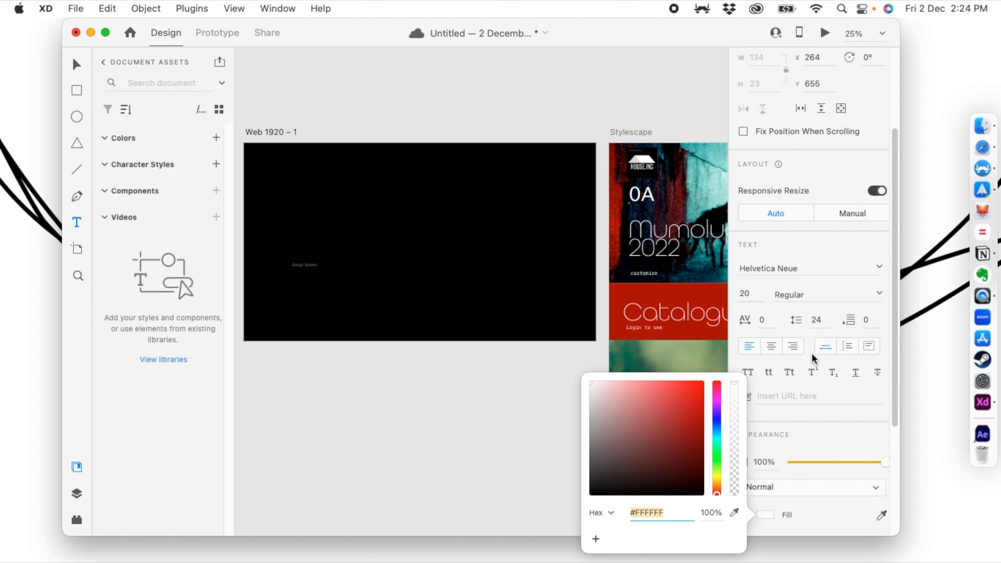
left_click(579, 395)
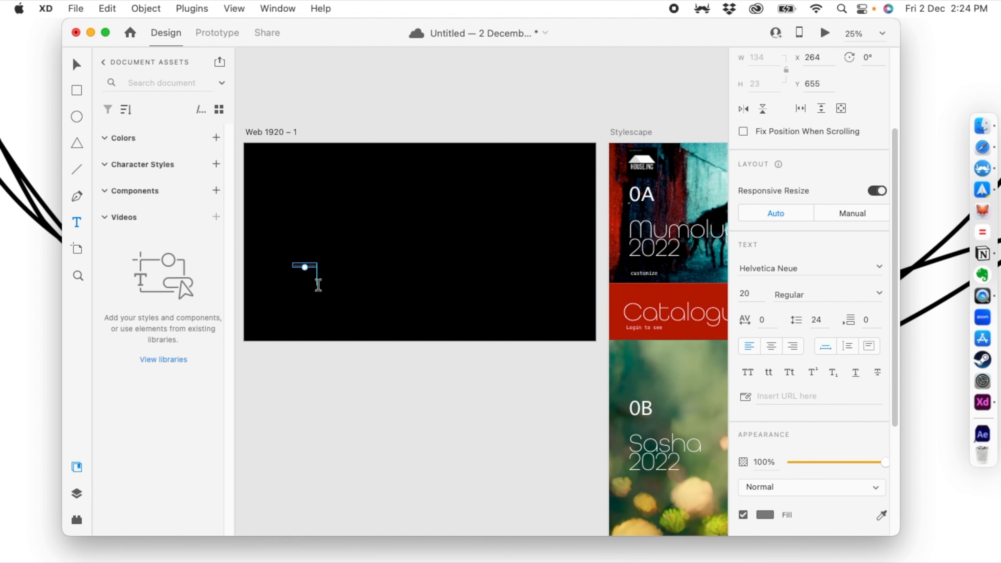
Enlarge the "Design System" text to about size 211 and try the Lato font on it.
left_click_drag(305, 267, 438, 237)
key("v")
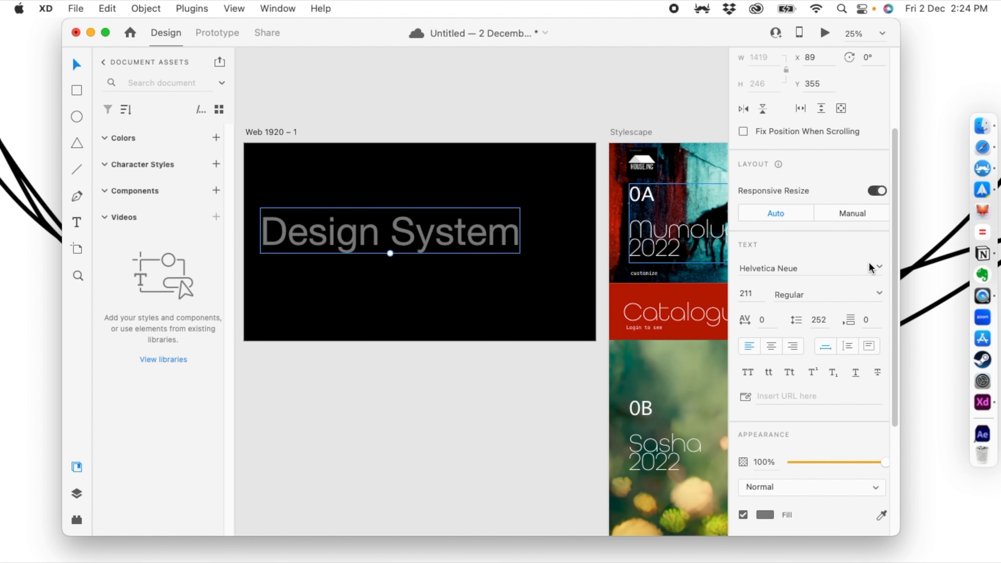
left_click(878, 266)
scroll(842, 385, "down", 3)
scroll(842, 389, "down", 2)
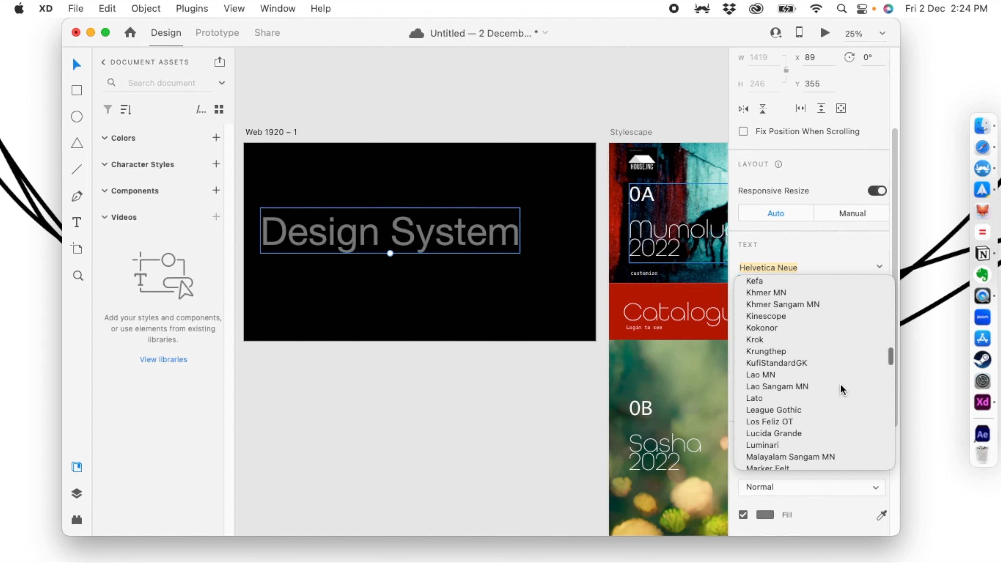
left_click(777, 398)
Try the Mishafi Gold and Optima fonts on the "Design System" text.
right_click(998, 175)
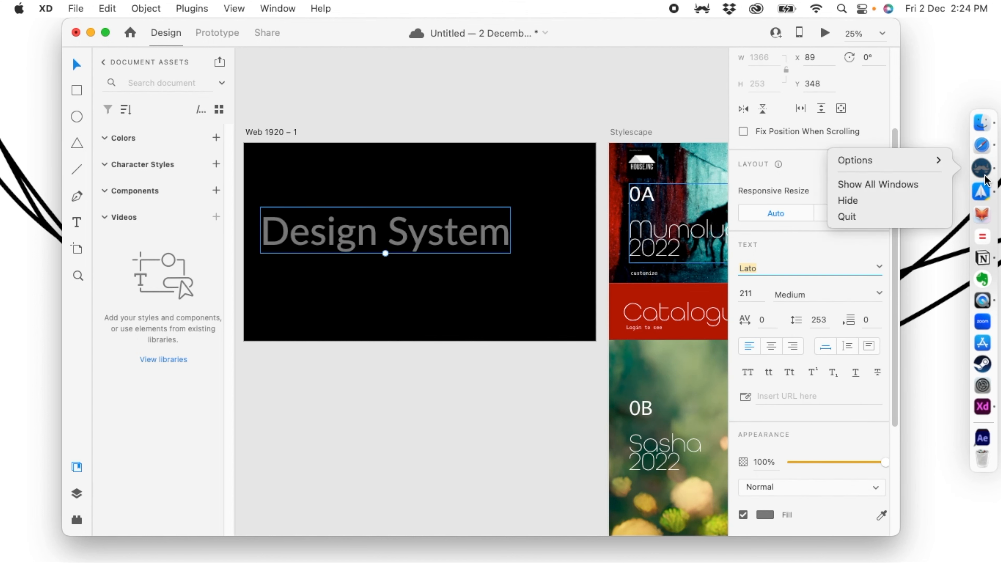
left_click(942, 223)
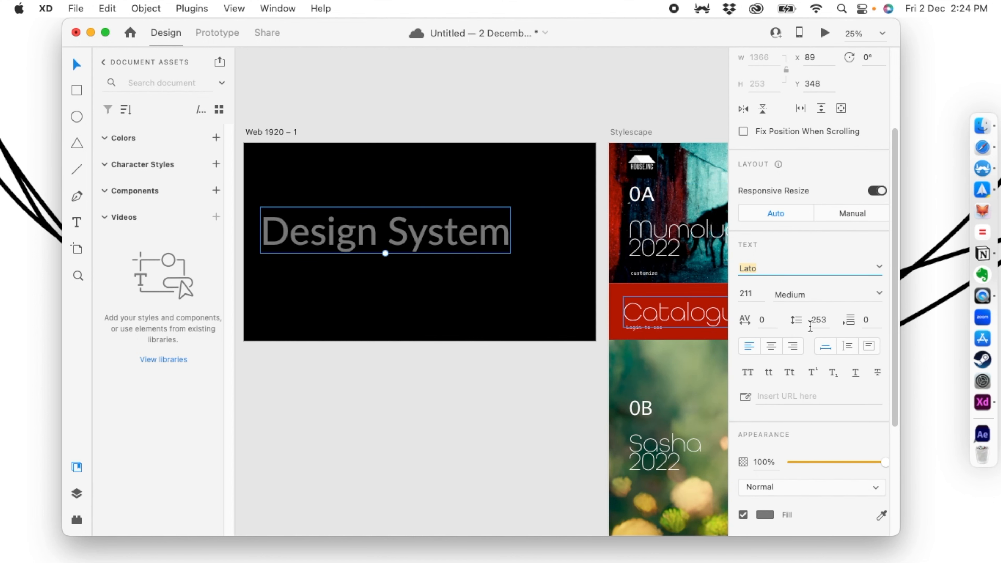
left_click(878, 294)
left_click(814, 253)
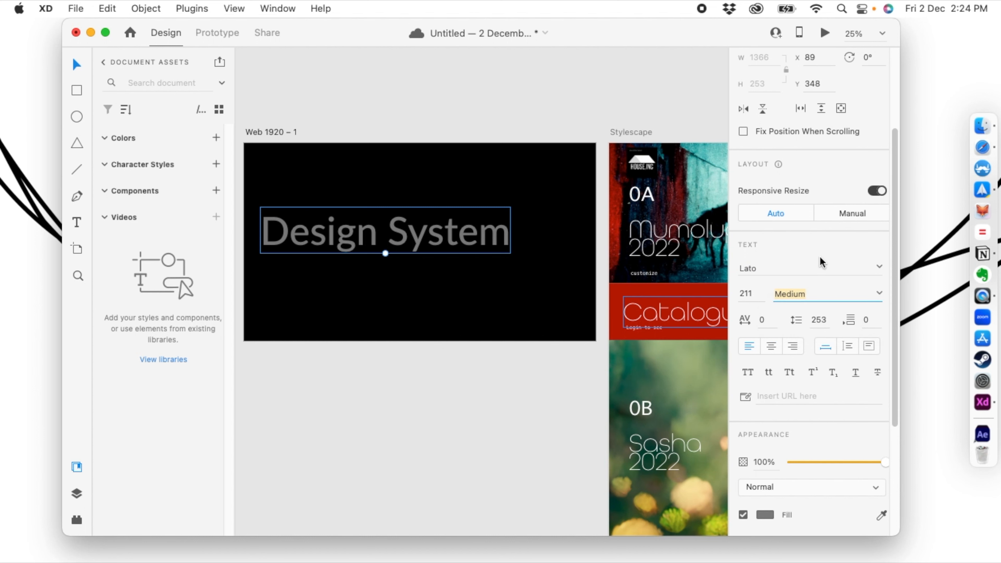
left_click(883, 268)
left_click(780, 410)
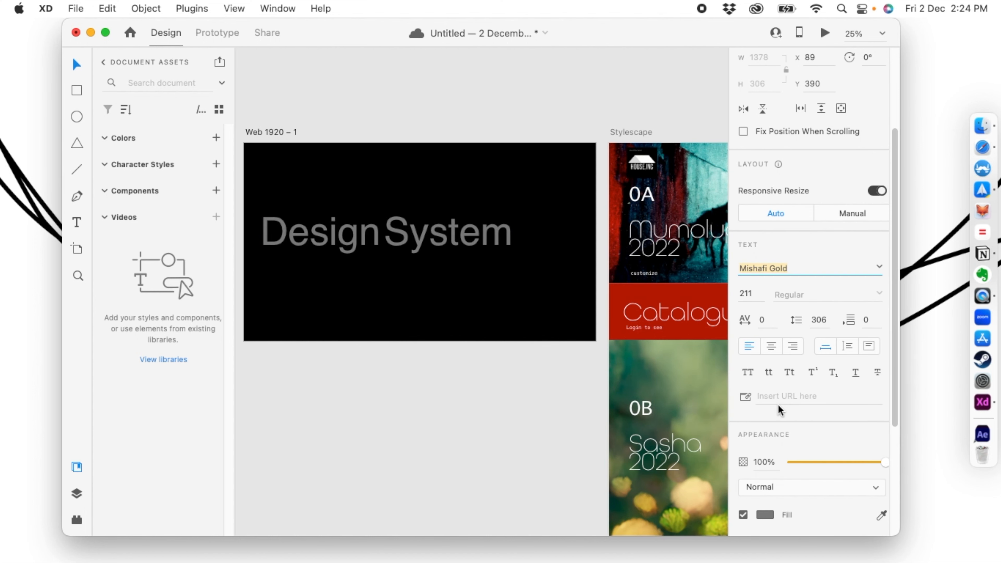
left_click(880, 267)
scroll(852, 341, "down", 5)
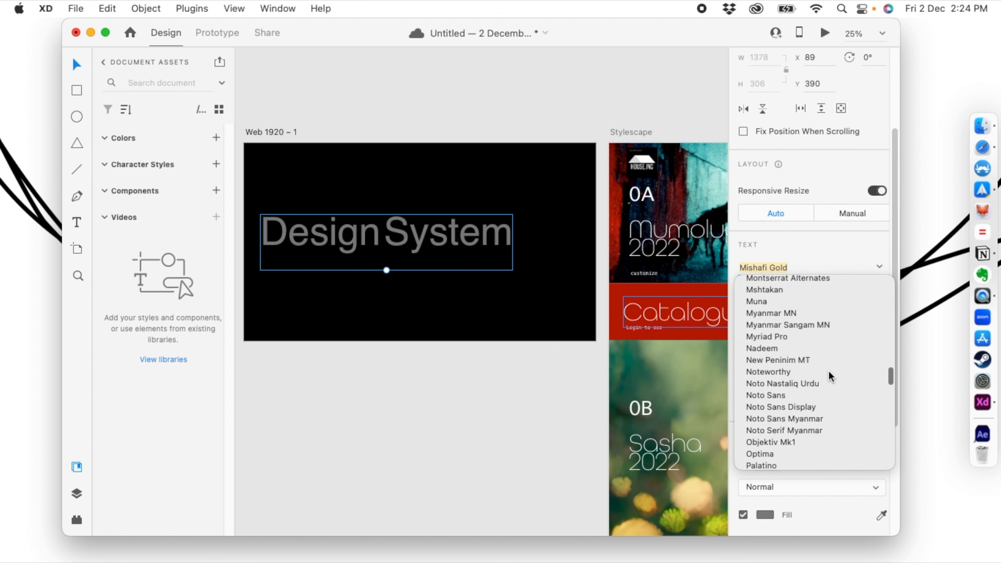
left_click(761, 424)
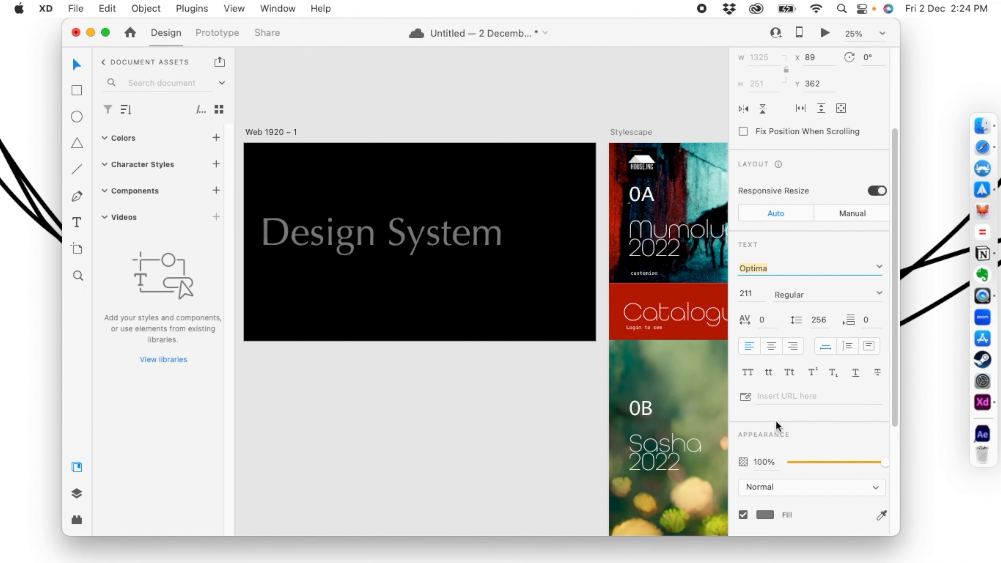
Set the "Design System" text in Quicksand, reduce it to size 144, and centre it vertically about 177 px from the artboard's left edge.
left_click(879, 267)
scroll(804, 374, "down", 3)
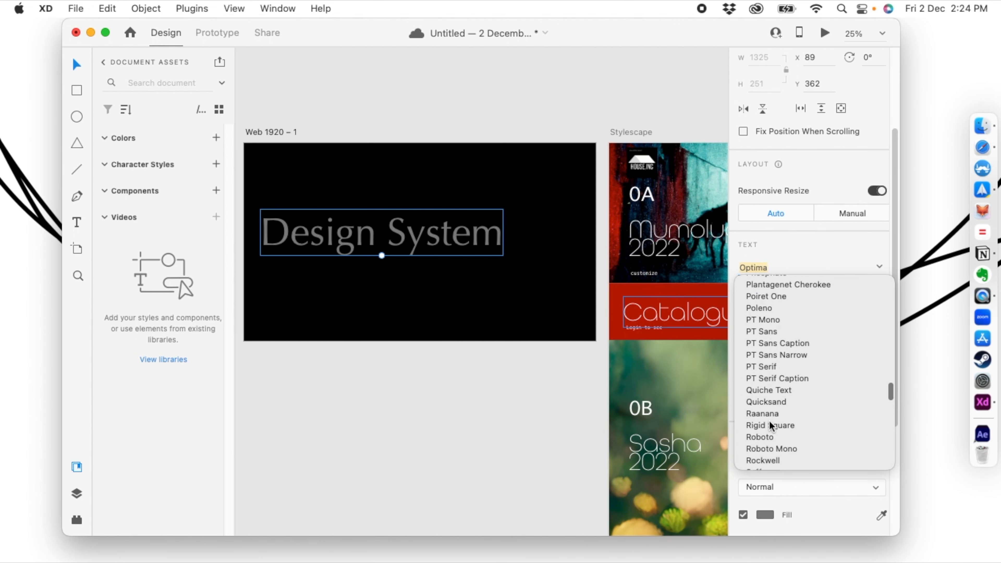
left_click(769, 401)
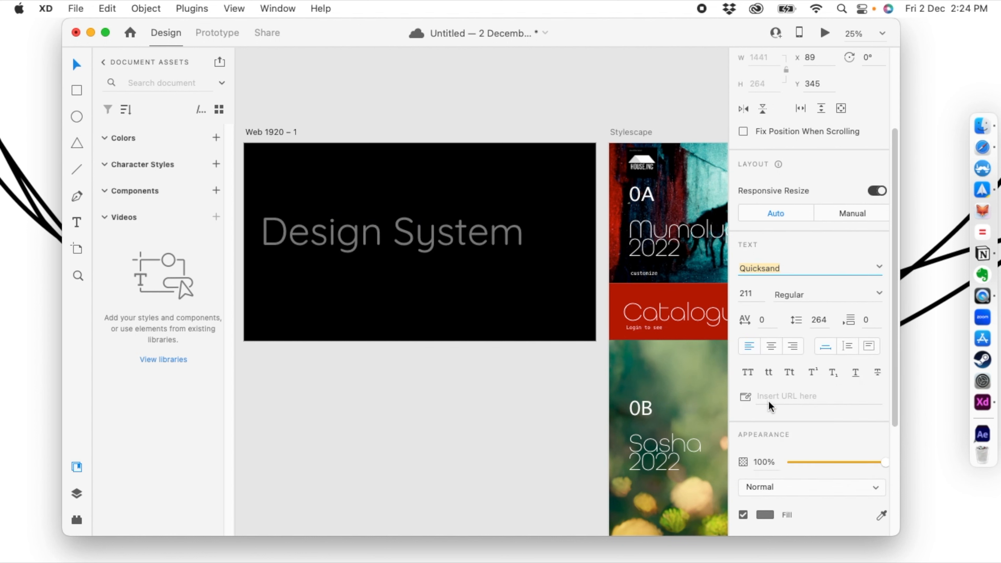
left_click_drag(393, 256, 366, 253)
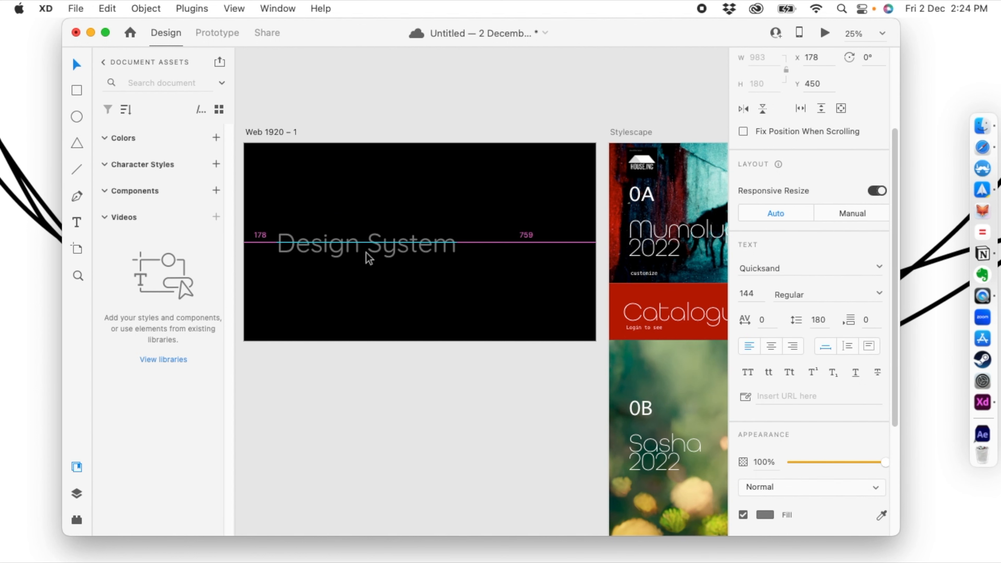
left_click(358, 305)
Place a copy of the title at about size 74 in the artboard's lower right and change it to "House Inc".
left_click(400, 256)
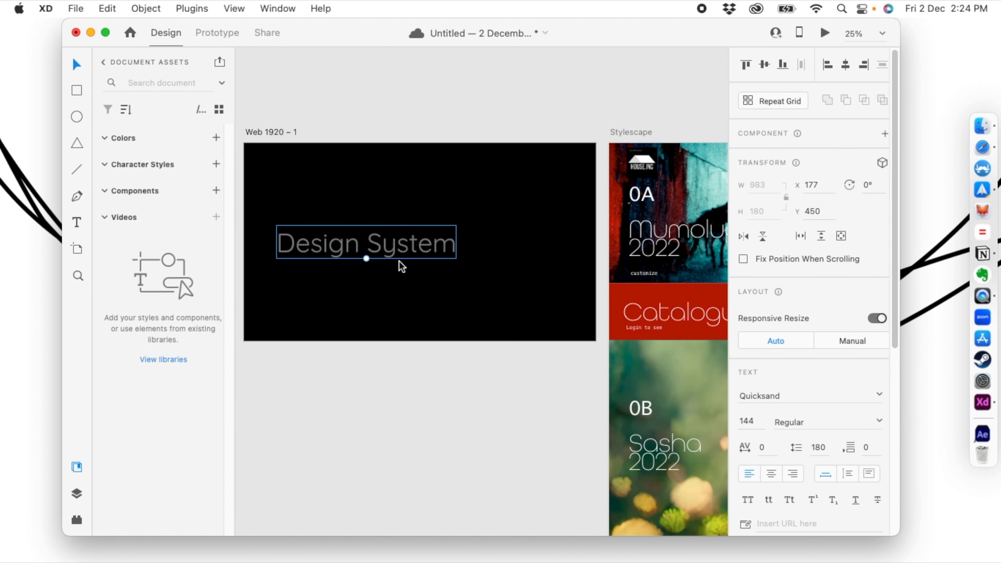
left_click_drag(358, 250, 522, 311, "alt")
double_click(525, 306)
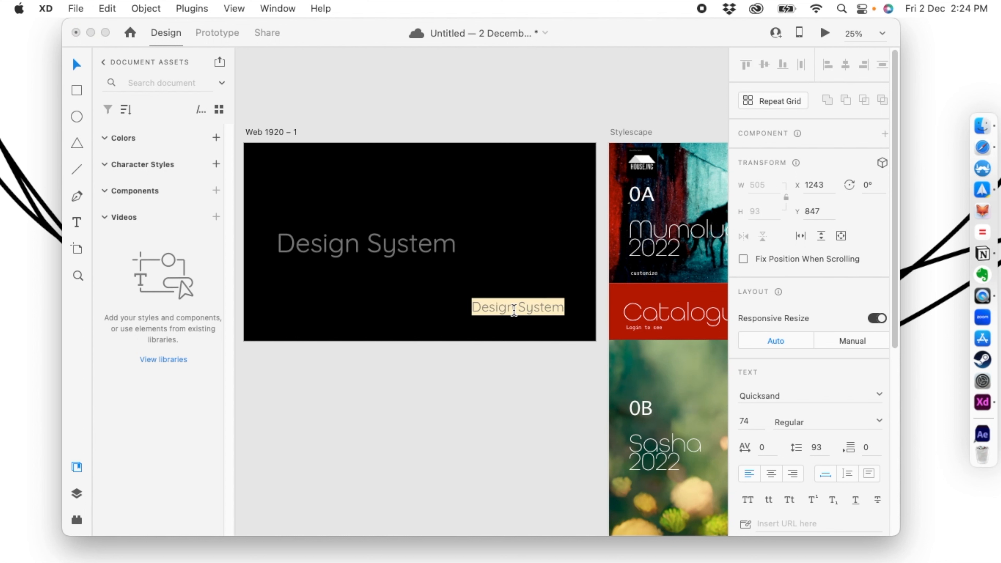
type("House Inc")
left_click(498, 371)
Duplicate the "House Inc" text directly below itself and change the copy to "V1.0".
left_click_drag(526, 318, 548, 327)
double_click(548, 326)
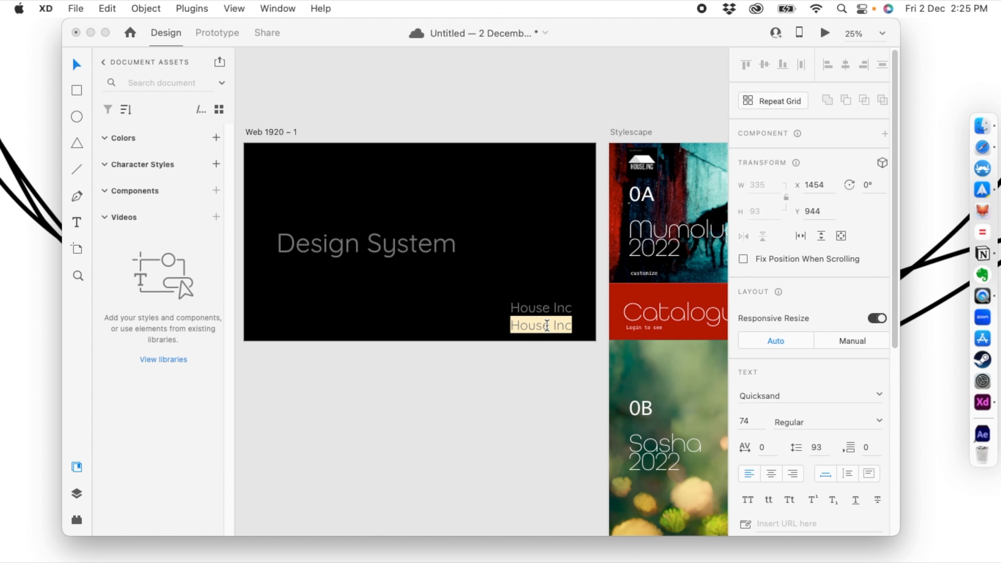
type("V1")
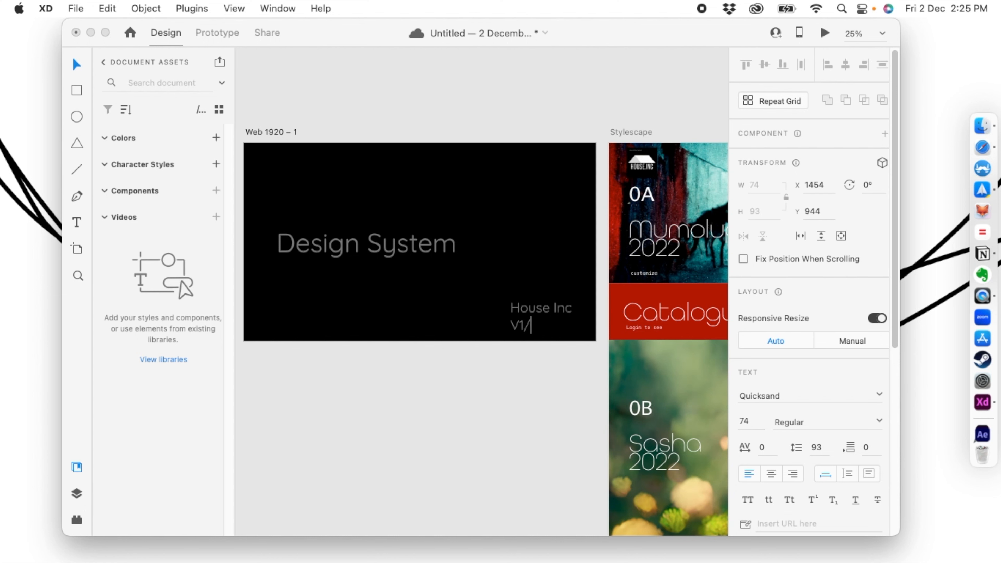
type(".0")
key("Escape")
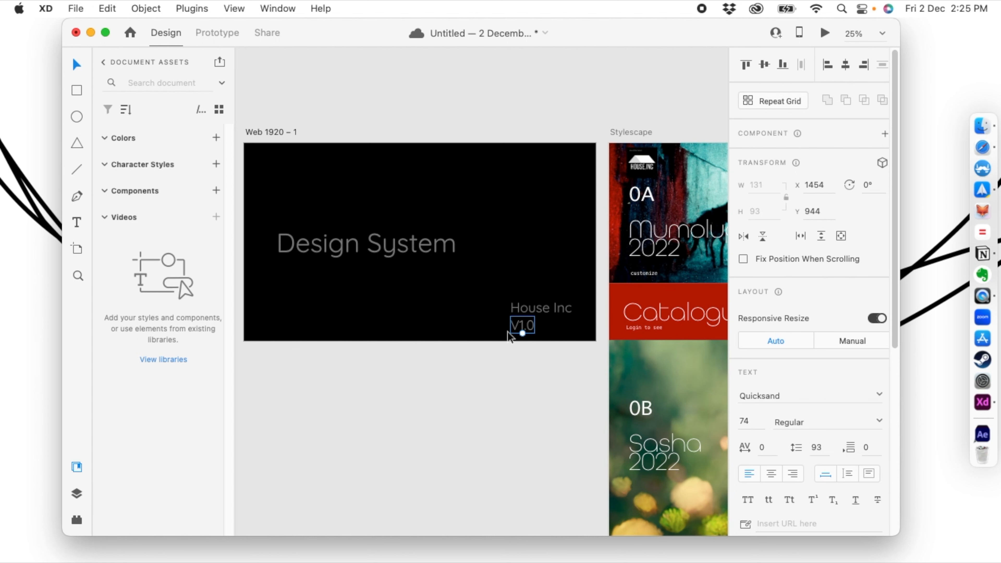
Make "V1.0" smaller than "House Inc", and scale down and move both lines closer to the artboard's lower-right corner.
left_click_drag(524, 334, 515, 324)
left_click(521, 379)
left_click_drag(503, 290, 556, 358)
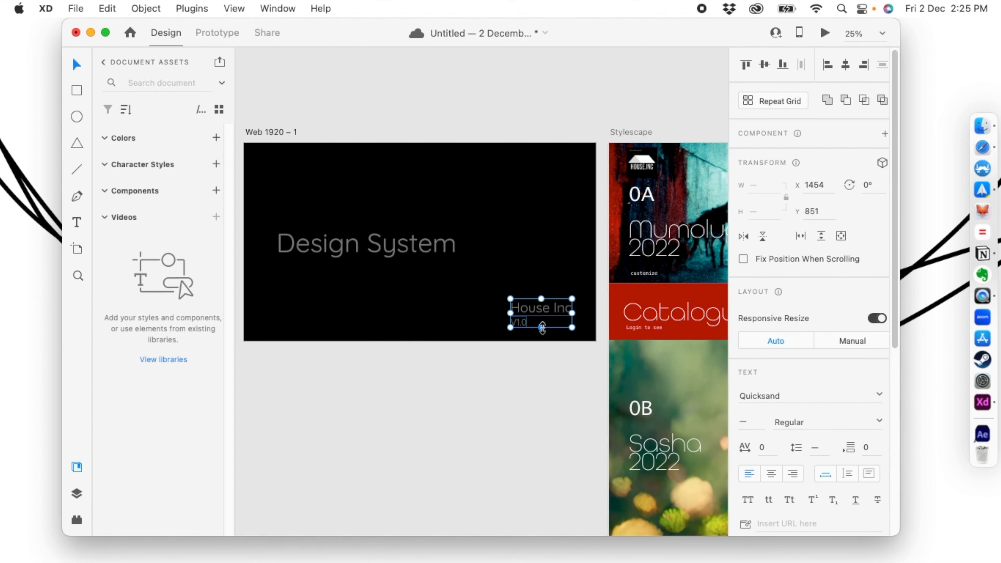
left_click_drag(542, 319, 562, 336)
left_click(434, 361)
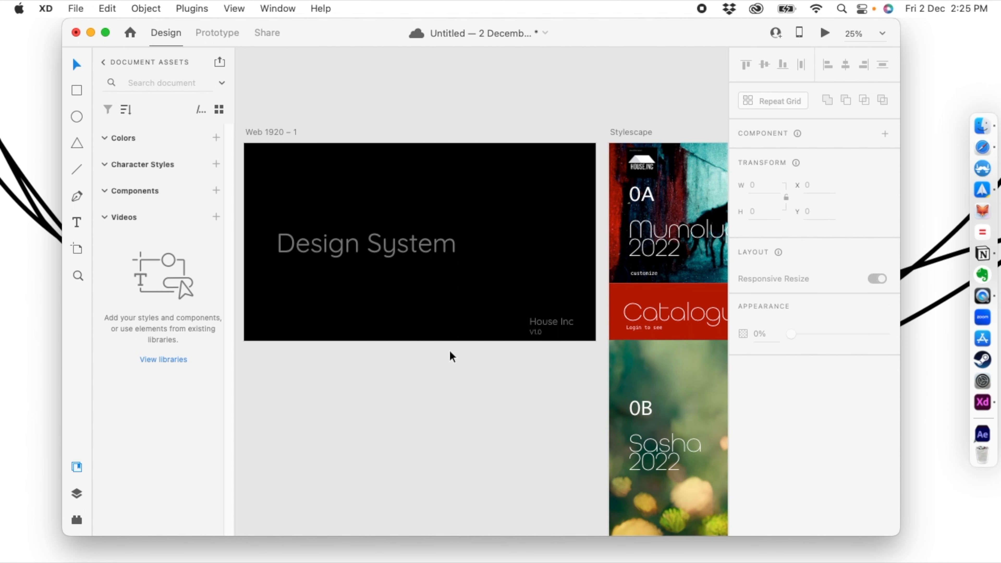
Duplicate the black cover artboard below the original and widen the gap between the two.
left_click(261, 135)
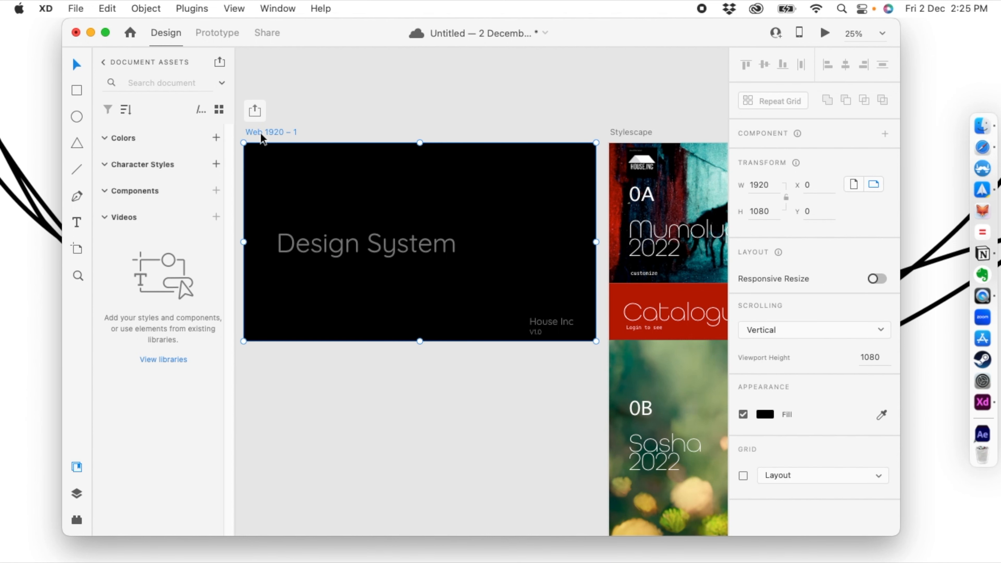
key("super+d")
left_click(421, 264)
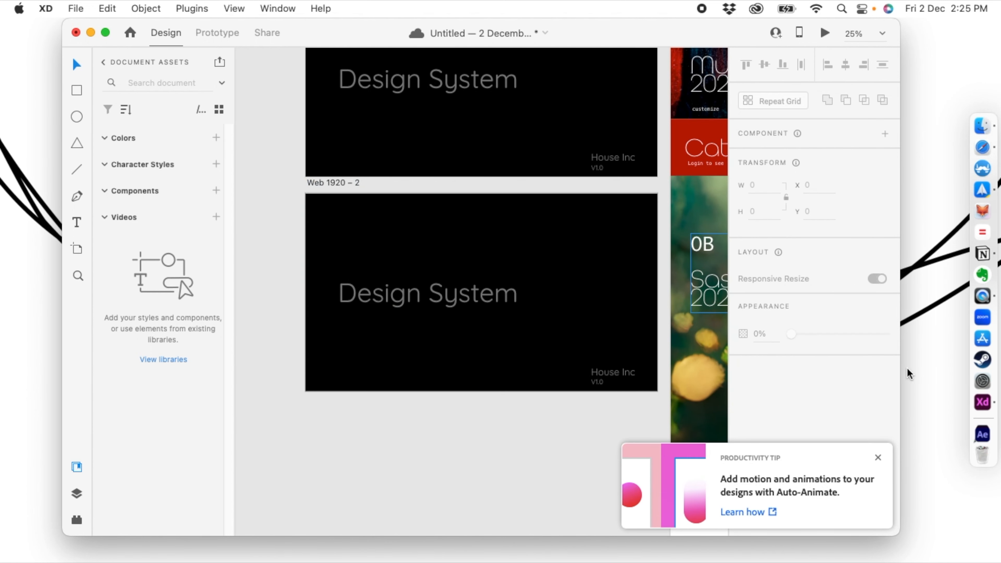
left_click(877, 458)
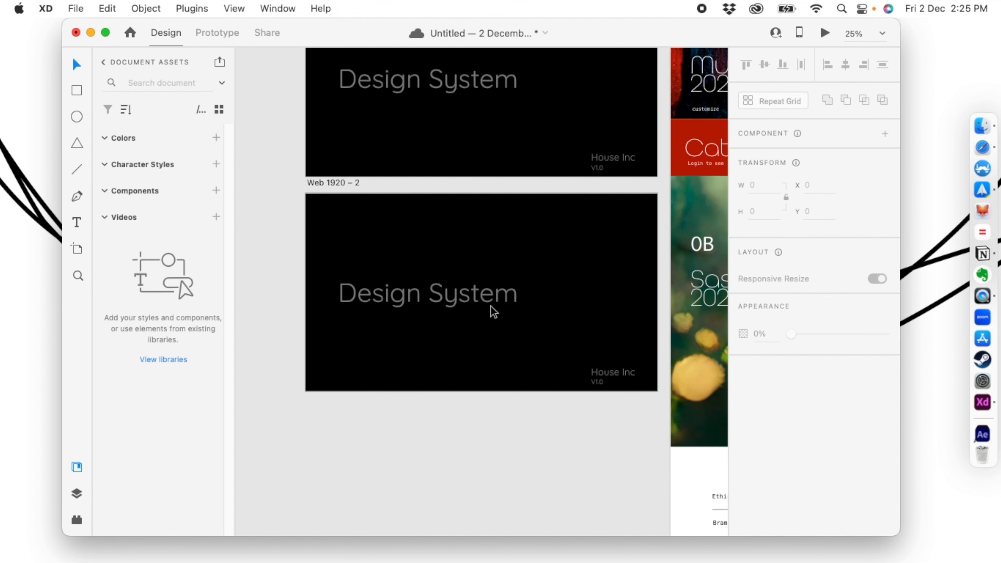
left_click_drag(328, 186, 328, 202)
Change the duplicated artboard's fill to white.
left_click(768, 413)
left_click_drag(625, 377, 572, 334)
left_click(485, 490)
Move the white artboard's title to its upper-left area, about X 110, Y 82, and change the text to "Identity".
left_click_drag(461, 313, 447, 245)
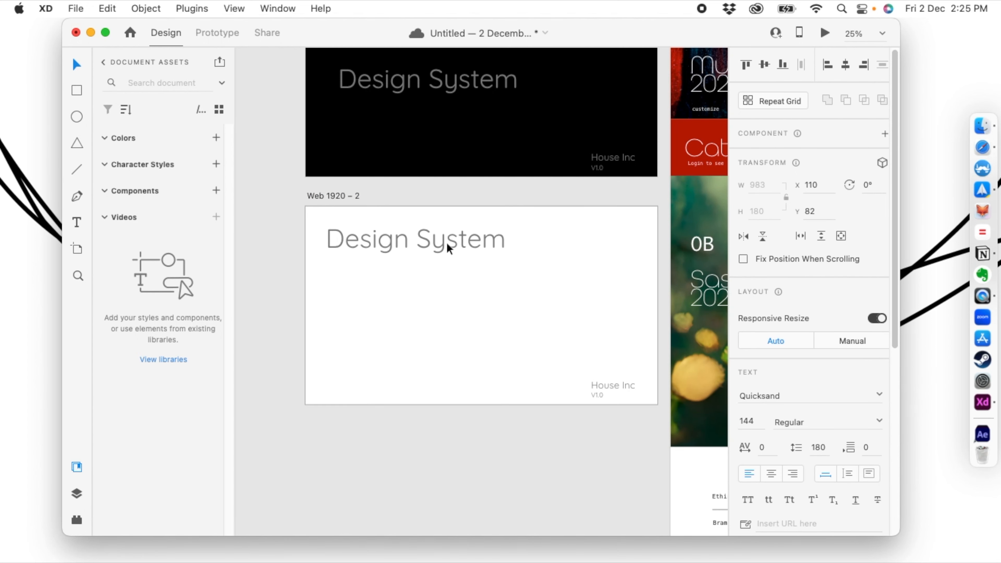
double_click(389, 239)
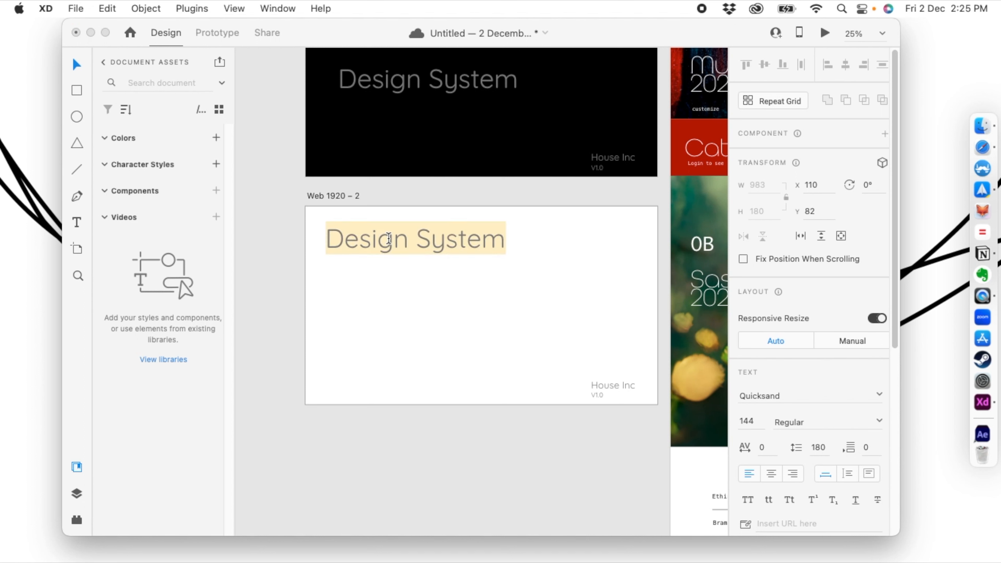
type("Identity")
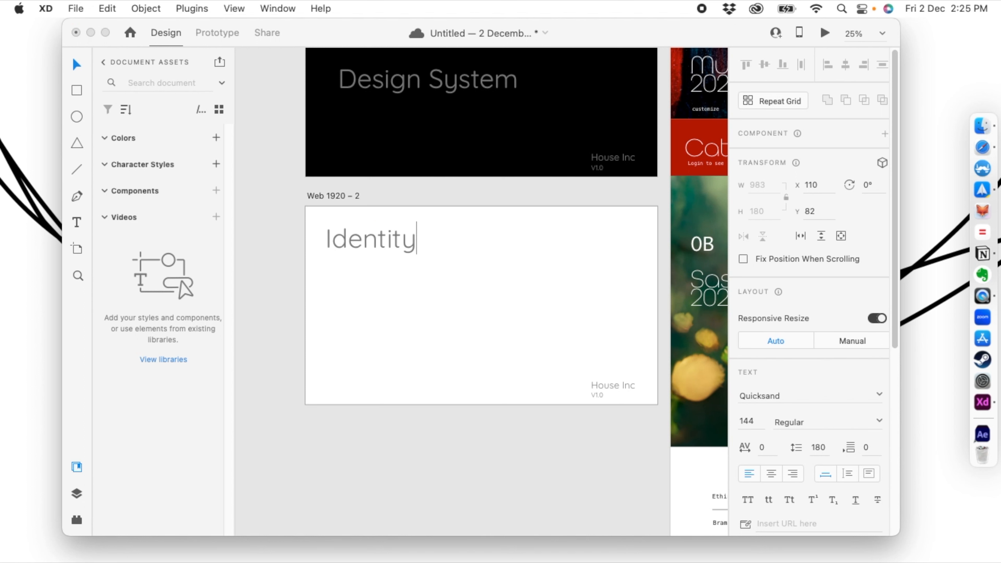
key("Escape")
Delete the "House Inc" and "V1.0" text from the white artboard.
left_click_drag(569, 361, 619, 428)
key("Delete")
scroll(627, 391, "up", 5)
scroll(627, 391, "right", 3)
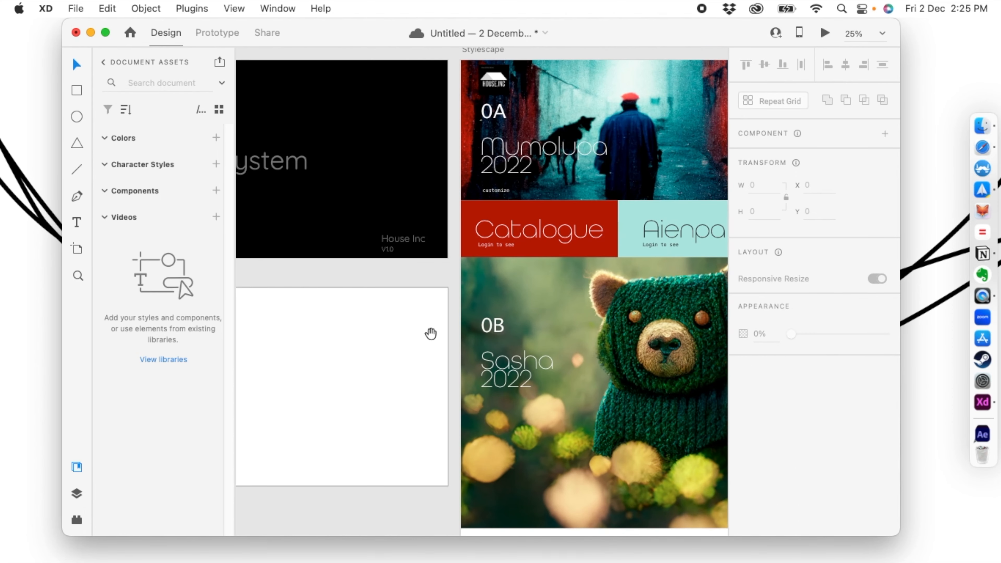
Examine the House Inc logo on the stylescape and the empty space on the Identity artboard.
left_click_drag(582, 164, 554, 118)
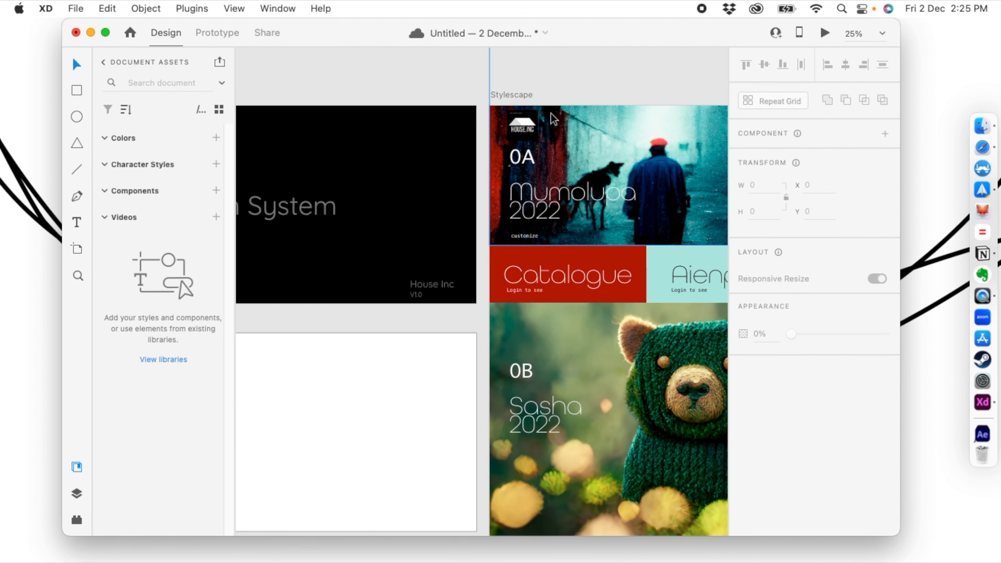
scroll(552, 173, "down", 5)
scroll(552, 174, "left", 3)
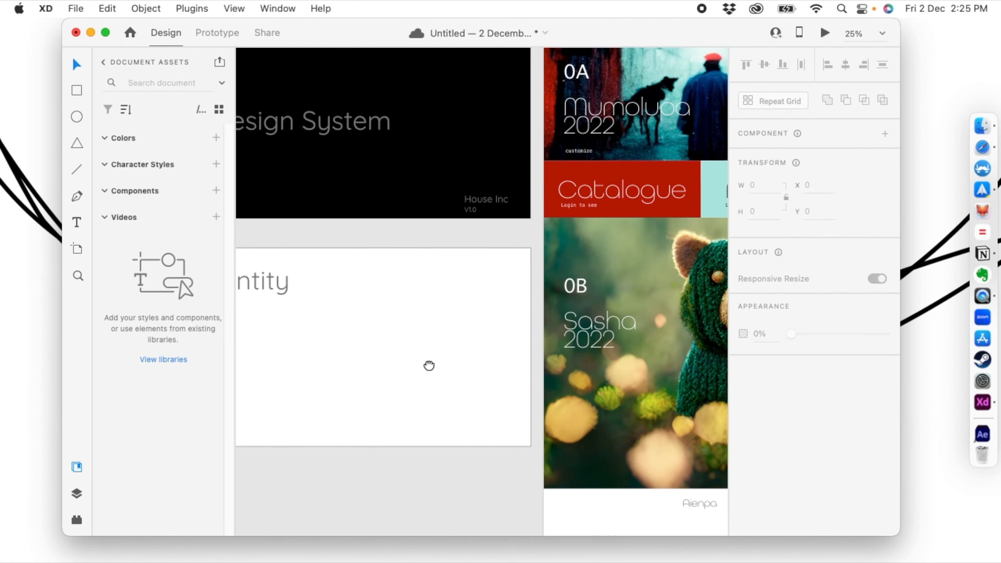
left_click_drag(429, 365, 385, 422)
left_click(534, 123)
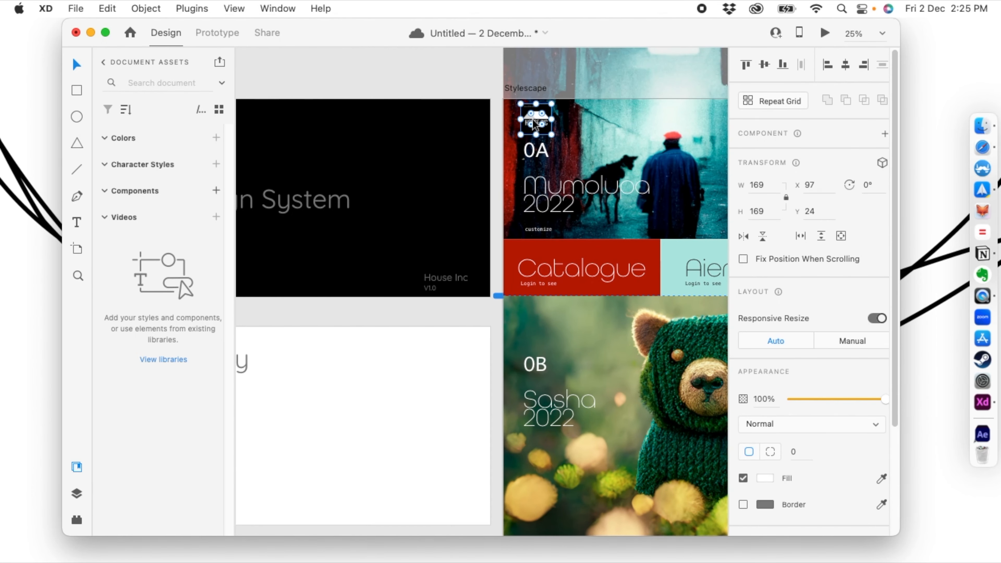
left_click(402, 365)
left_click_drag(387, 376, 518, 259)
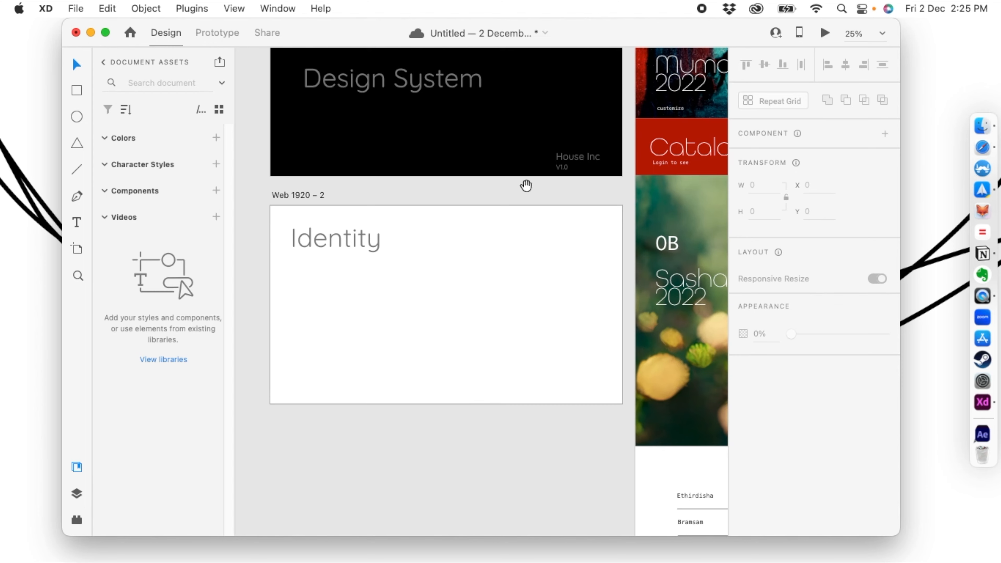
scroll(526, 185, "right", 2)
Switch to Finder and open the Primary Logo folder in Downloads.
left_click(963, 130)
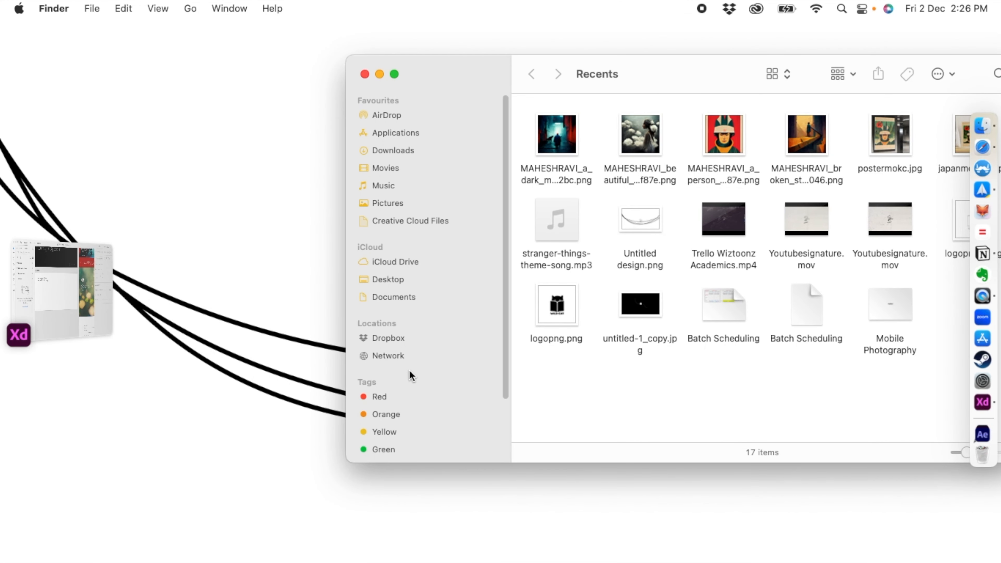
left_click(396, 296)
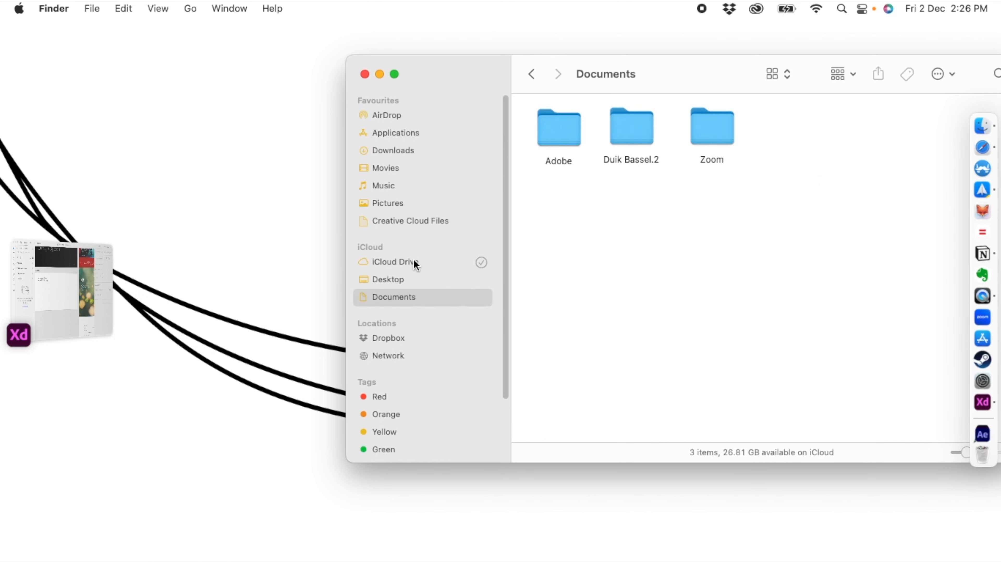
left_click(397, 154)
double_click(538, 124)
key("super+a")
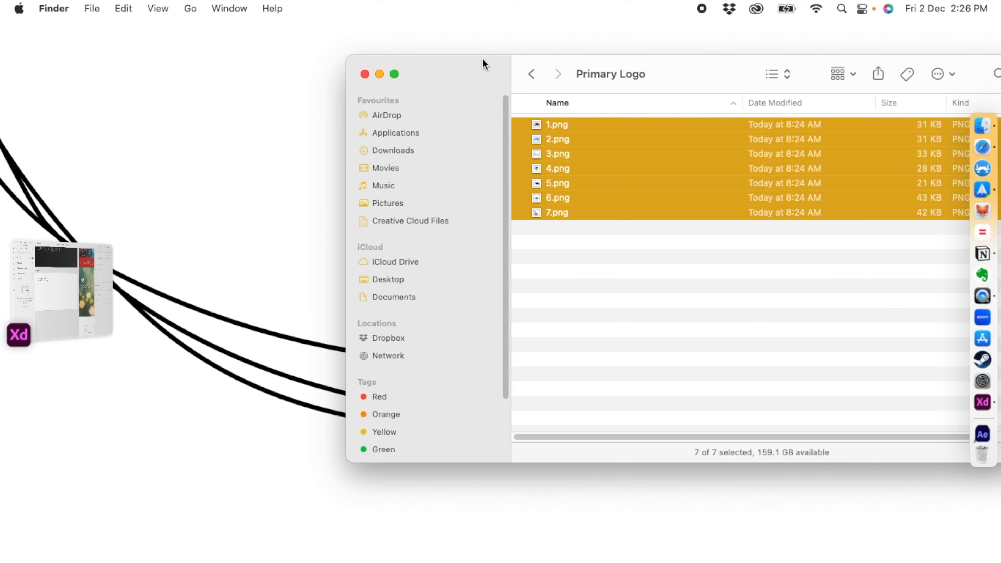
left_click(509, 303)
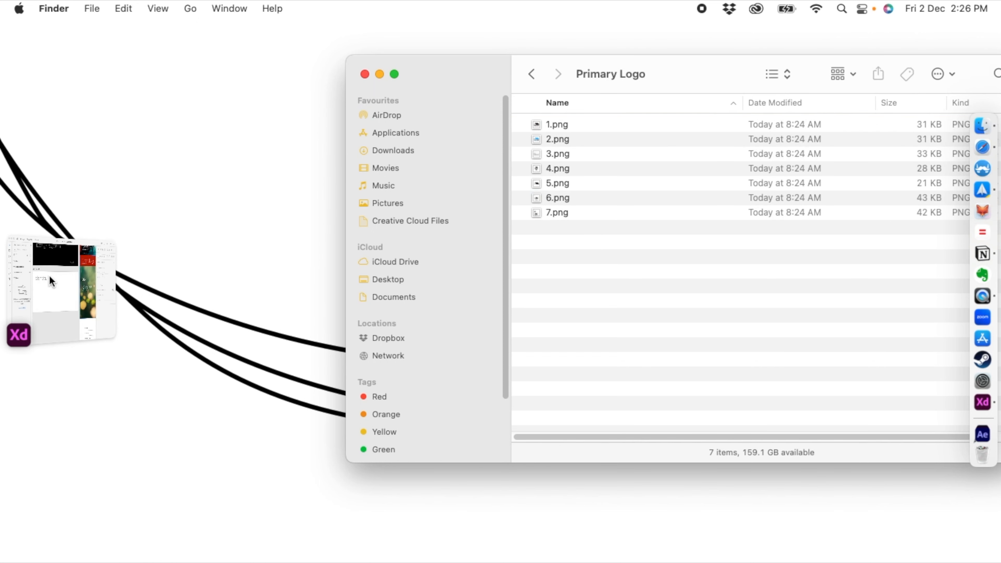
Place 1.png on the Identity artboard in Adobe XD, scale it to about 473 px square and move it near the artboard's middle.
left_click_drag(541, 123, 433, 280)
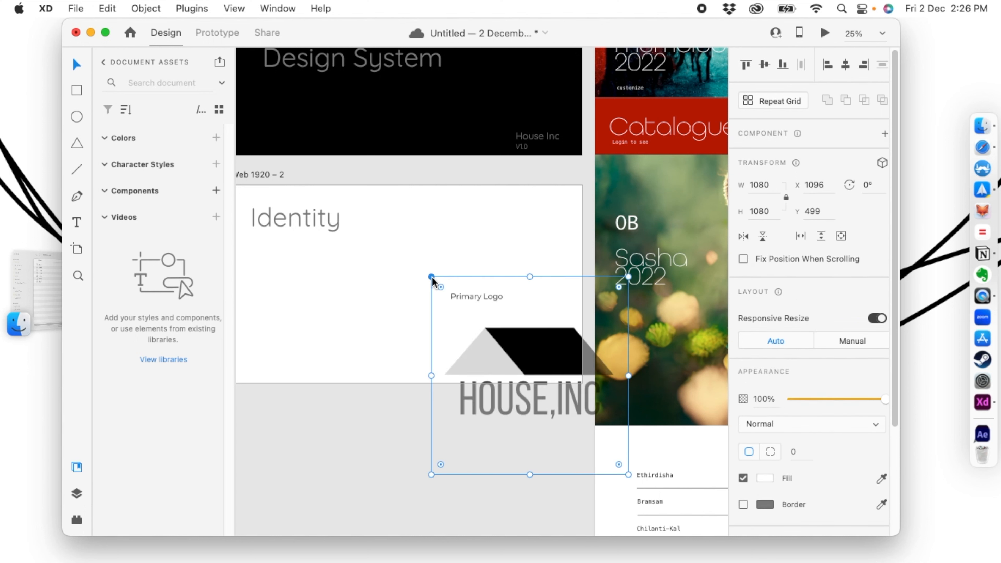
left_click_drag(628, 476, 529, 363)
left_click_drag(489, 327, 420, 287)
left_click(373, 336)
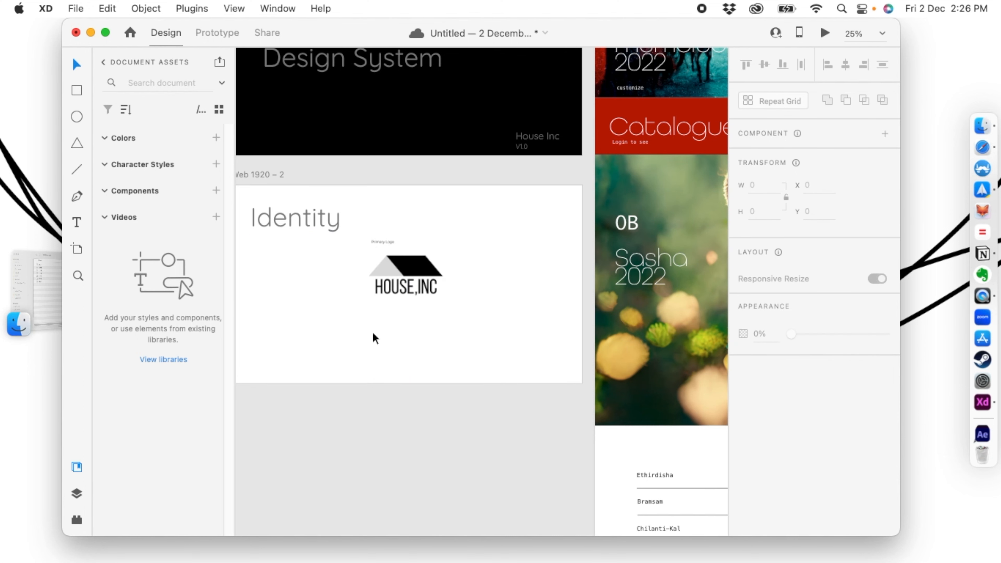
Add a text area about 526 px wide below the Identity title with the placeholder text "Hklsjdjsjldskjlpdjskhdjkshjkd".
scroll(364, 287, "up", 1)
left_click_drag(323, 287, 413, 268)
left_click(77, 223)
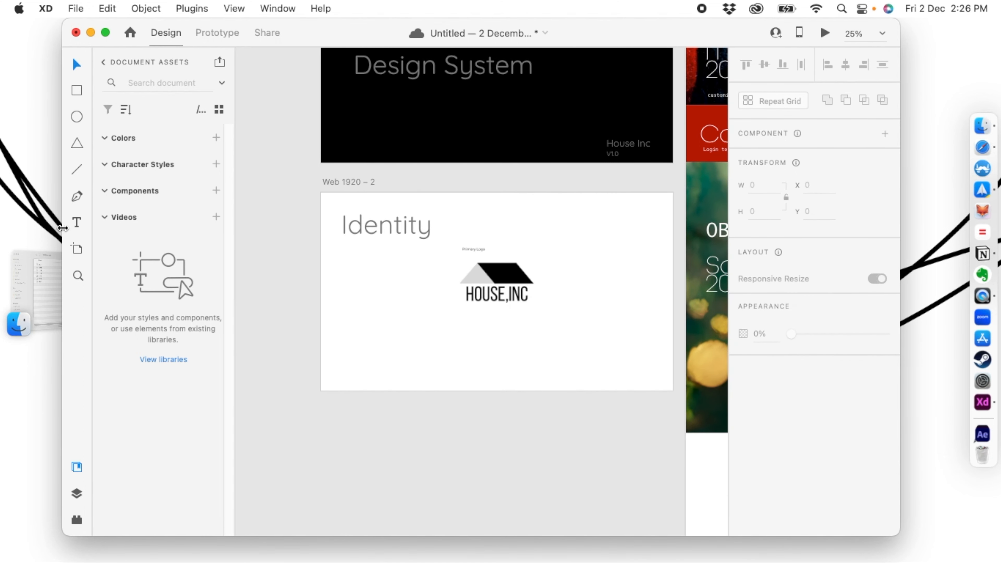
left_click_drag(335, 299, 428, 352)
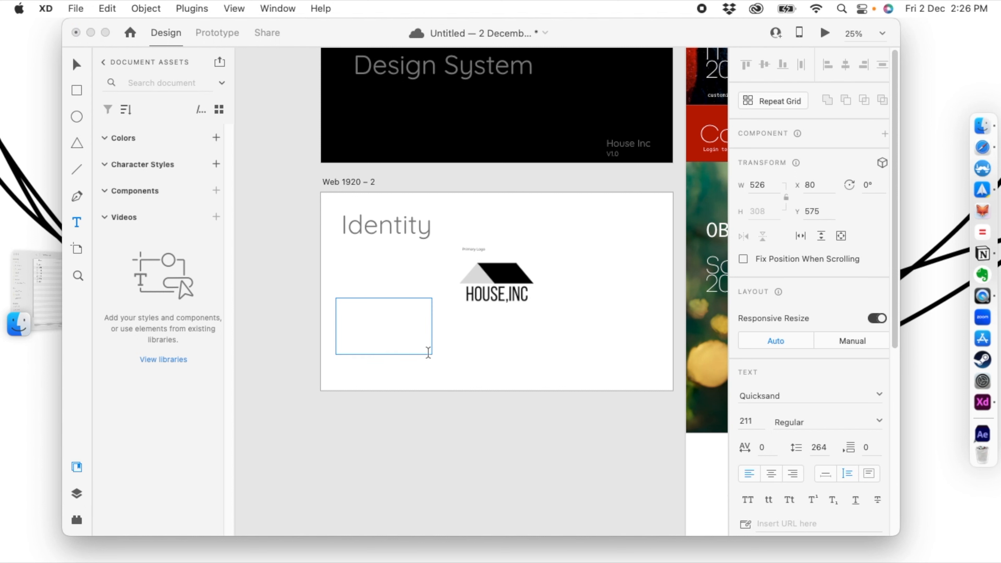
type("hklsj djsjld skjlp djskh djksh")
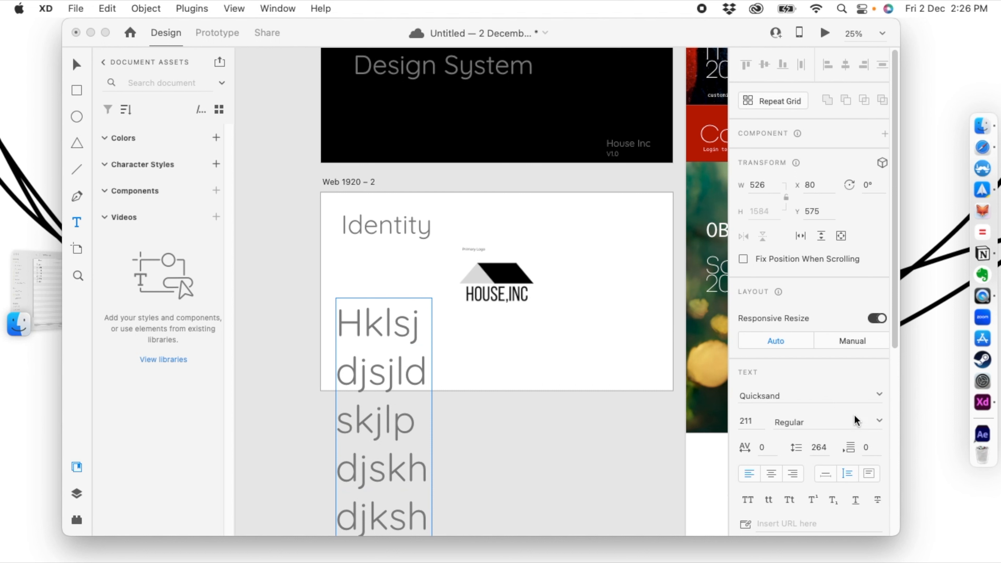
Set the placeholder text's font size to 15 and narrow its text area to about 129 px.
left_click(755, 422)
type("14")
left_click(759, 419)
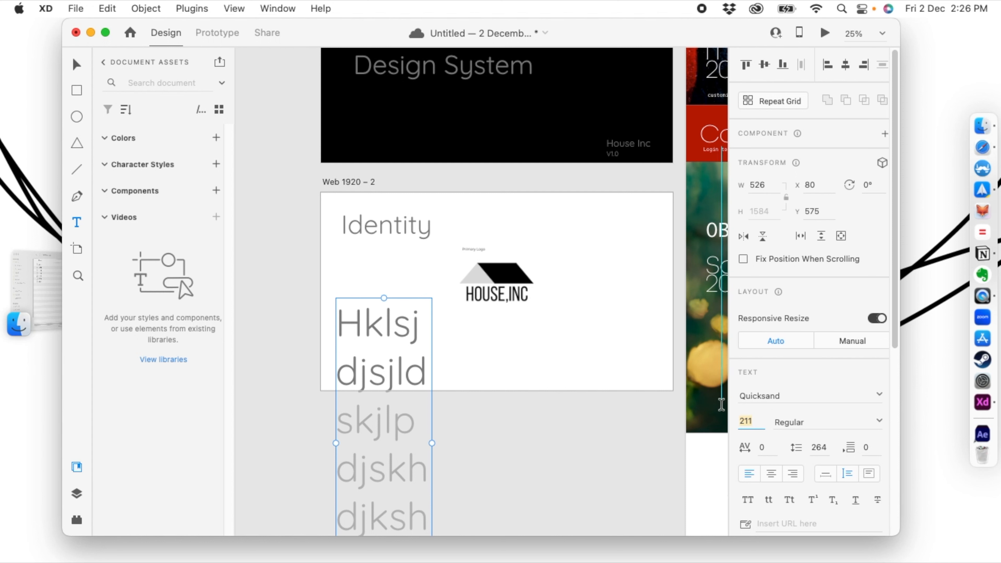
type("15")
key("Return")
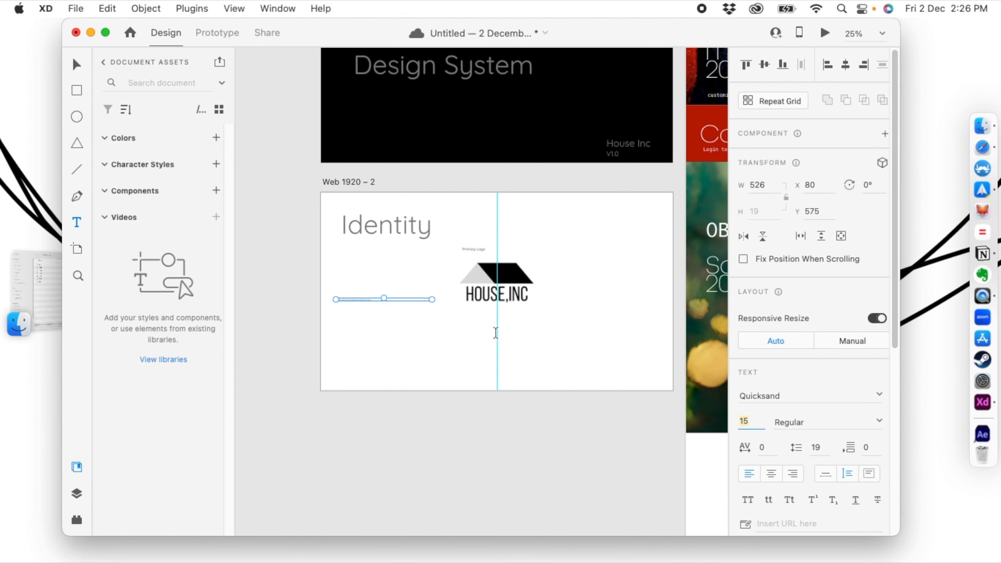
left_click_drag(433, 300, 359, 302)
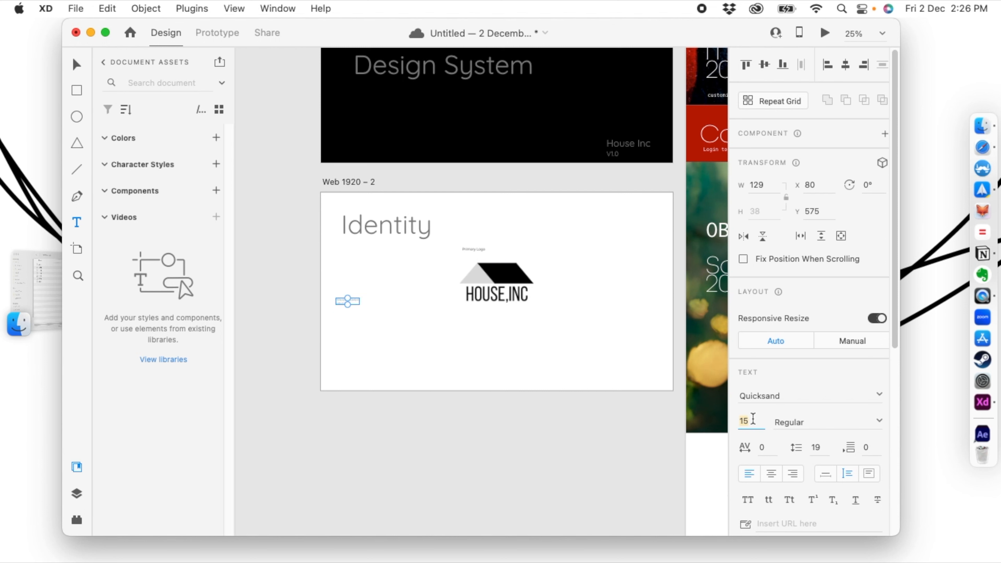
Set the placeholder text's font size to 50 and widen its text area to about 261 px.
type("50")
key("Return")
left_click_drag(358, 328, 382, 331)
left_click(383, 427)
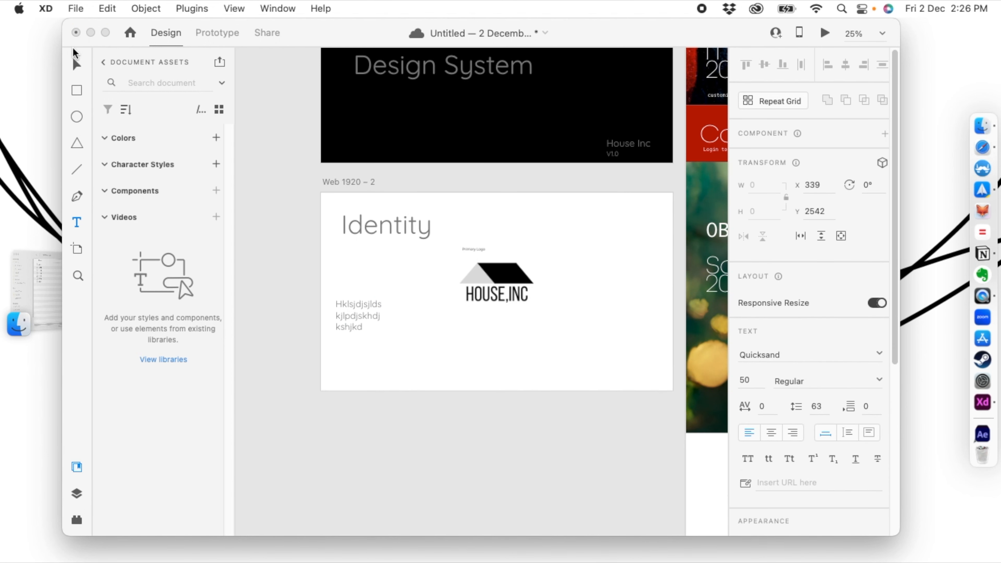
Move the placeholder text to the lower-left area of the Identity artboard, well below the title.
left_click(75, 63)
left_click(356, 314)
left_click_drag(356, 313, 364, 278)
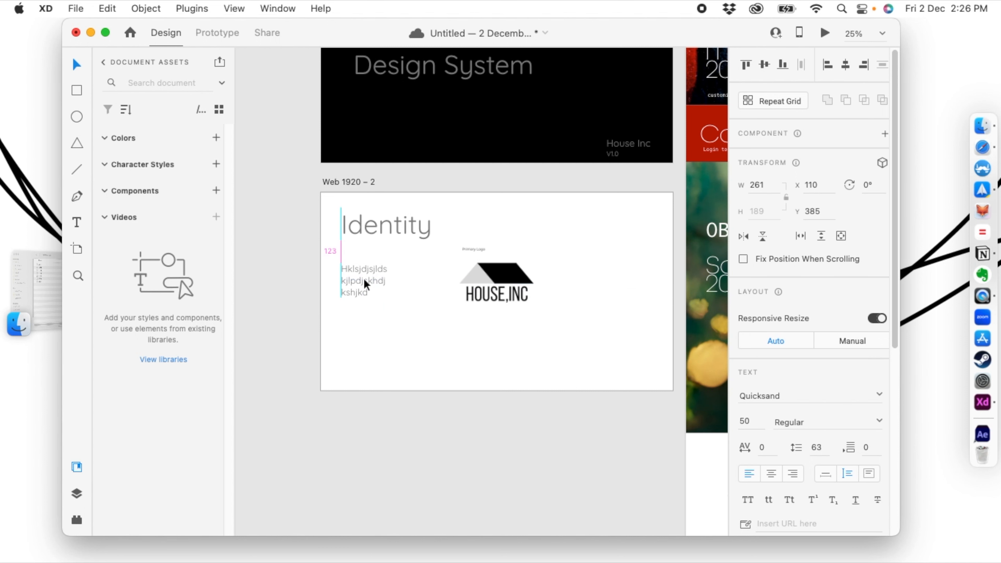
left_click(381, 375)
left_click(382, 229)
left_click(355, 278)
left_click_drag(356, 277, 359, 341)
left_click(445, 317)
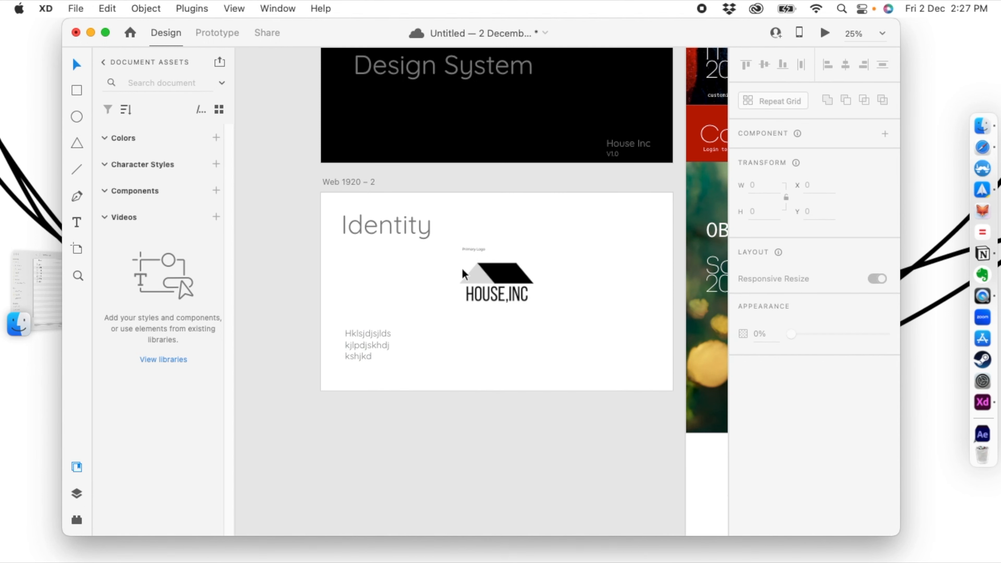
Move the primary logo up level with the Identity title, to about X 772, Y 82.
left_click(508, 278)
left_click(474, 345)
left_click_drag(475, 358, 414, 369)
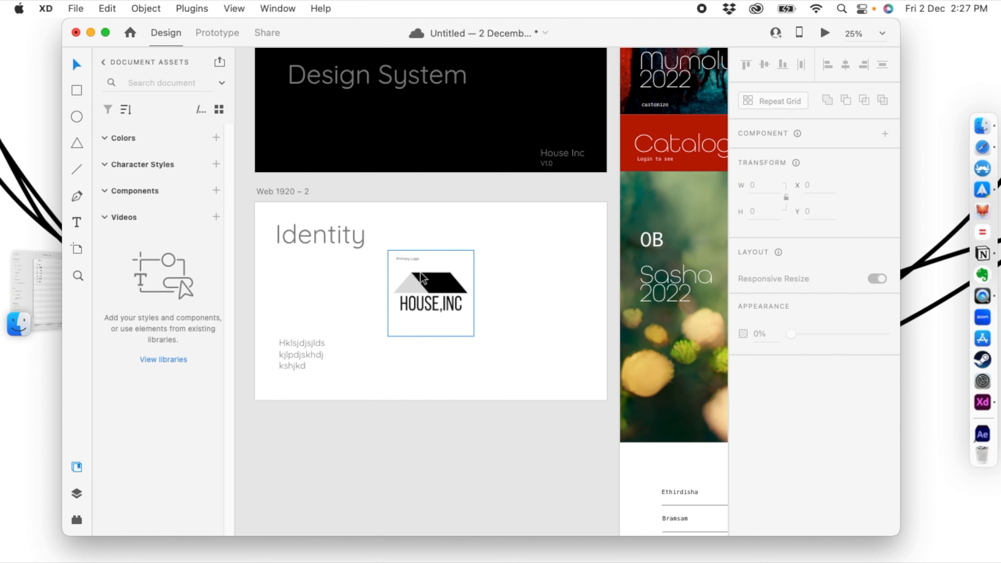
left_click_drag(422, 277, 423, 243)
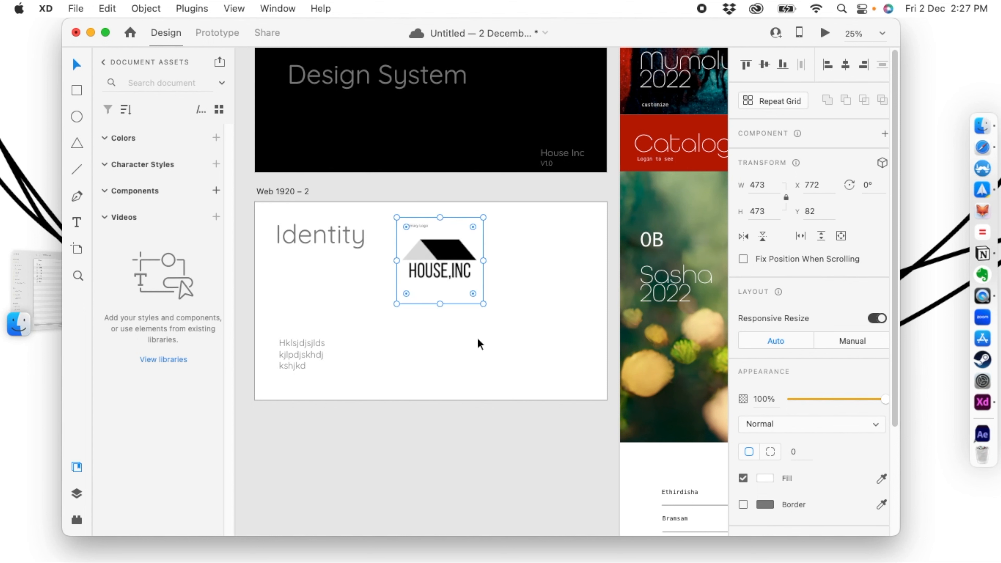
left_click(541, 325)
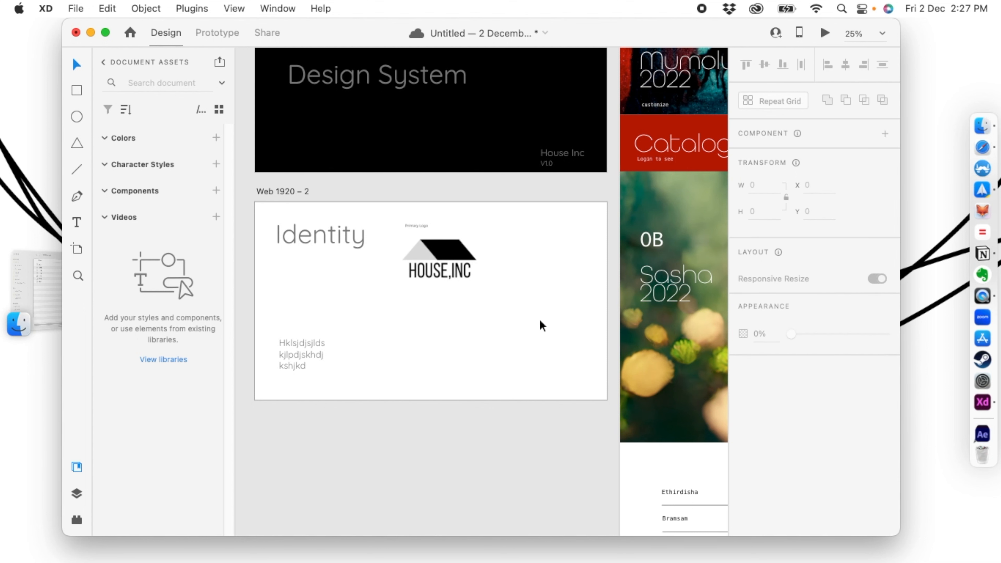
left_click(442, 257)
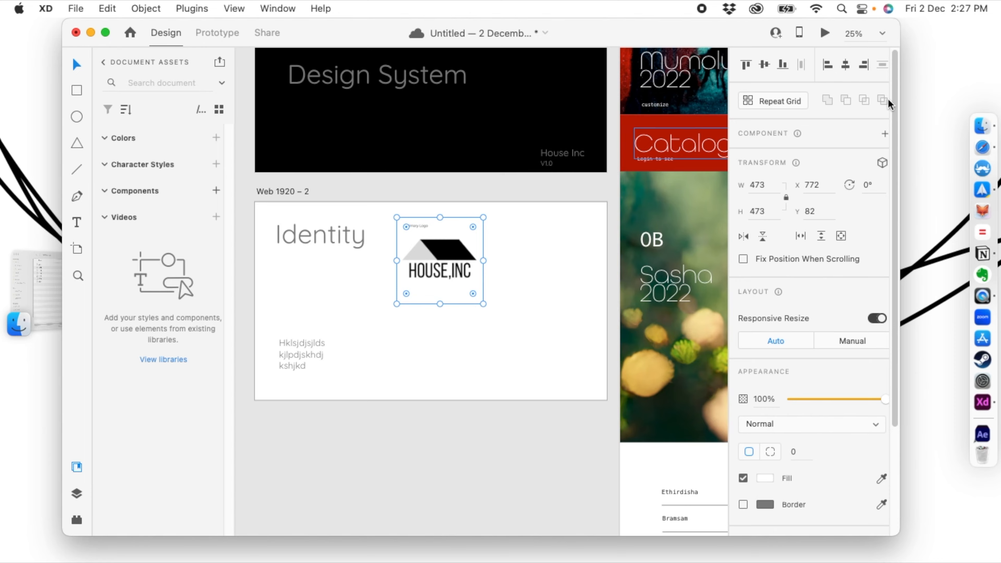
Preview 3.png in Finder's Primary Logo folder and place it on the Adobe XD canvas below the Identity artboard.
left_click(982, 125)
left_click(565, 154)
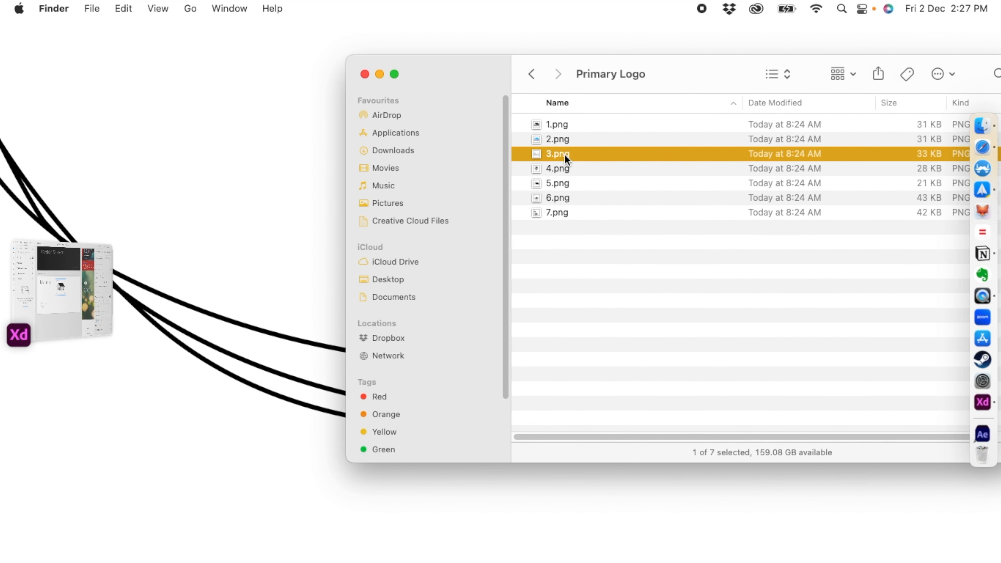
key("space")
key("space")
left_click_drag(562, 155, 459, 461)
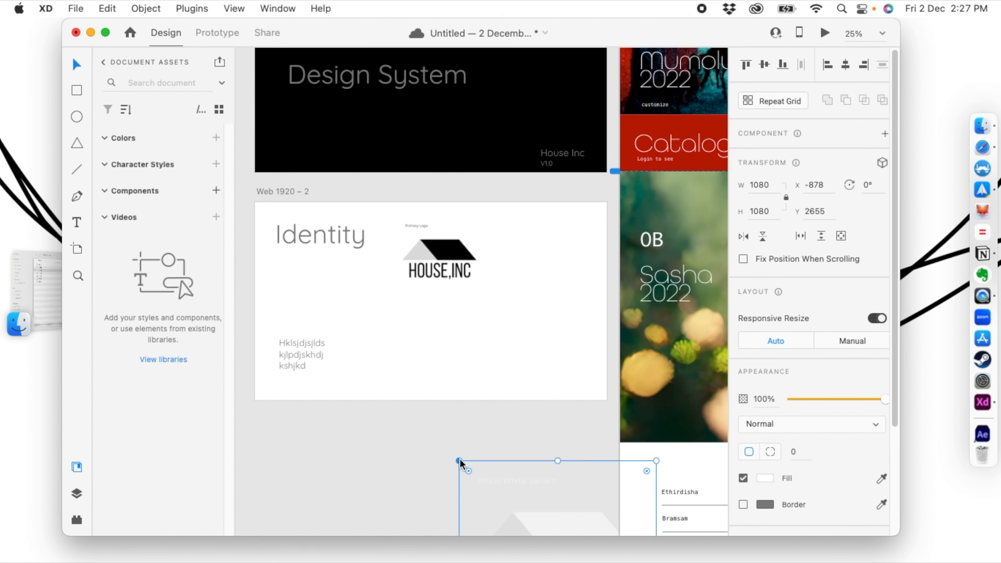
Scale the white logo variant to about 785 px square and move it over the Identity artboard's lower edge, about X 853, Y 574.
left_click_drag(460, 464, 513, 516)
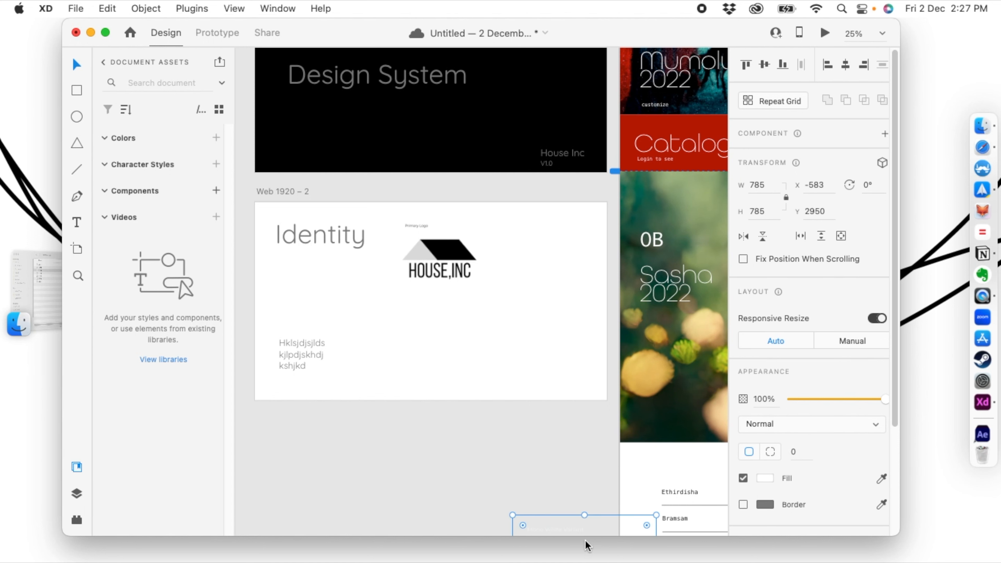
left_click_drag(576, 534, 462, 358)
left_click(527, 255)
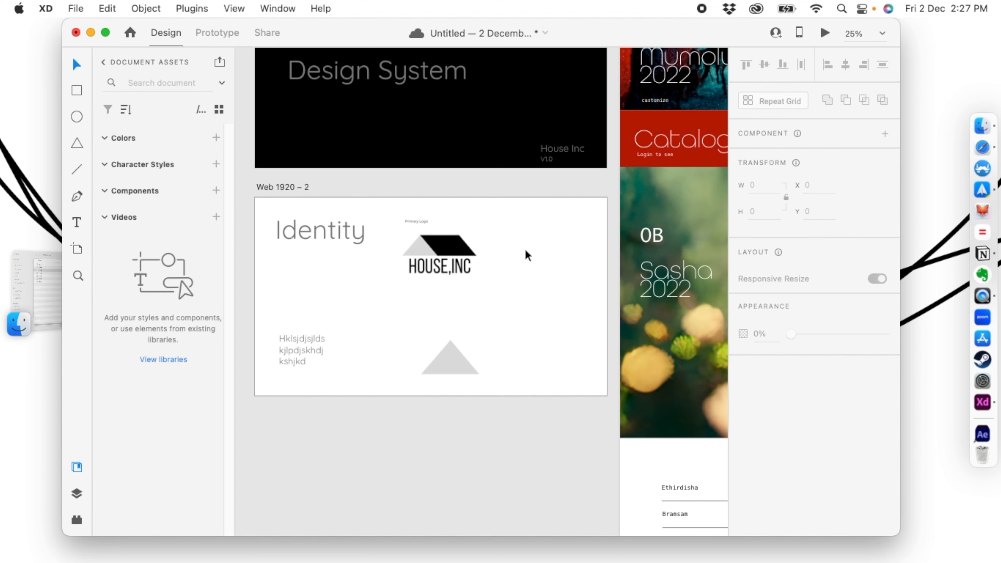
Draw a 473 px circle beside the primary logo at X 1366, Y 82 and fill it with black.
left_click(77, 116)
left_click_drag(506, 213, 593, 314)
left_click(765, 452)
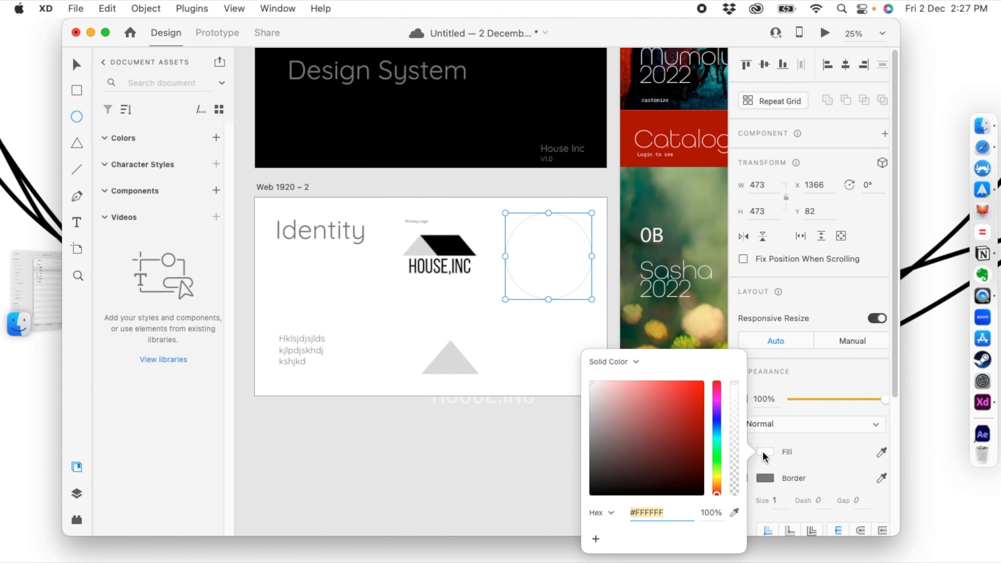
left_click_drag(599, 458, 591, 495)
left_click(480, 474)
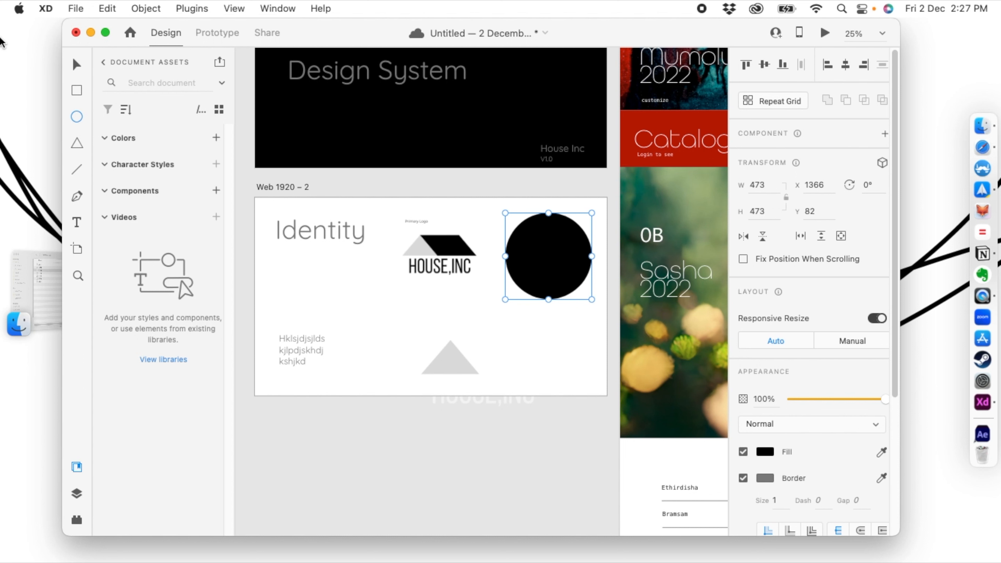
Shrink the white logo variant to roughly the circle's width, bring it to the front and place it over the black circle.
left_click(450, 360)
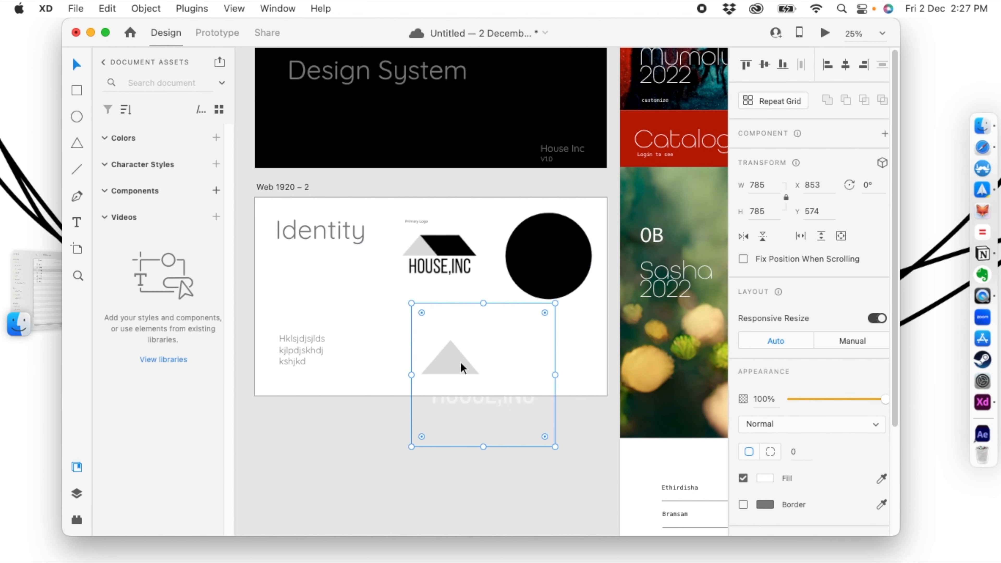
left_click_drag(555, 447, 505, 397)
left_click_drag(436, 330, 546, 244)
key("super+shift+bracketright")
left_click(485, 353)
left_click(537, 230)
left_click(481, 333)
left_click_drag(502, 336, 587, 219)
left_click(538, 357)
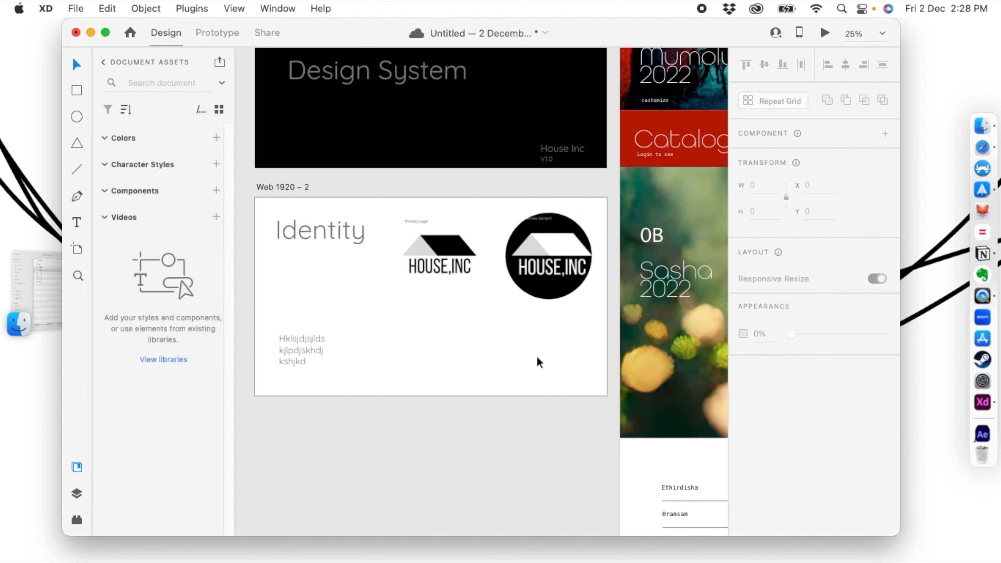
Shift the white logo variant slightly left to centre it on the black circle.
left_click(567, 261)
left_click(497, 349)
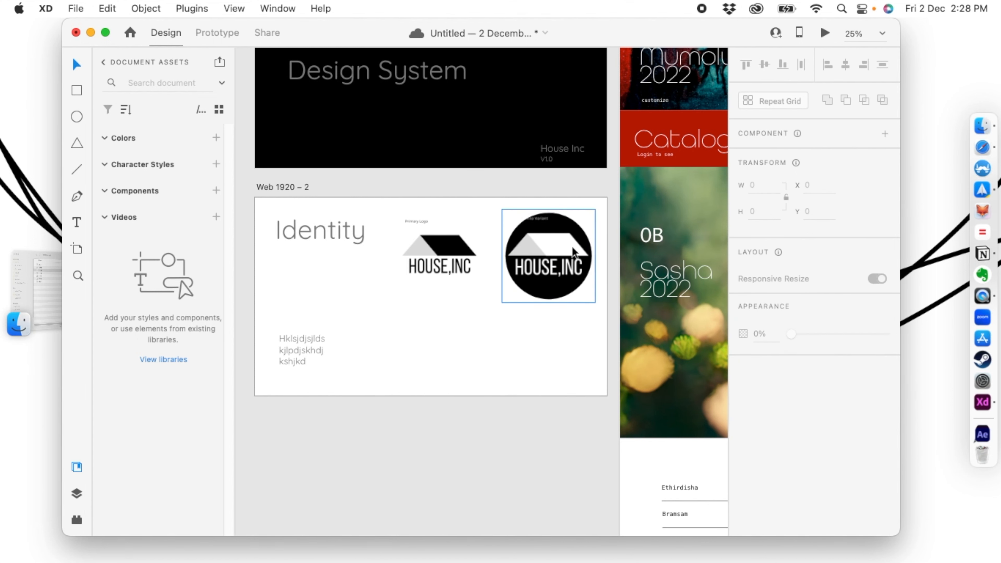
left_click(418, 257)
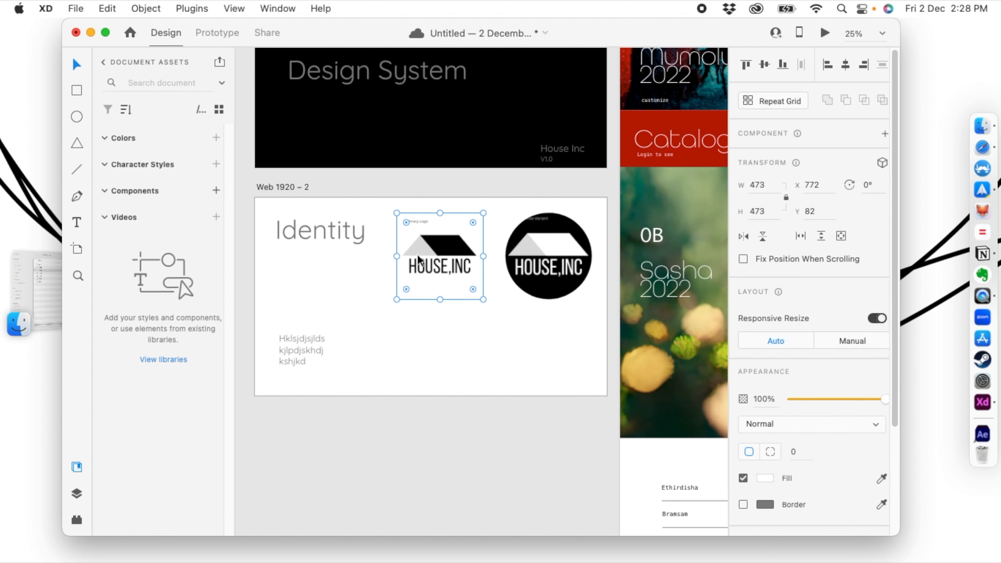
left_click(549, 242)
left_click(457, 346)
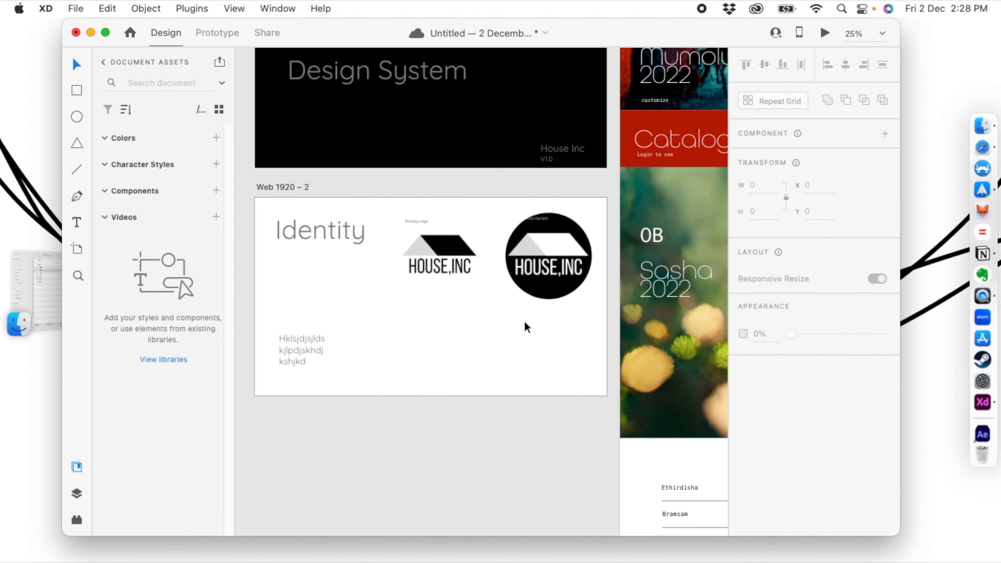
Switch to Finder, preview 3.png and 4.png in the Primary Logo folder, and bring 4.png onto the Identity artboard in XD.
left_click(983, 126)
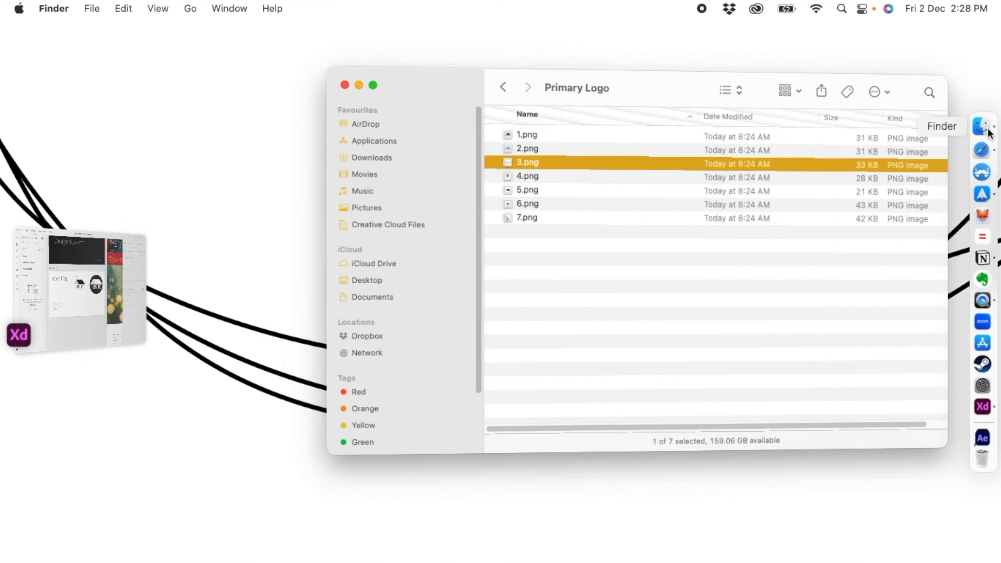
key("space")
key("space")
left_click(556, 169)
key("space")
key("space")
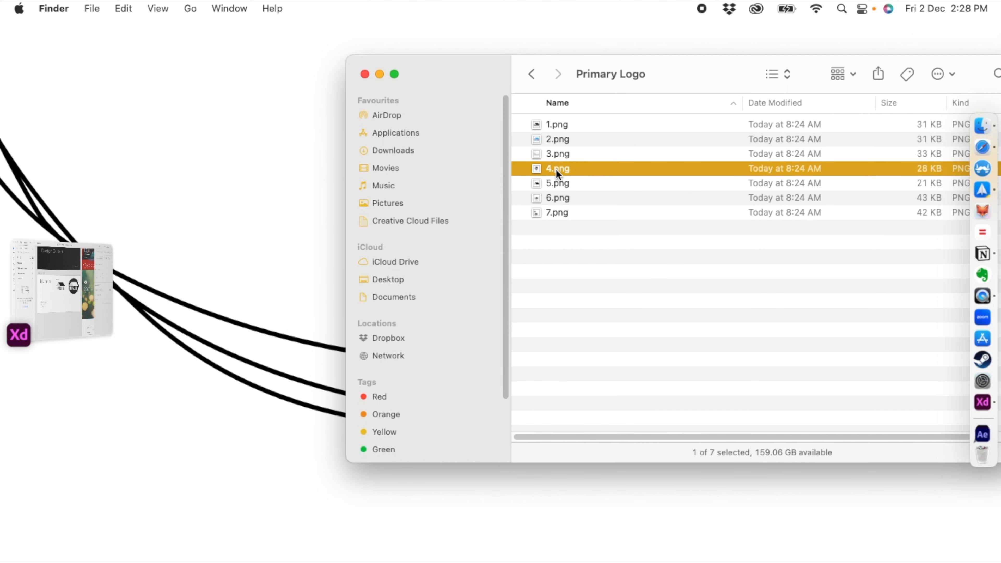
left_click_drag(190, 289, 434, 350)
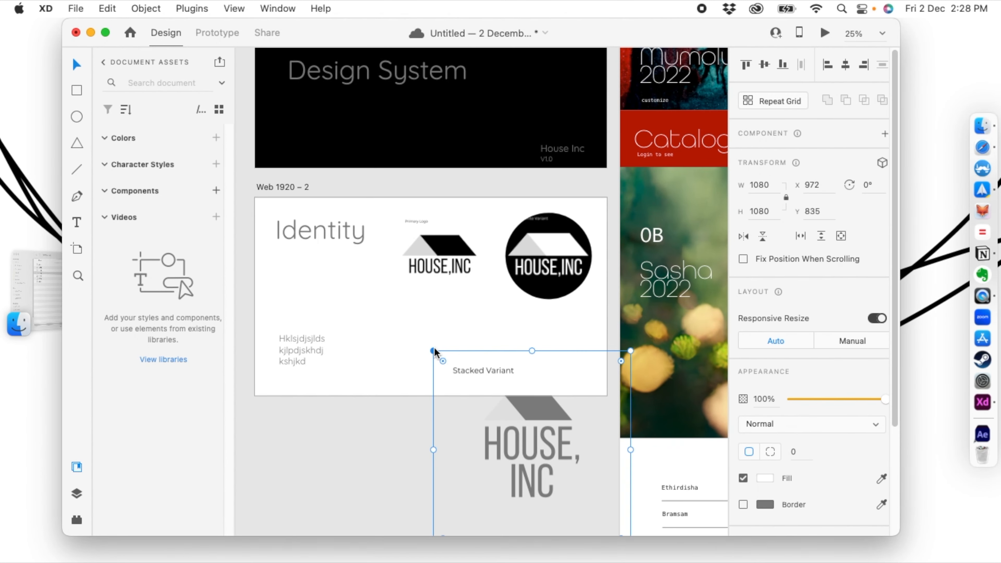
Scale the stacked logo variant to about 443 px square and place it under the primary logo at about X 787, Y 575.
left_click_drag(631, 349, 408, 374)
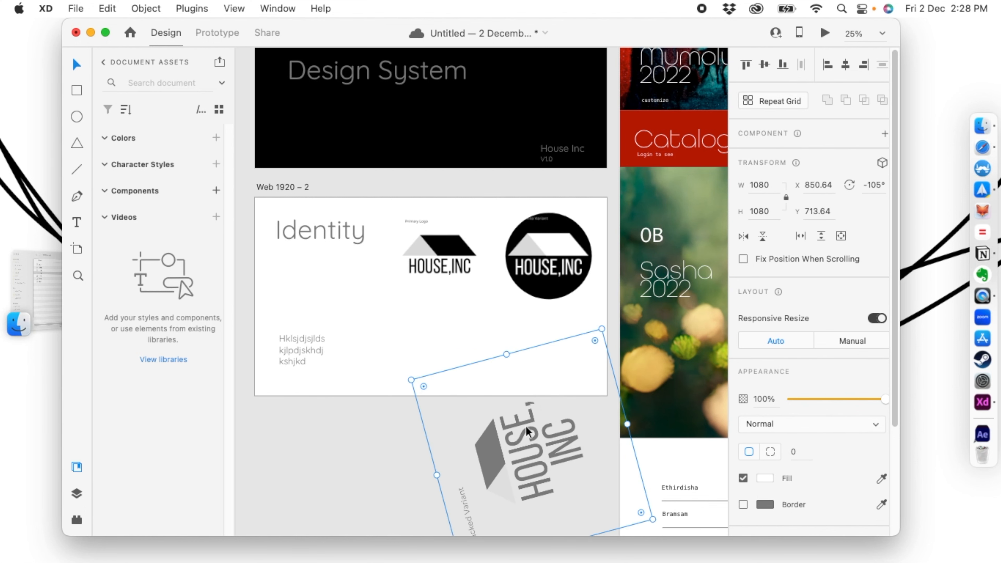
key("super+z")
left_click_drag(631, 351, 500, 481)
left_click_drag(479, 517, 442, 338)
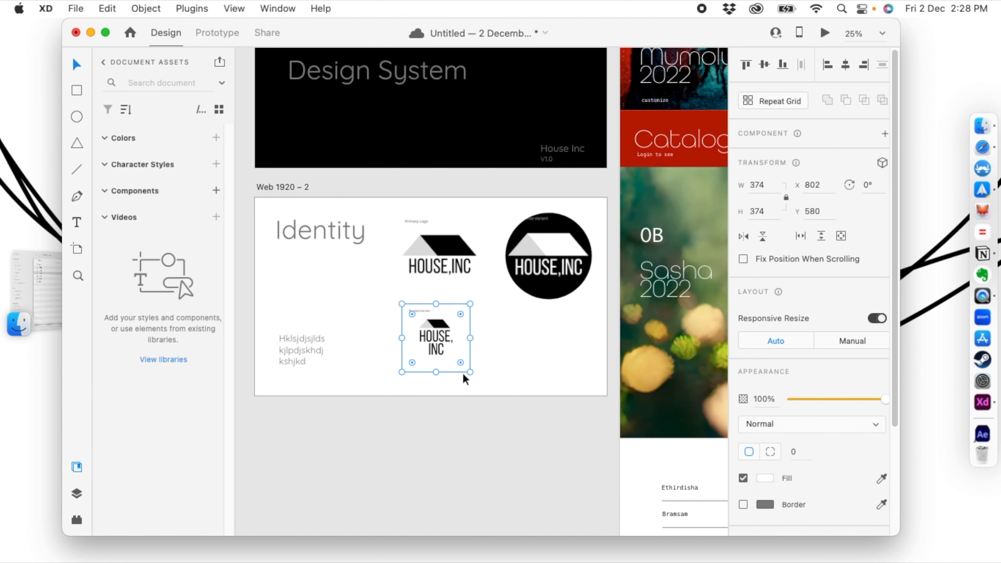
left_click_drag(469, 371, 482, 385)
left_click_drag(458, 353, 436, 347)
left_click(557, 406)
left_click(442, 251)
left_click(555, 256)
left_click(507, 329)
left_click(430, 347)
left_click(423, 423)
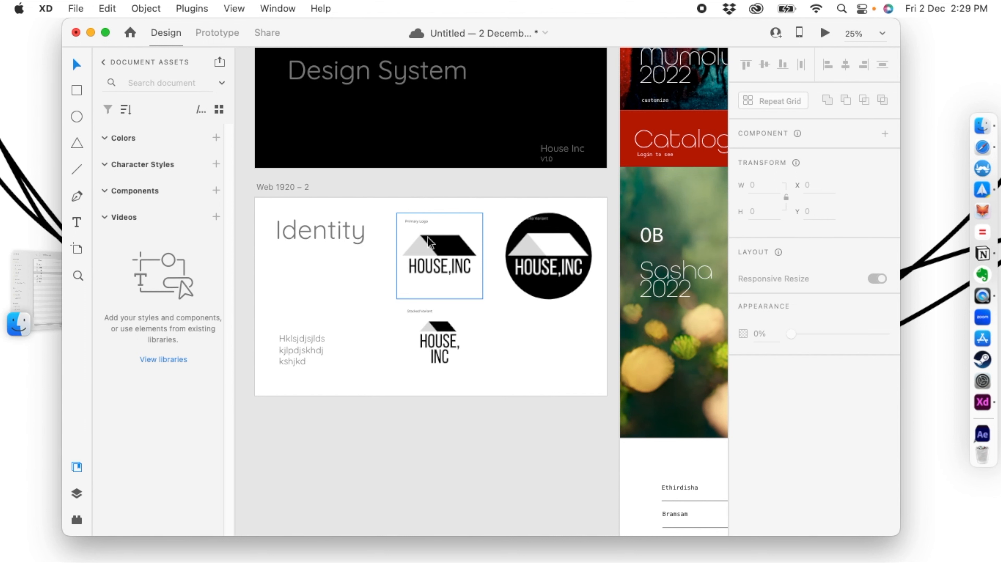
left_click(473, 350)
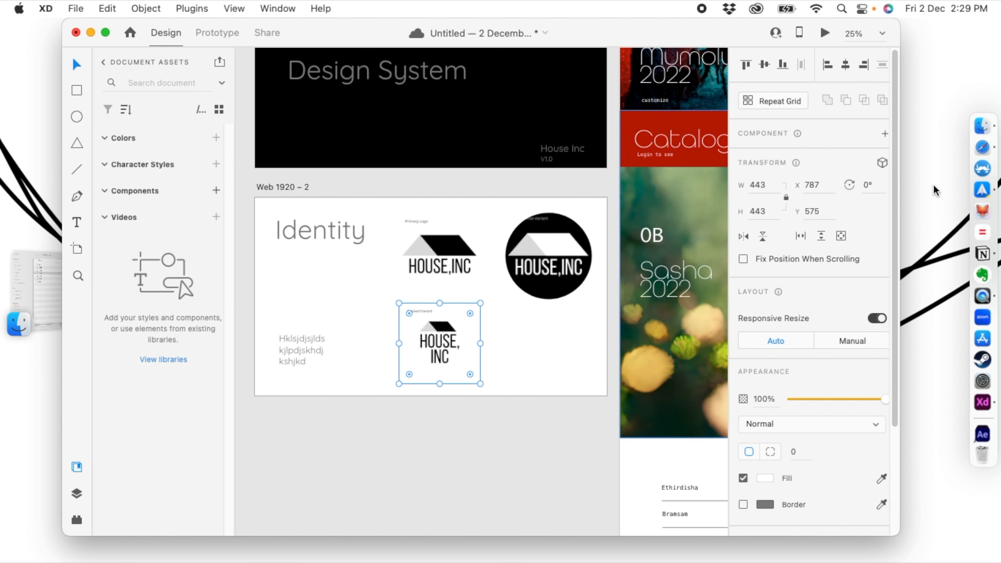
Switch to Finder and preview the logo files 3.png to 6.png in the Primary Logo folder.
left_click(982, 126)
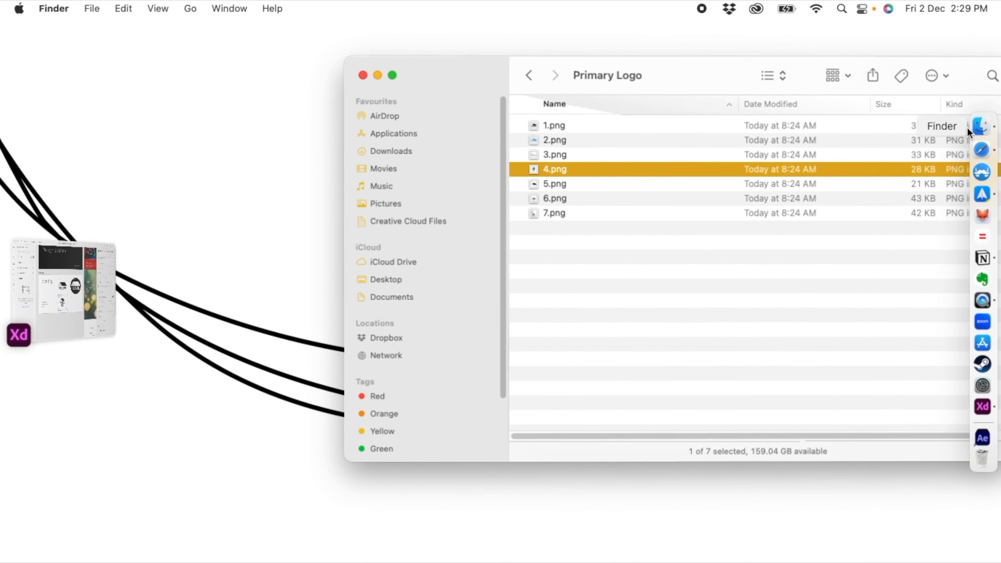
left_click(557, 183)
key("space")
key("space")
left_click(560, 204)
key("space")
key("space")
left_click(562, 168)
key("space")
key("space")
left_click(563, 155)
key("space")
key("space")
Bring 2.png, the color logo, onto the Identity artboard at about 381 px square, under the black circle logo.
left_click(562, 139)
left_click_drag(561, 136, 654, 464)
left_click_drag(689, 500, 547, 335)
left_click(522, 385)
left_click(530, 347)
left_click(405, 486)
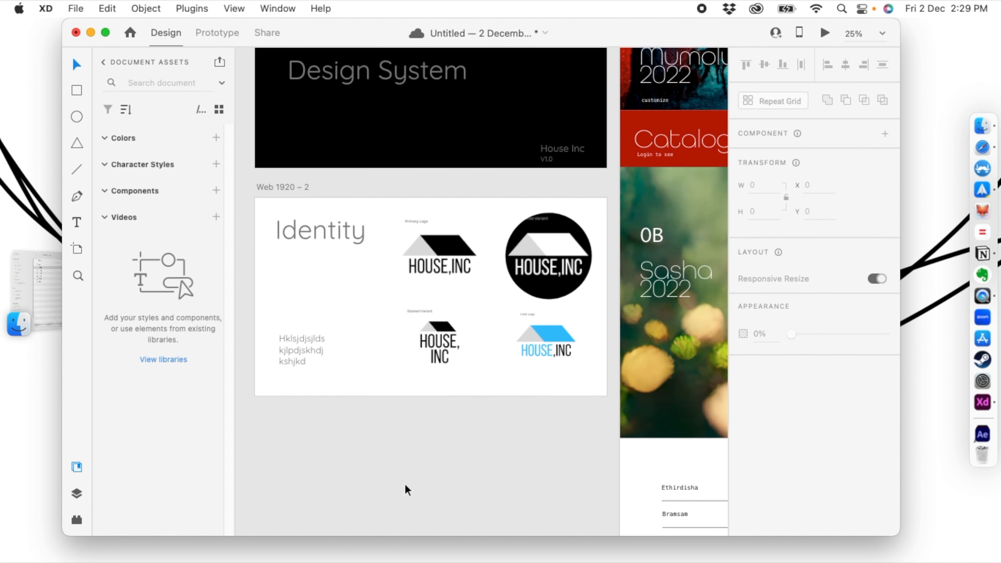
Shift the color logo slightly right and down to about X 1412, Y 606.
left_click(536, 359)
left_click_drag(535, 355, 536, 353)
left_click_drag(534, 351, 532, 358)
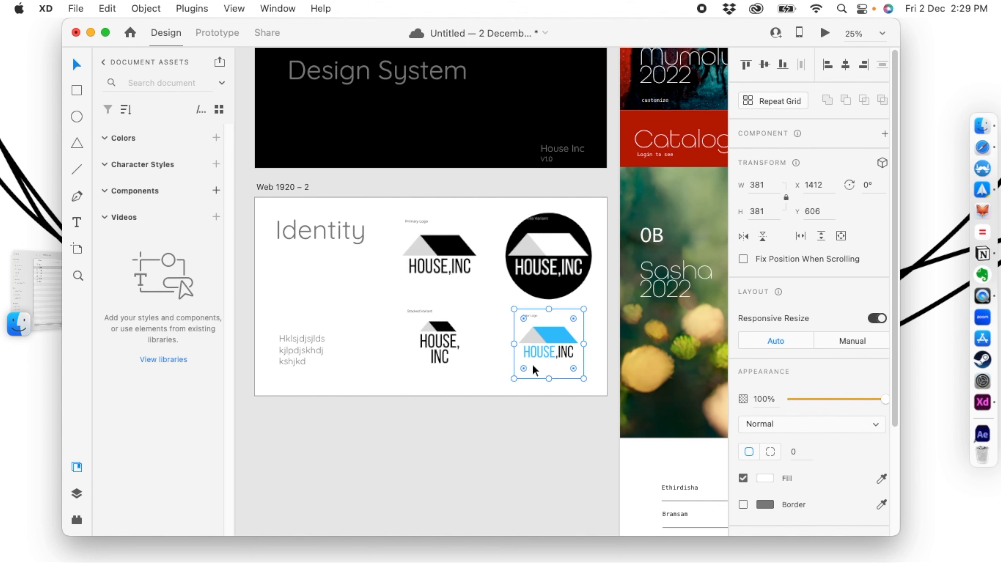
key("Escape")
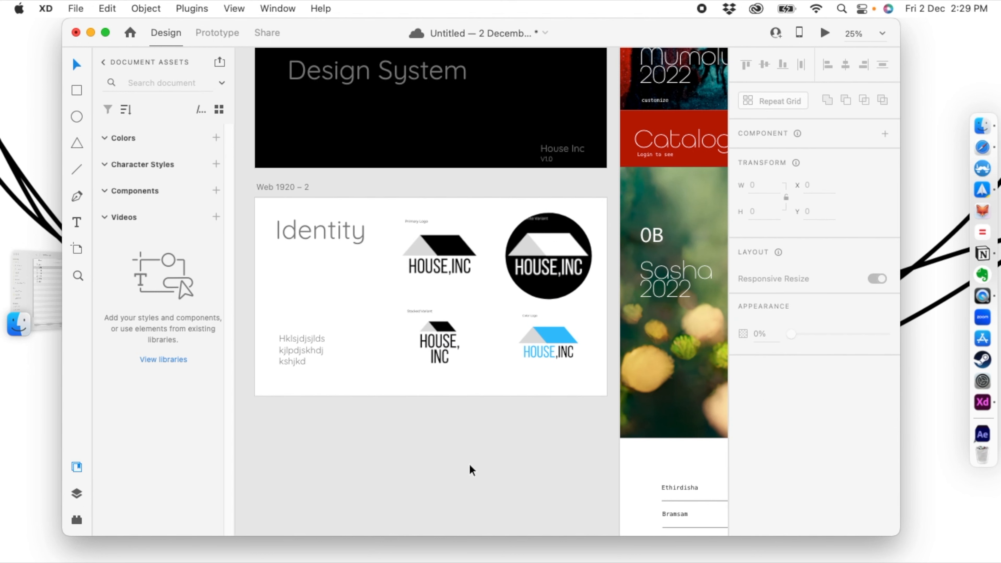
left_click(302, 229)
key("Escape")
key("space")
left_click_drag(370, 461, 364, 433)
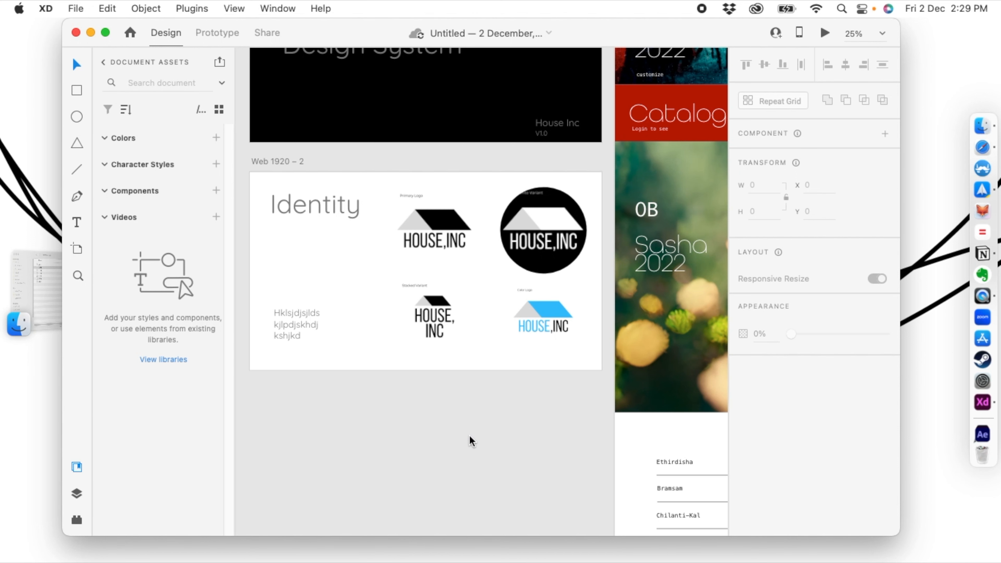
Duplicate the Identity artboard and delete all the logos from the copy, keeping its heading and placeholder text.
left_click(278, 160)
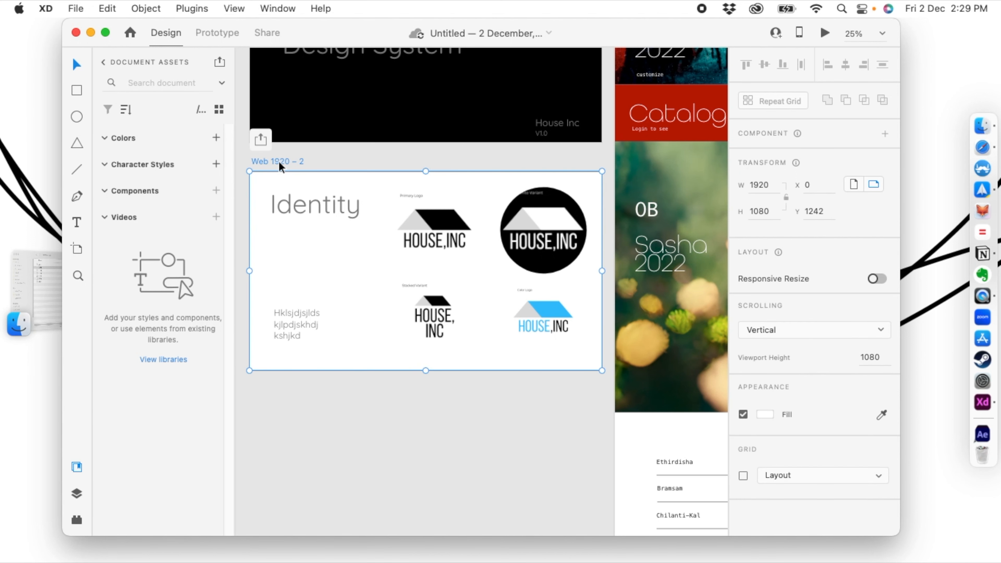
key("super+d")
left_click(272, 276)
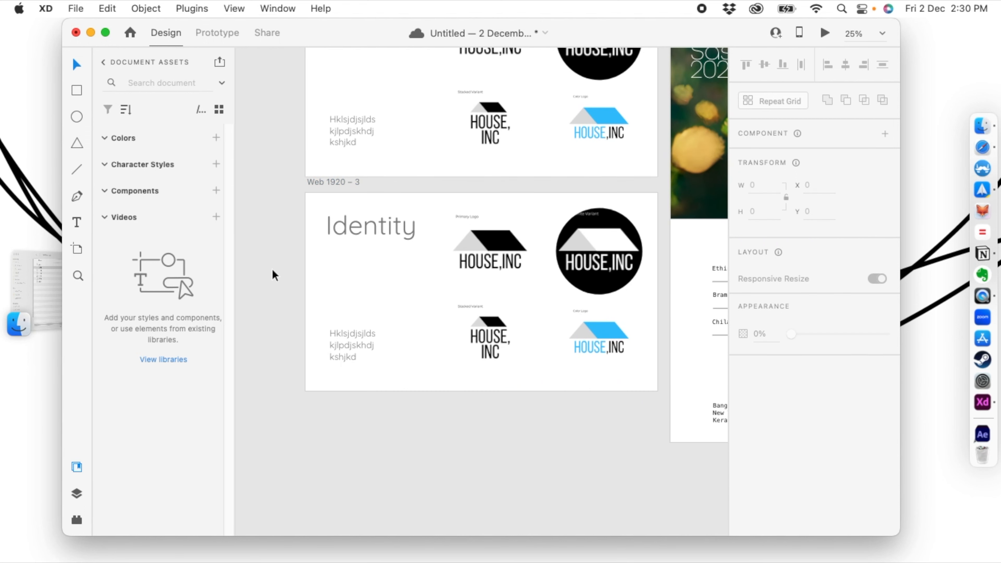
left_click(509, 269)
left_click_drag(440, 199, 624, 389)
key("Delete")
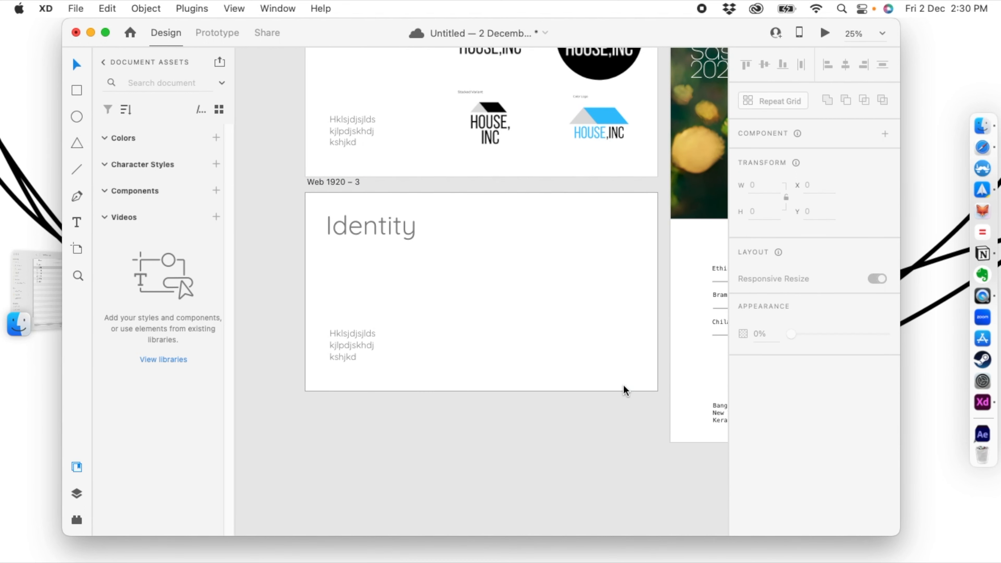
scroll(554, 292, "up", 3)
scroll(554, 292, "right", 2)
left_click(454, 113)
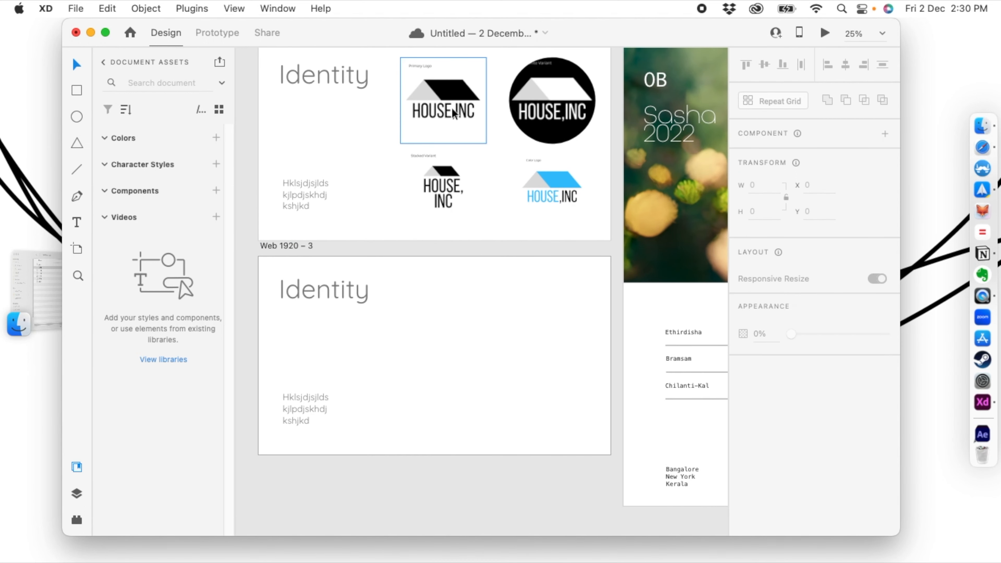
key("super+c")
left_click(433, 340)
key("super+v")
left_click_drag(433, 333, 460, 319)
left_click(537, 341)
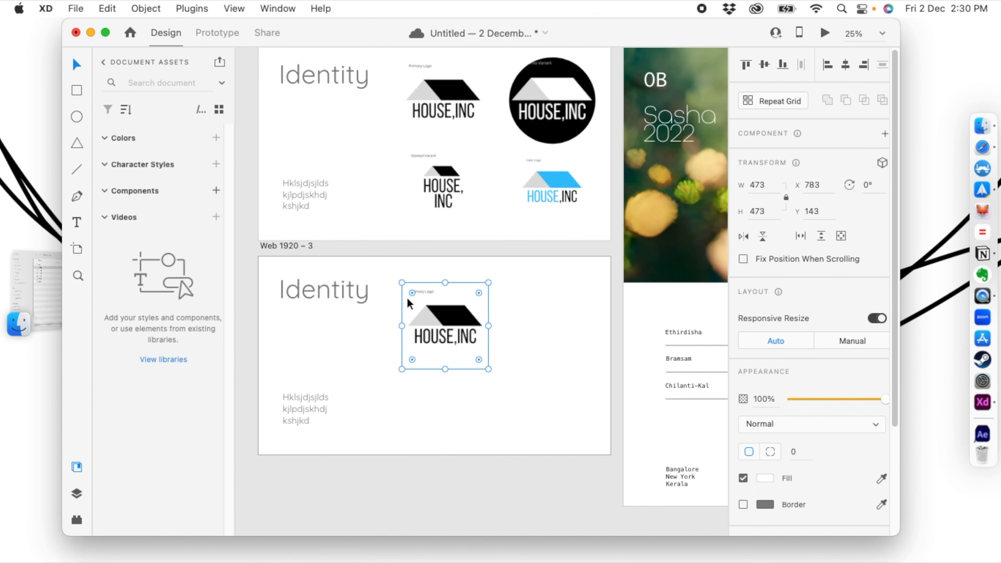
left_click(431, 400)
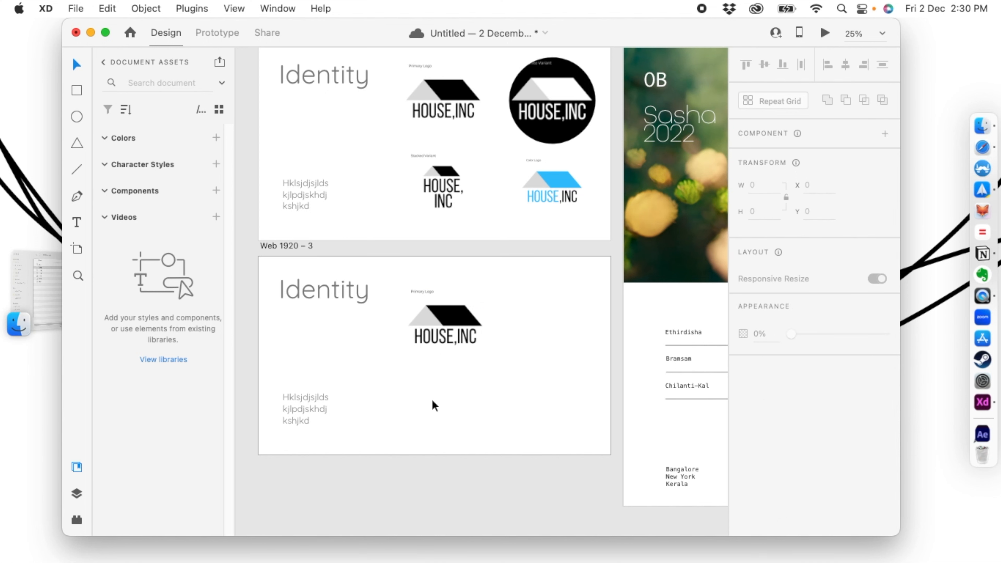
left_click(460, 292)
key("Delete")
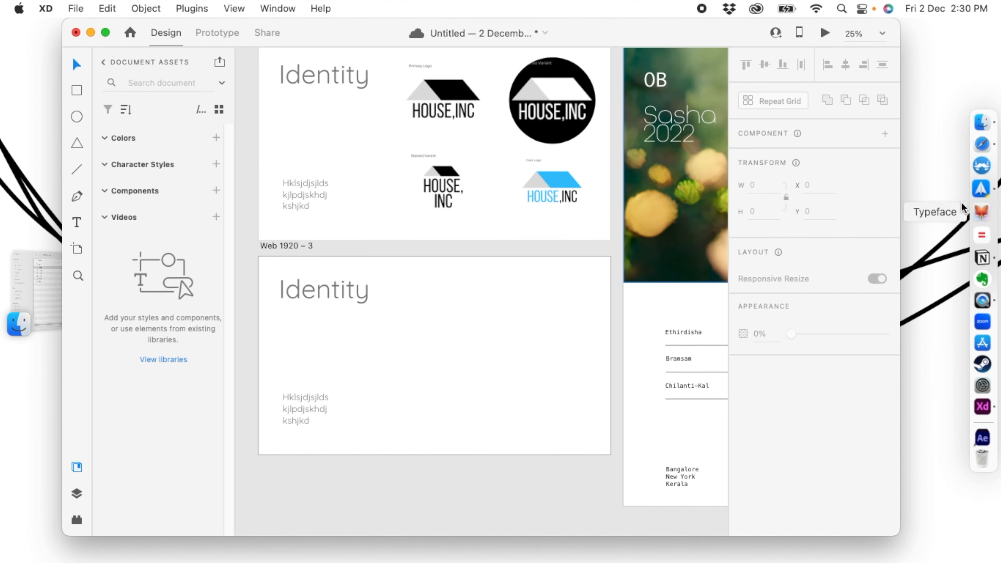
Switch to Finder, preview 6.png with the clear space diagram, and bring it onto the second Identity artboard in XD.
left_click(980, 125)
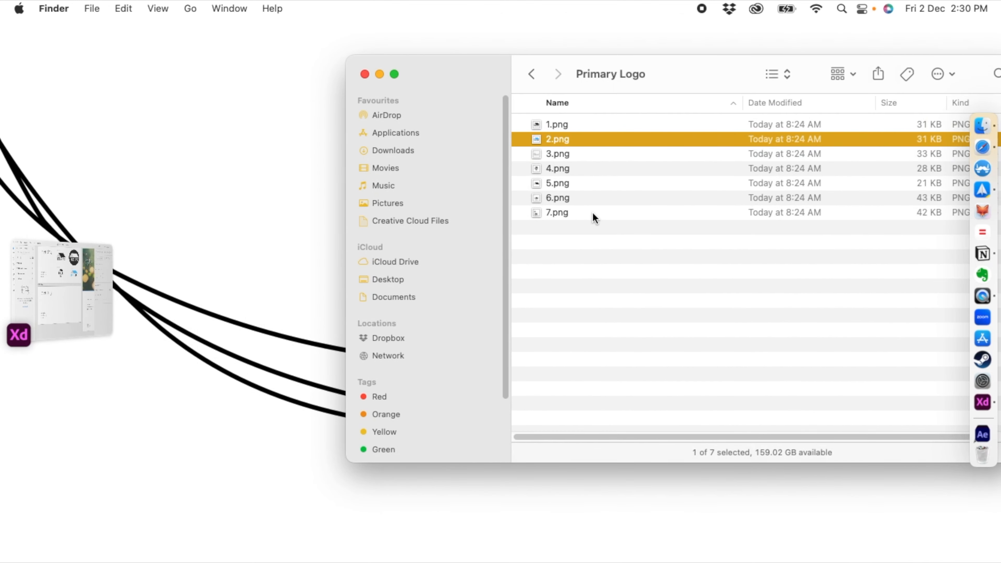
left_click(557, 200)
key("space")
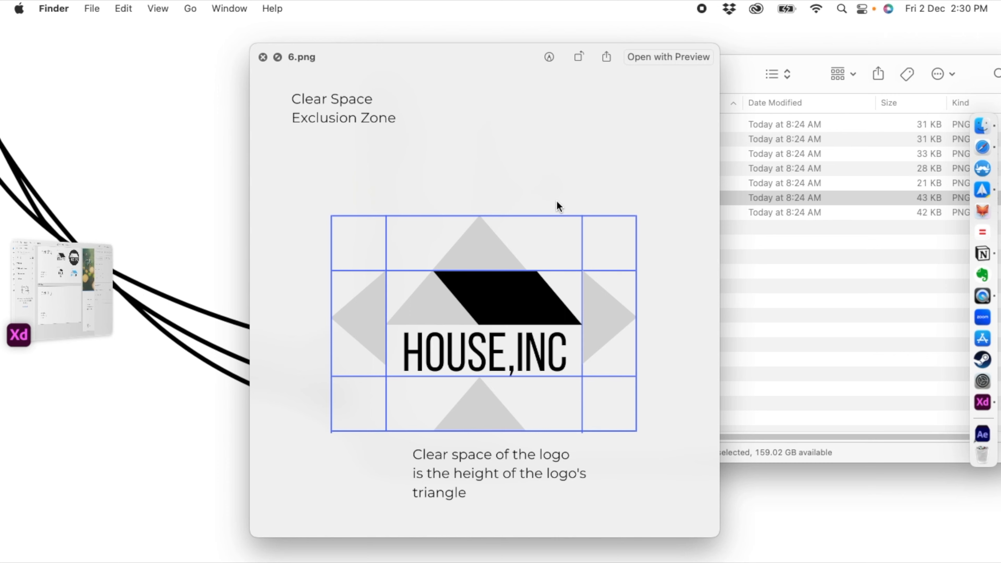
key("space")
left_click_drag(557, 200, 86, 310)
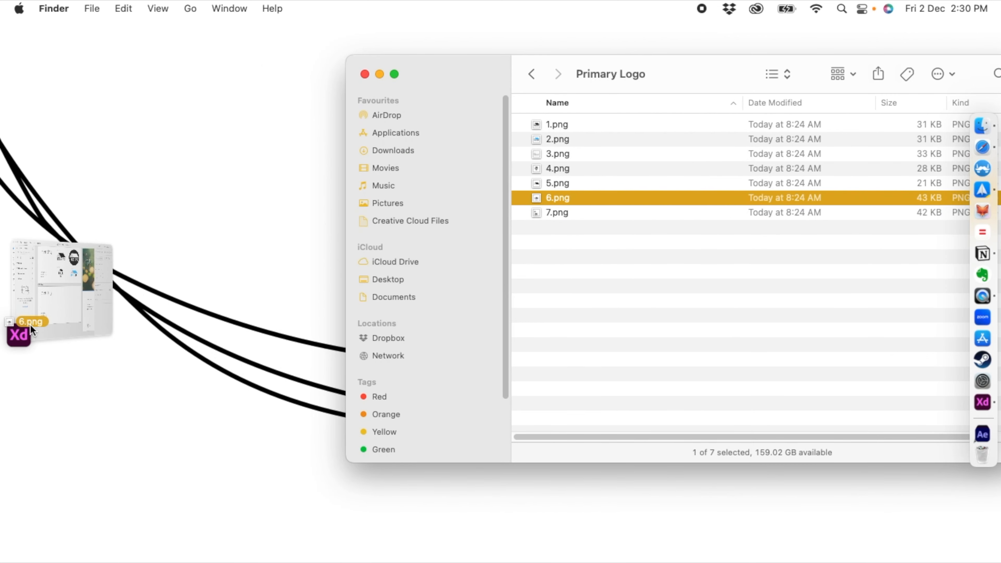
left_click_drag(65, 306, 465, 351)
Scale the clear space image to about 1057 px square and fit it beside the heading on the second Identity artboard.
left_click_drag(546, 410, 456, 318)
left_click_drag(570, 256, 566, 260)
left_click_drag(469, 342, 493, 343)
left_click(436, 472)
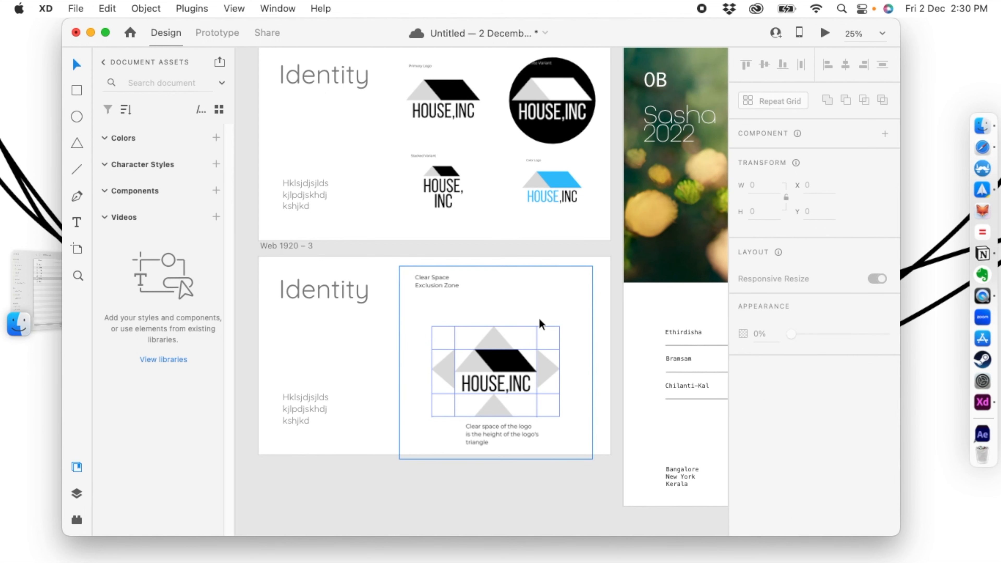
key("super+equal")
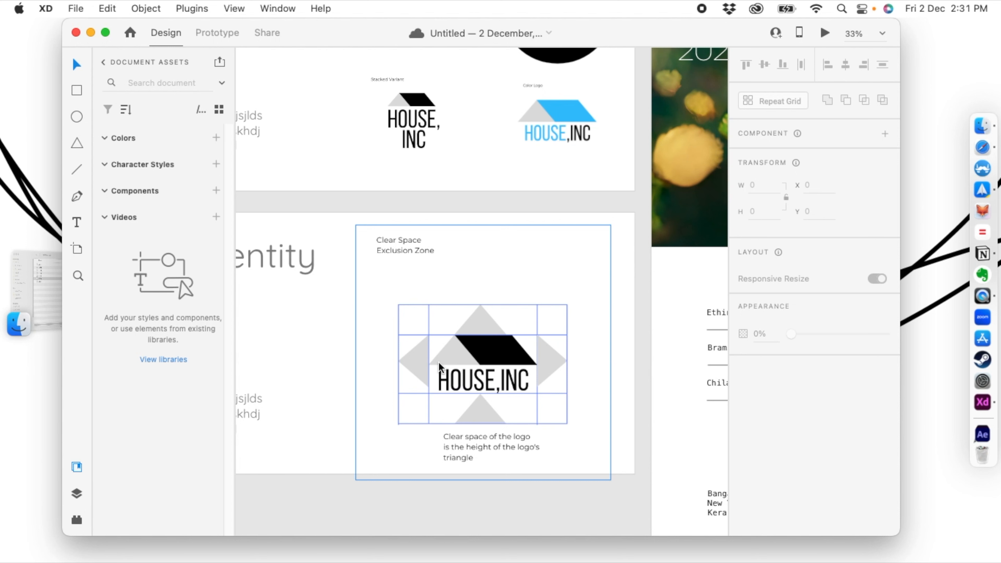
left_click(441, 330)
left_click_drag(609, 225, 489, 316)
key("super+z")
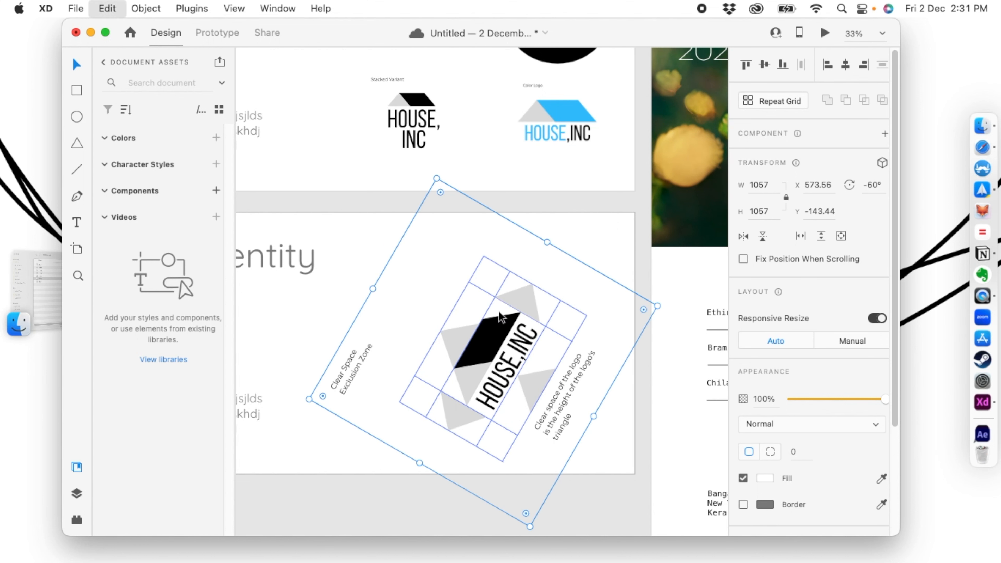
left_click_drag(609, 224, 468, 367)
key("super+z")
Resize the clear space image to about 1014 px square and position it at about X 701, Y 66.
left_click(376, 329)
mouse_move(443, 331)
left_mouse_down()
mouse_move(423, 327)
mouse_move(446, 329)
mouse_move(435, 333)
left_mouse_up()
left_click(364, 386)
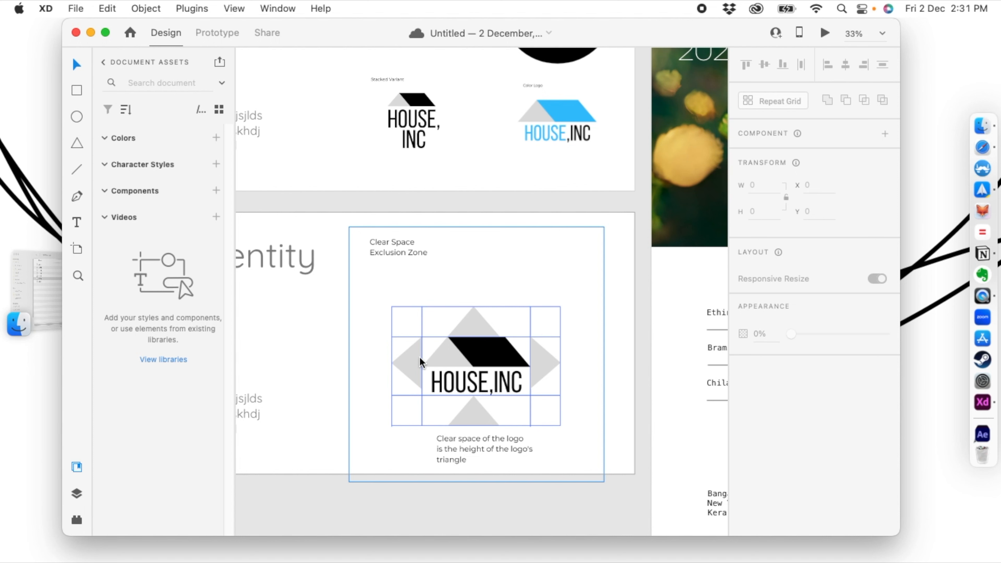
left_click(488, 354)
left_click_drag(604, 226, 681, 150)
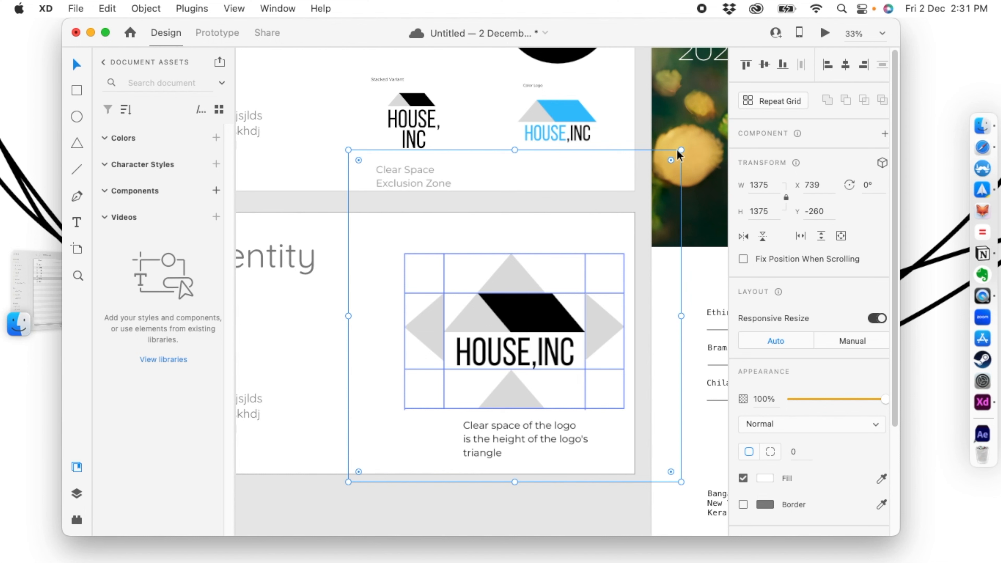
left_click_drag(681, 150, 593, 203)
left_click_drag(491, 359, 481, 350)
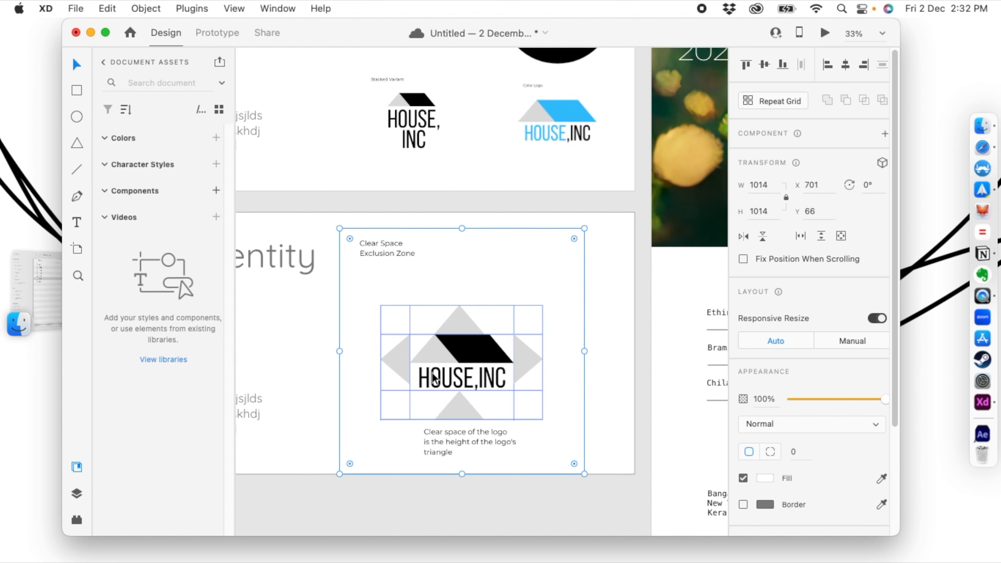
left_click(368, 493)
Duplicate the clear space artboard and move the copy directly below the original, aligned with the Identity column.
key("super+minus")
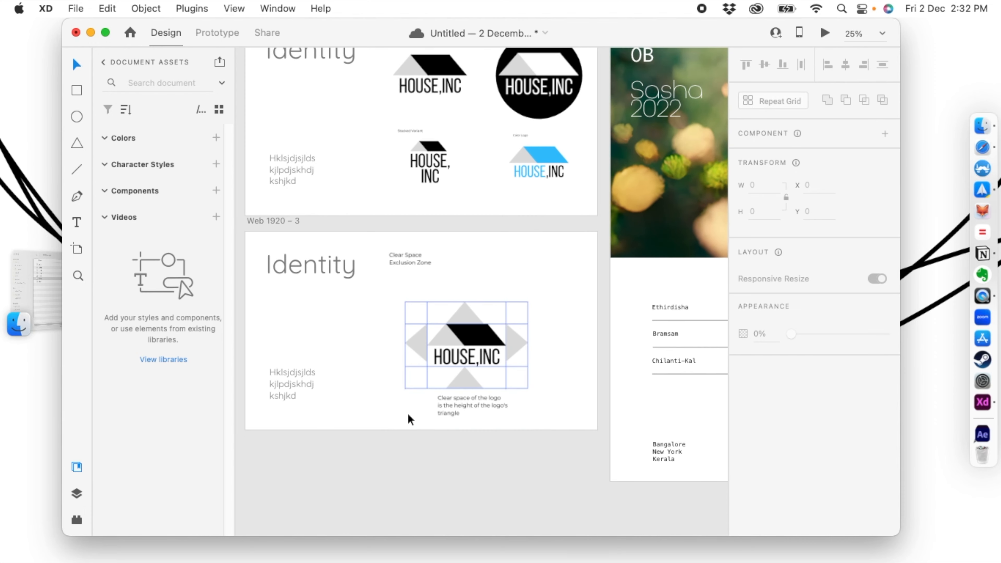
key("super+minus")
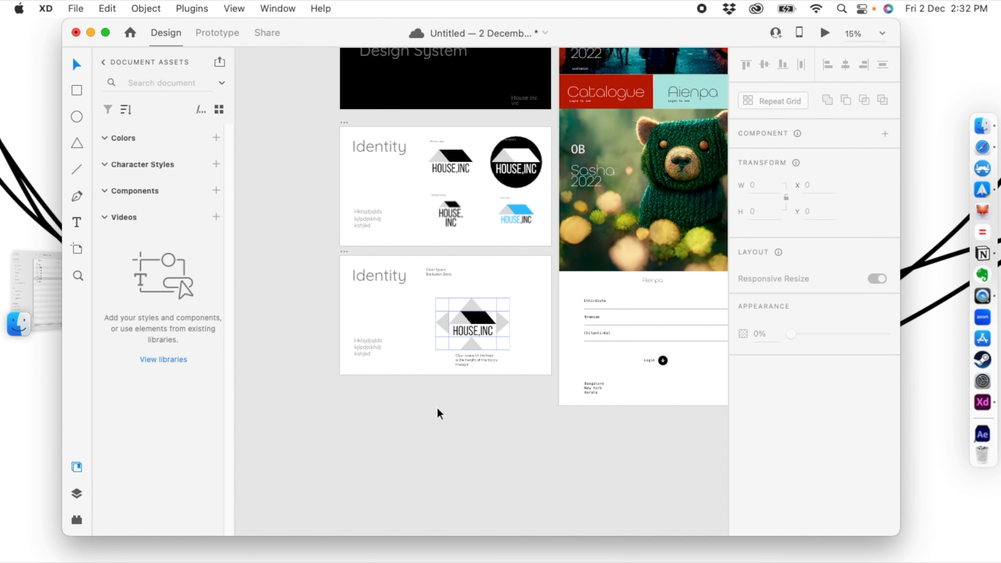
left_click(346, 255)
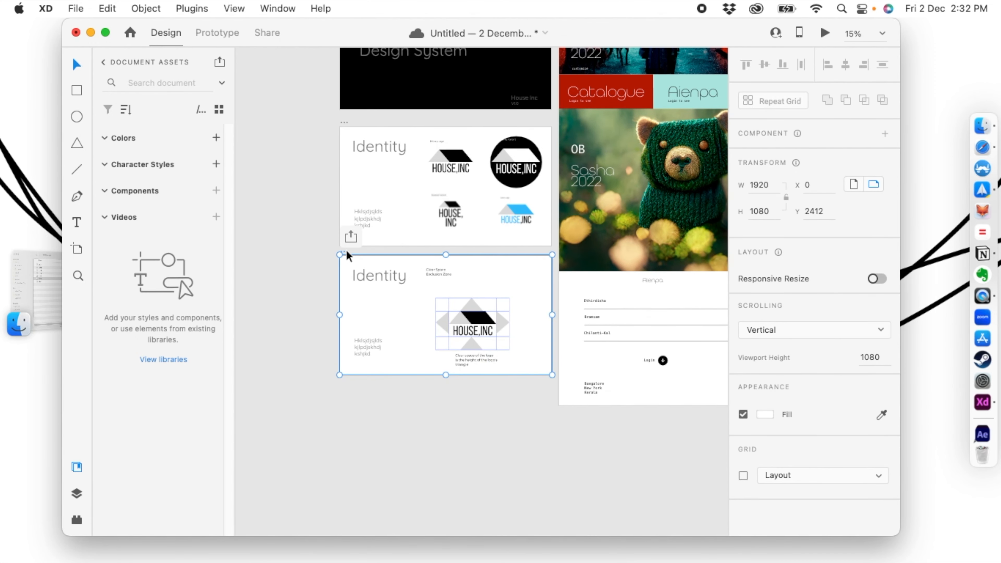
key("super+d")
left_click_drag(443, 423, 714, 367)
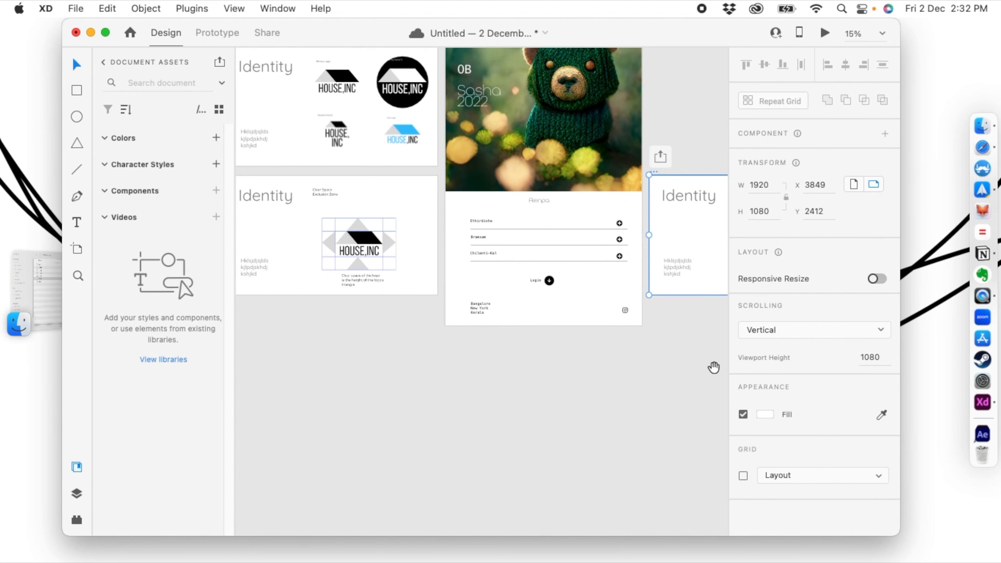
left_click_drag(656, 172, 391, 300)
left_click(442, 371)
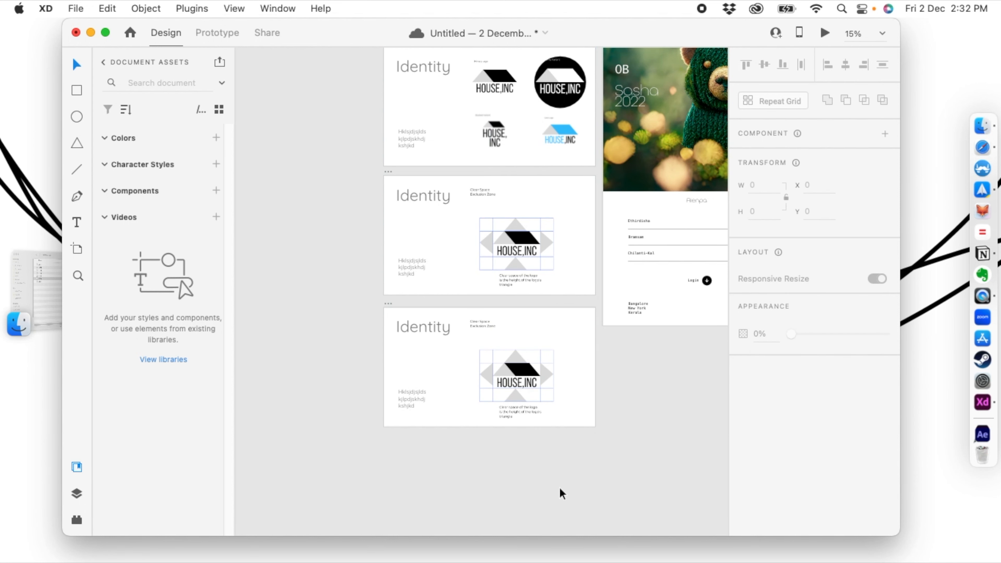
Delete the clear space image from the new bottom artboard, keeping its heading and placeholder text.
key("super+equal")
left_click(474, 366)
key("Delete")
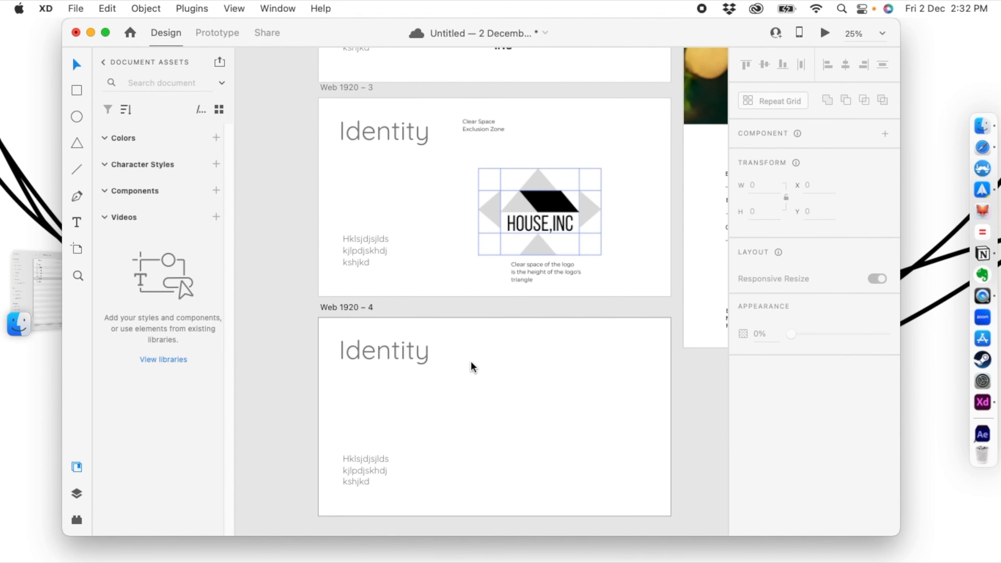
scroll(472, 367, "up", 8)
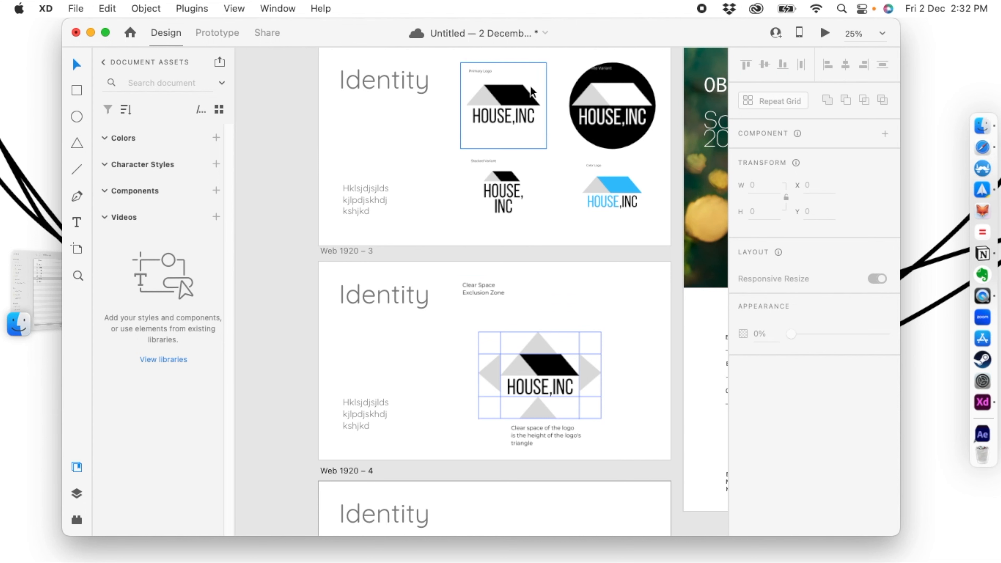
Copy the primary logo from the first Identity artboard to the third one and position it beside the heading.
left_click(532, 91)
scroll(495, 331, "down", 8)
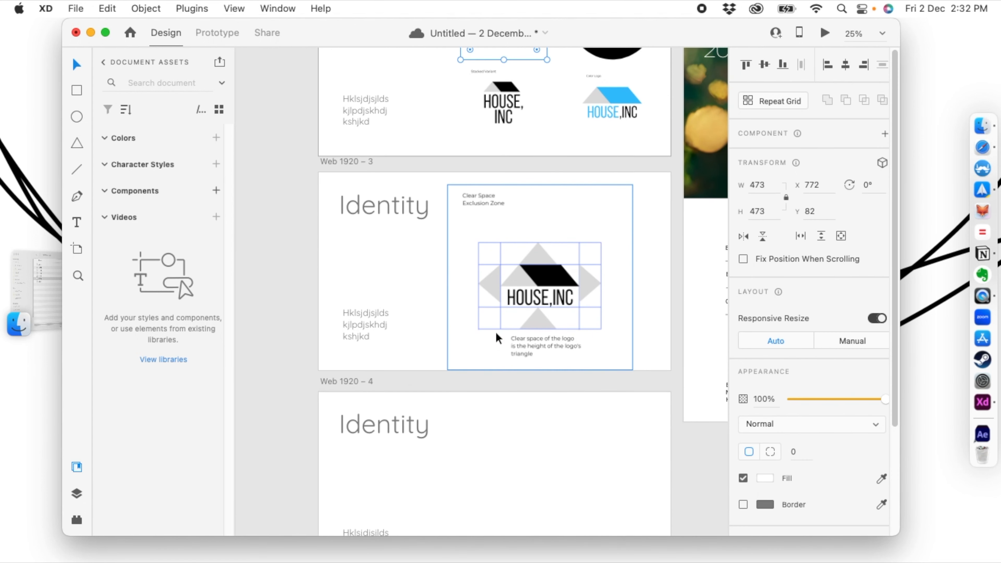
left_click(502, 407)
key("super+v")
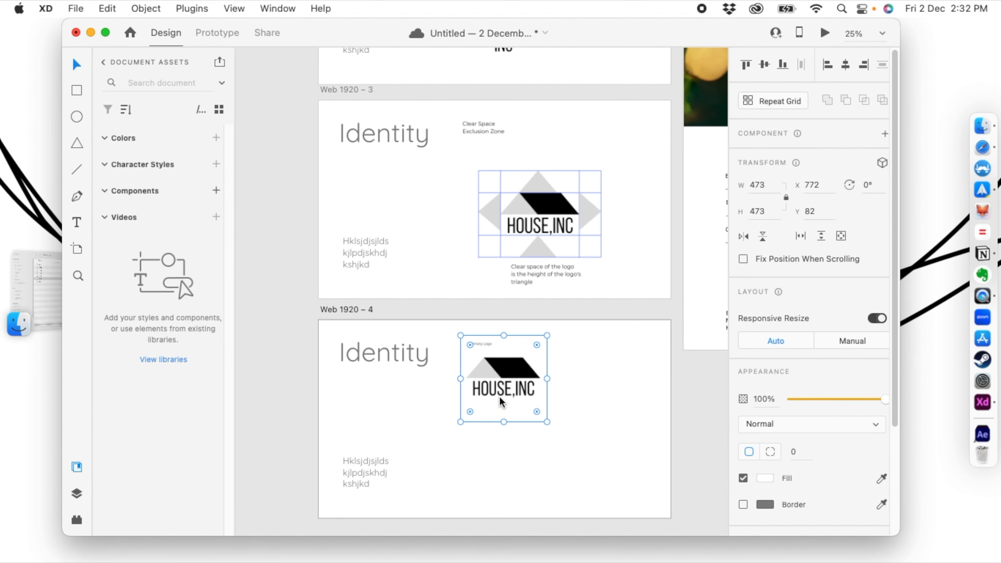
left_click(502, 376)
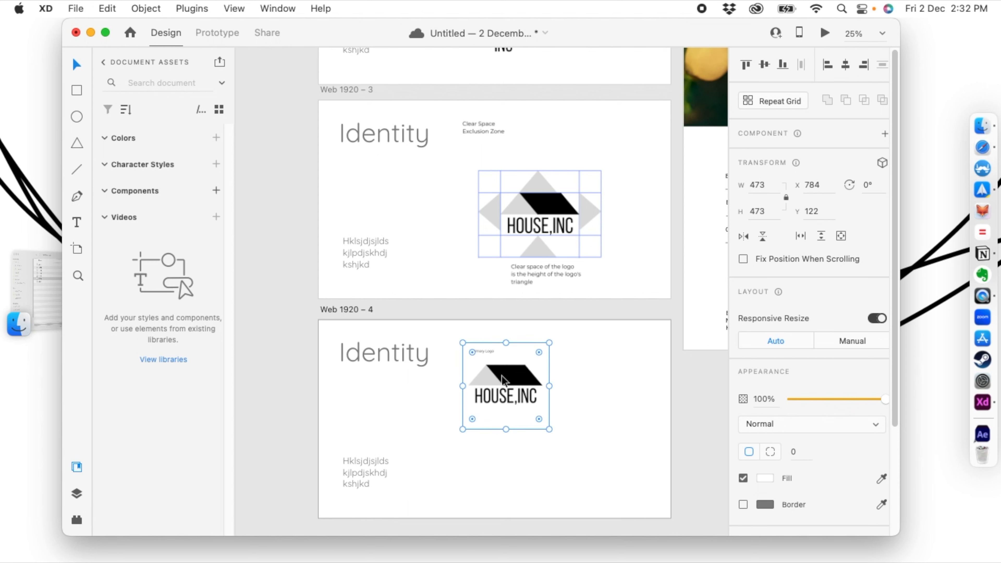
left_click_drag(506, 400, 506, 403)
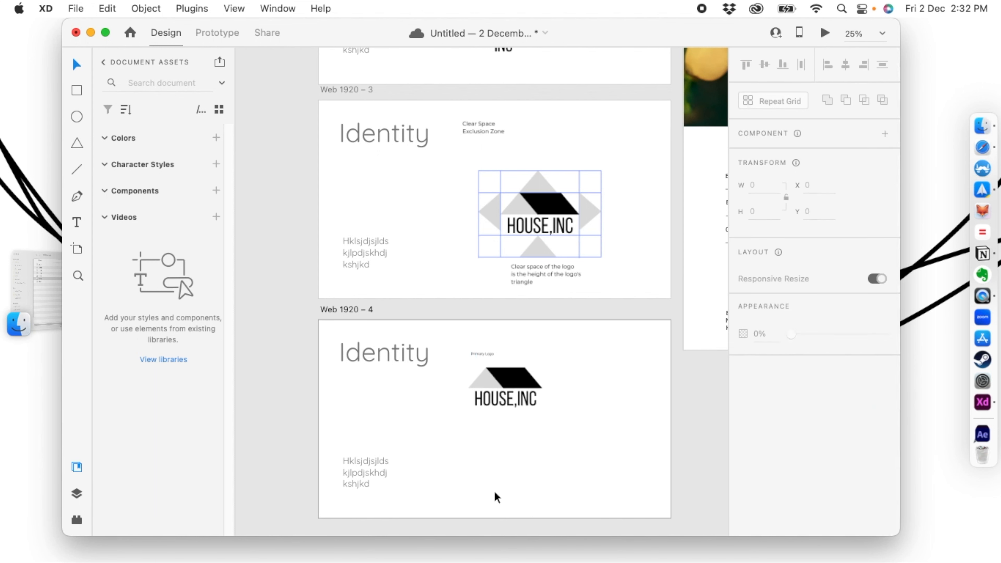
Add the text "PRODUCTIONS" in Quicksand below the copied logo, centred under it with a clear gap.
left_click(476, 468)
left_click(77, 222)
left_click(480, 428)
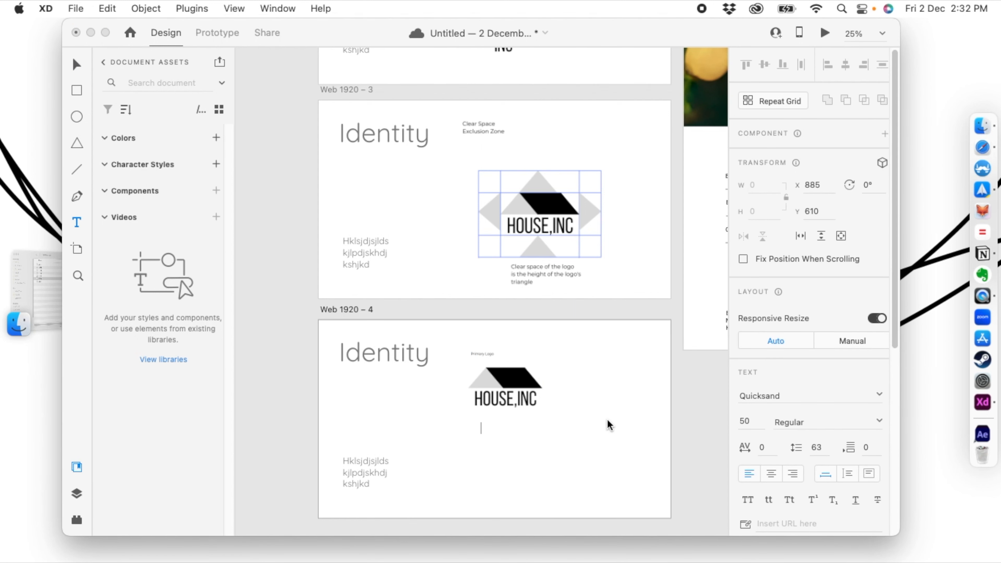
type("PRODUCTIONS")
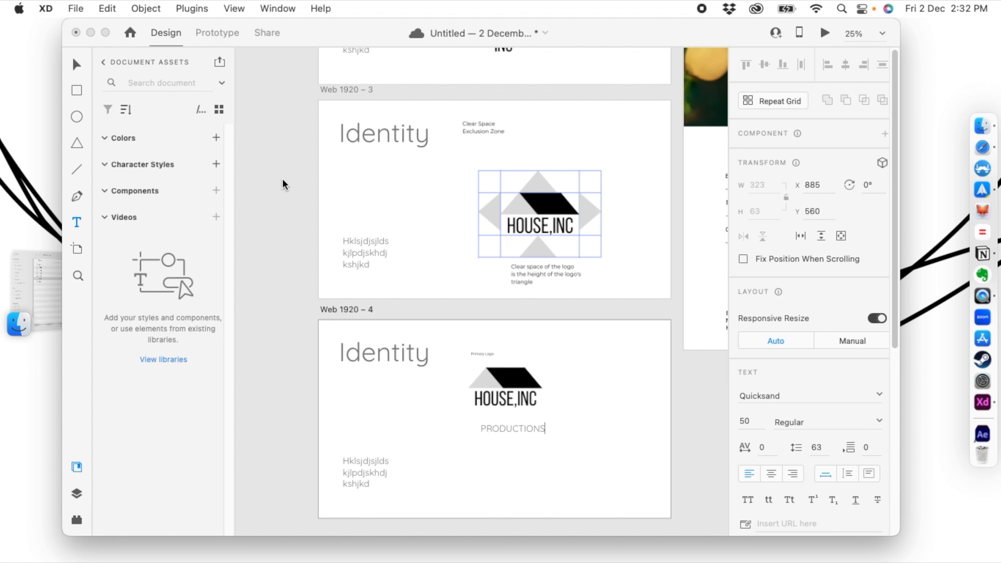
left_click(76, 66)
left_click_drag(489, 428, 485, 421)
left_click(491, 494)
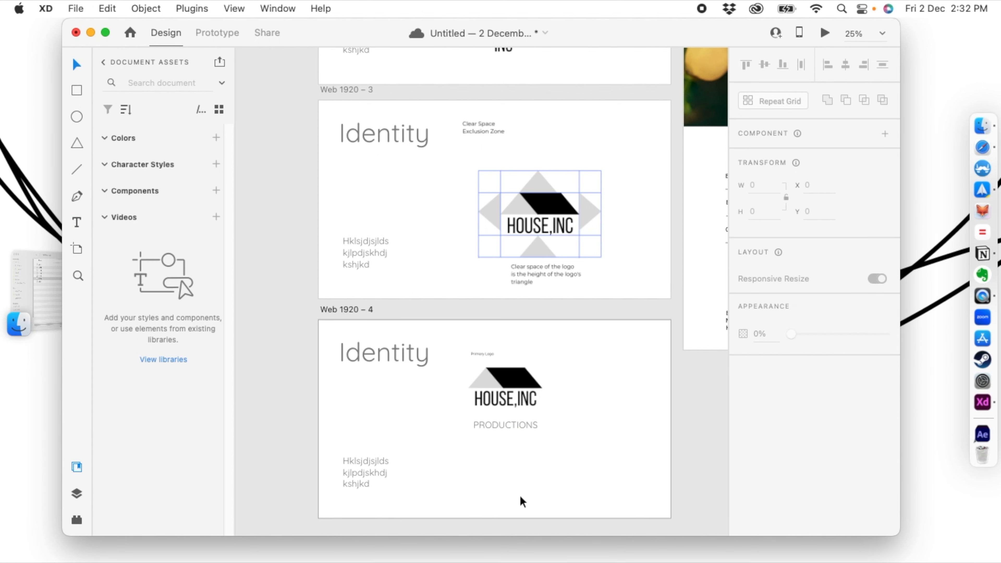
Duplicate the logo and PRODUCTIONS text diagonally below the original, moving the copied text up tight against its logo.
left_click_drag(506, 464, 593, 454)
left_click_drag(599, 504, 599, 485)
left_click(474, 498)
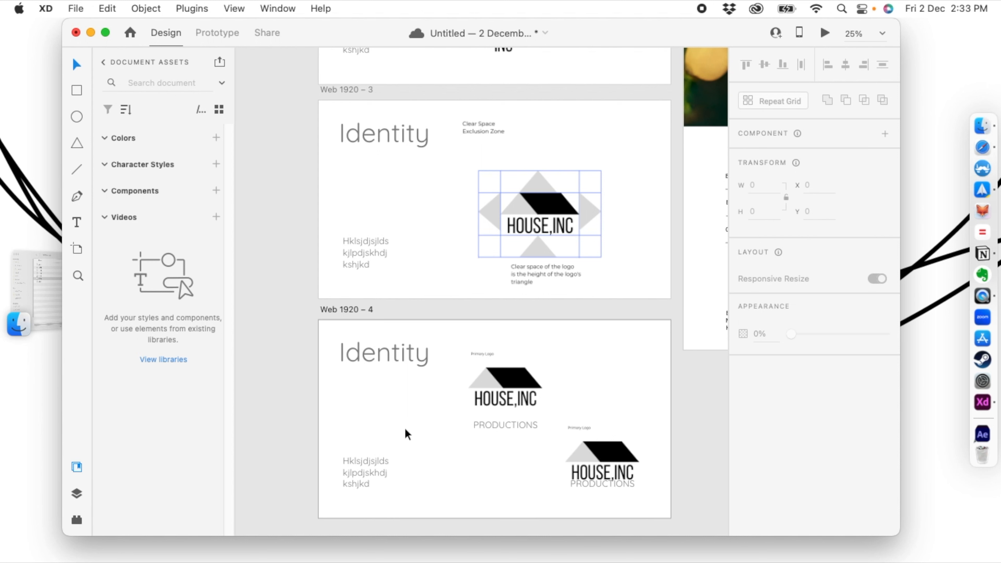
Search the Icons 4 Design plugin for "CROSS" and place the Metro cross icon above the lower logo, about 82 px square.
left_click(74, 516)
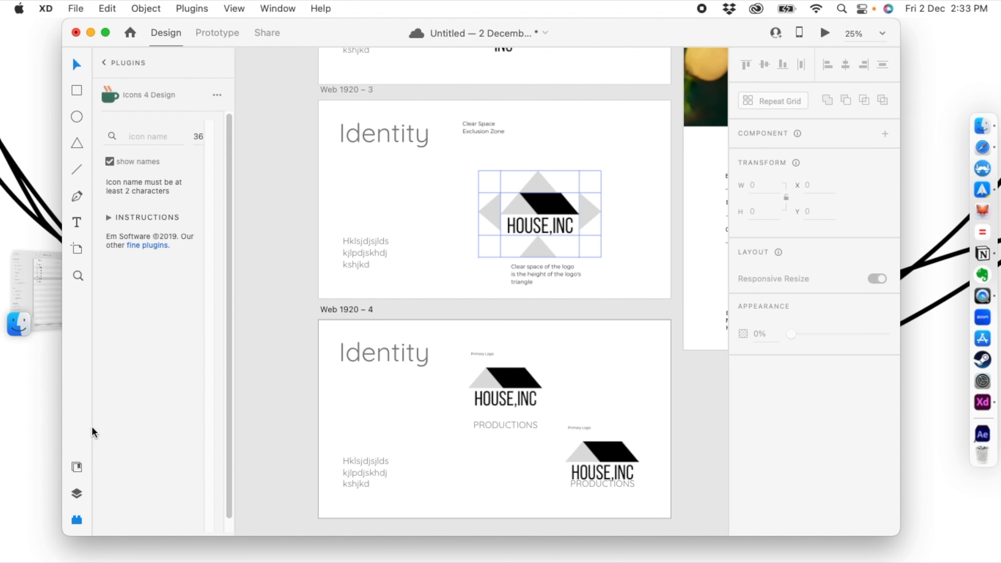
left_click(141, 136)
type("WRONG")
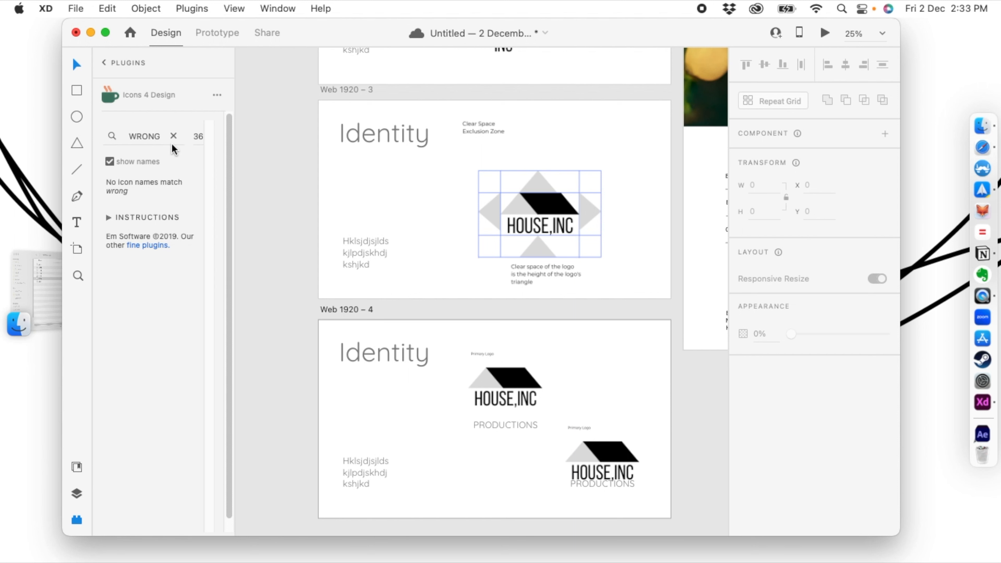
double_click(153, 141)
type("CROSS")
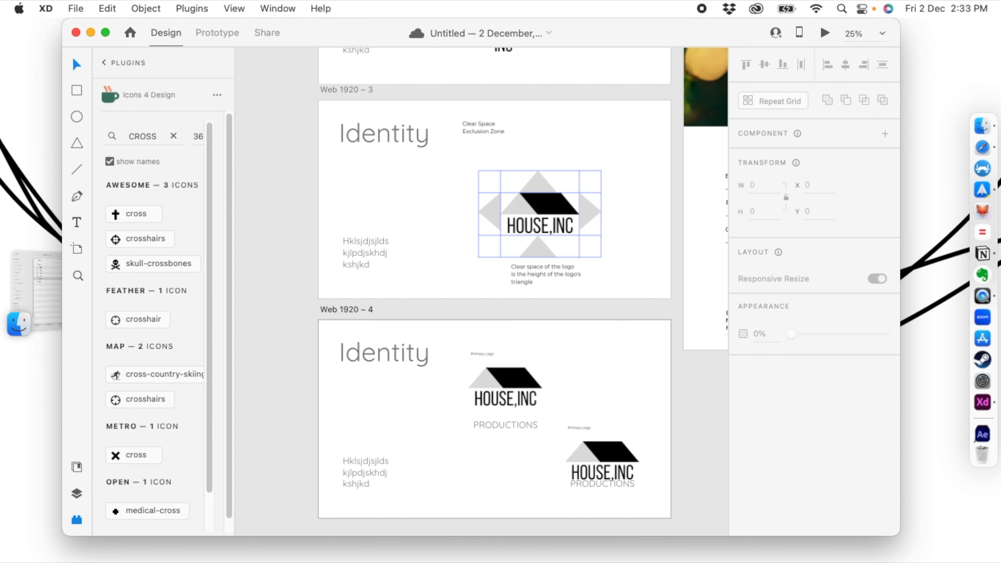
scroll(127, 447, "down", 1)
left_click(158, 449)
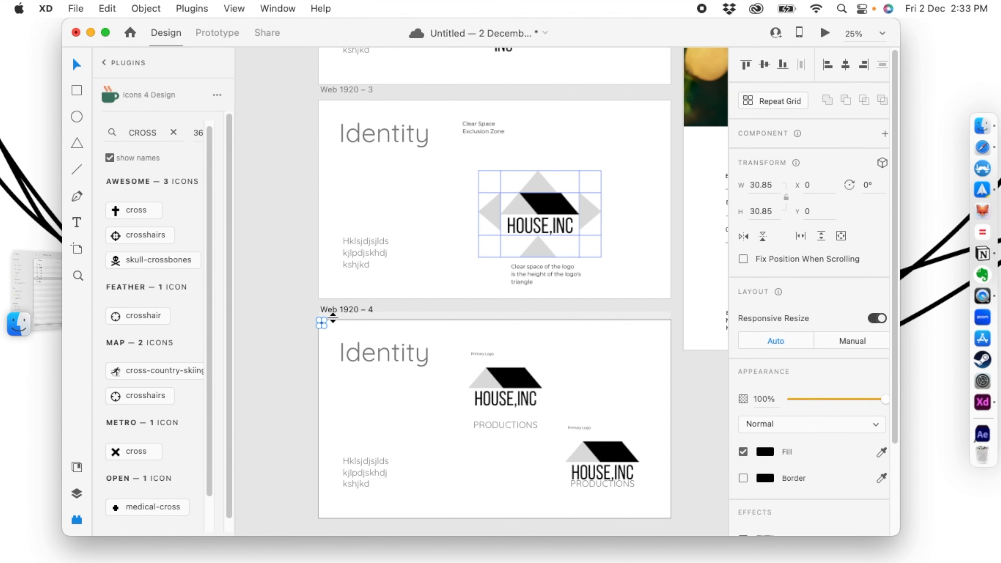
left_click_drag(326, 326, 609, 413)
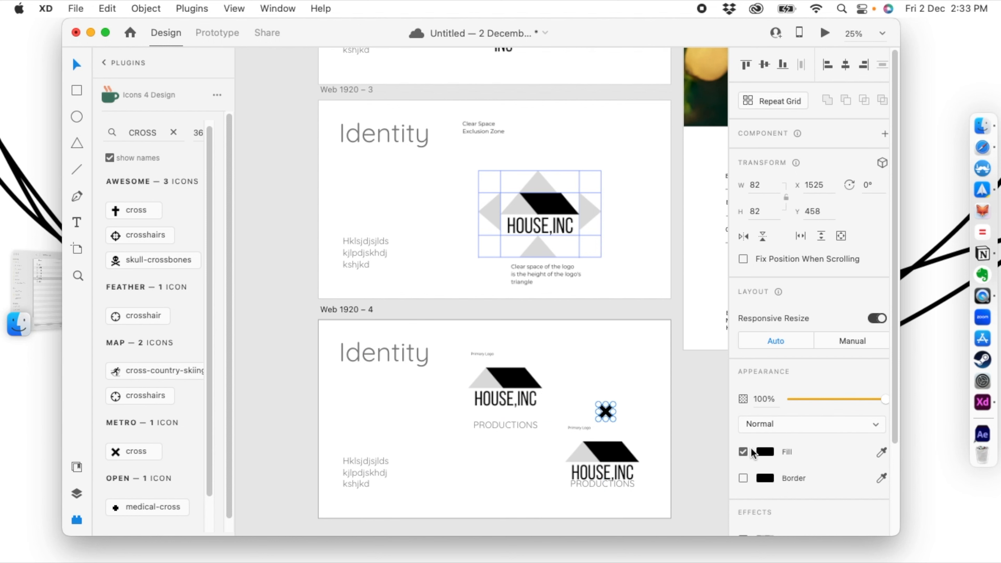
Fill the cross icon with red and position it above the lower logo at about X 1529, Y 499.
left_click(762, 453)
left_click_drag(681, 437, 702, 359)
left_click(592, 338)
left_click_drag(603, 407, 604, 417)
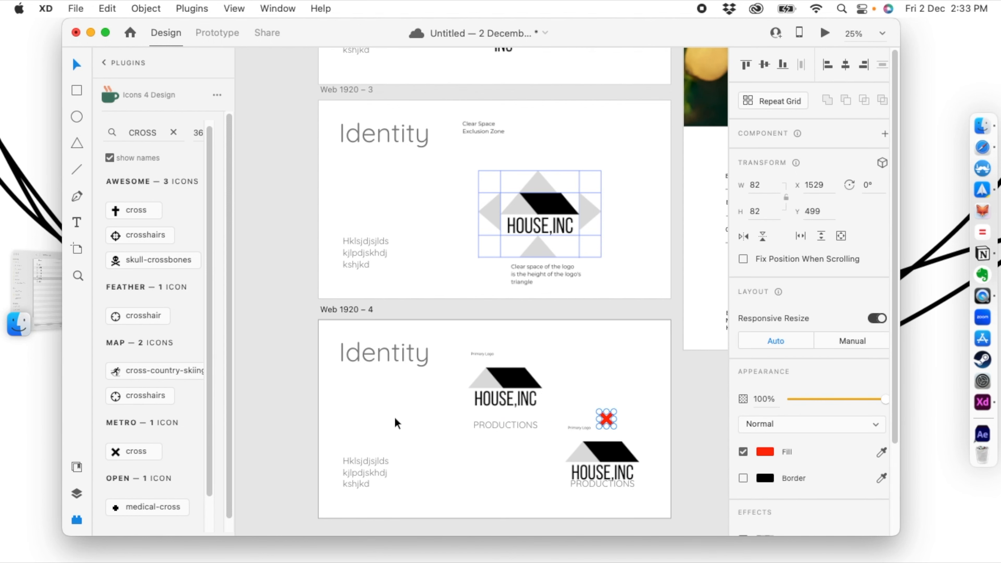
Search the icons for "mark" and place an ios-checkmark above the upper logo, enlarged to about 106 by 81 px.
left_click(174, 133)
left_click(145, 129)
type("tick")
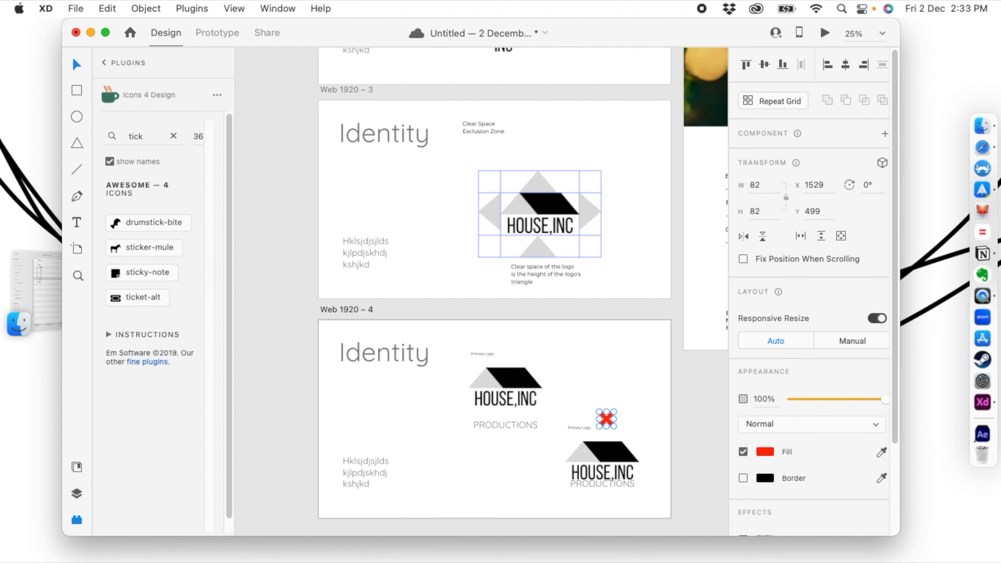
type("mark")
scroll(127, 264, "down", 5)
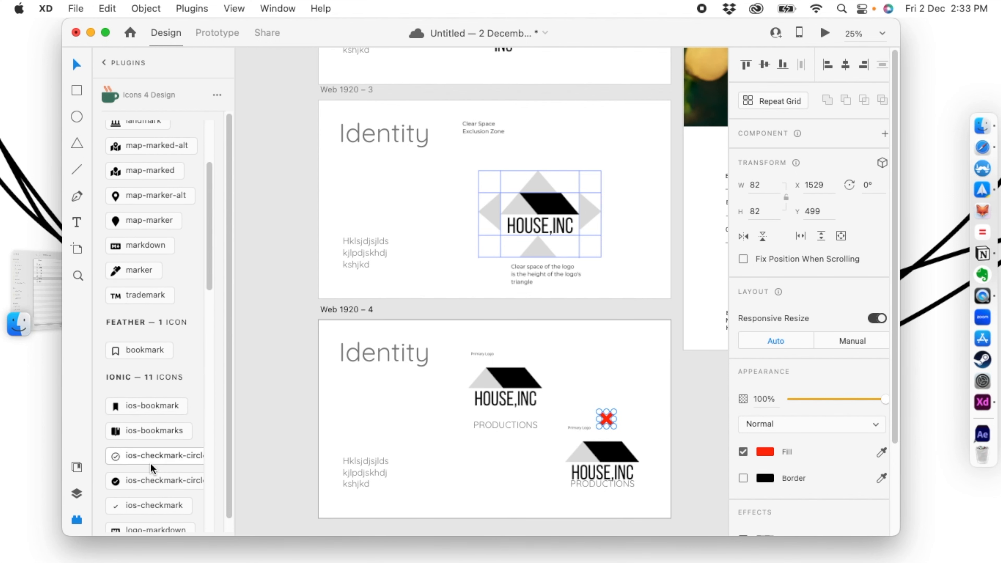
scroll(124, 461, "down", 1)
left_click(115, 502)
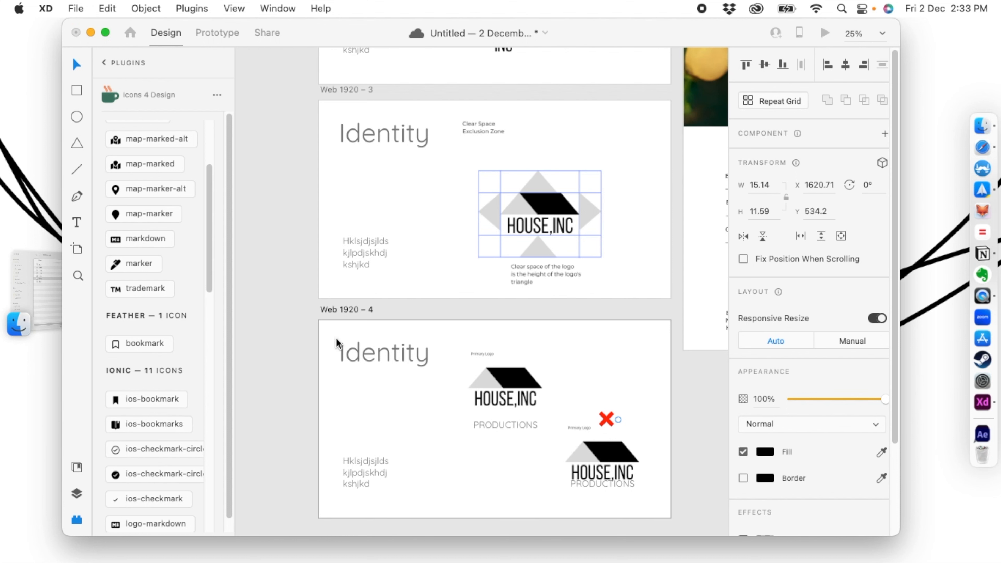
left_click(246, 442)
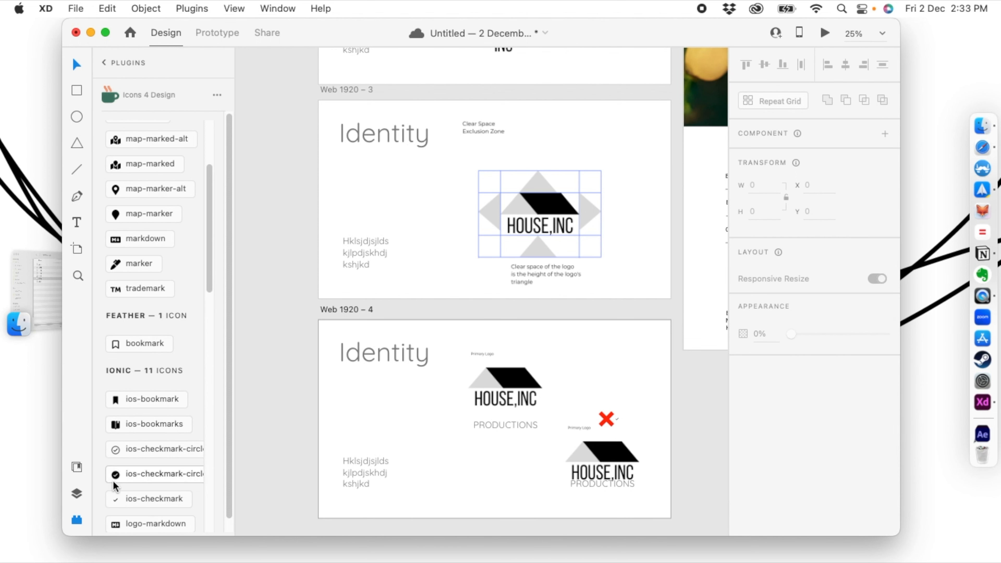
left_click(119, 500)
left_click_drag(322, 323, 493, 346)
Fill the checkmark above the upper logo with bright green.
left_click(765, 452)
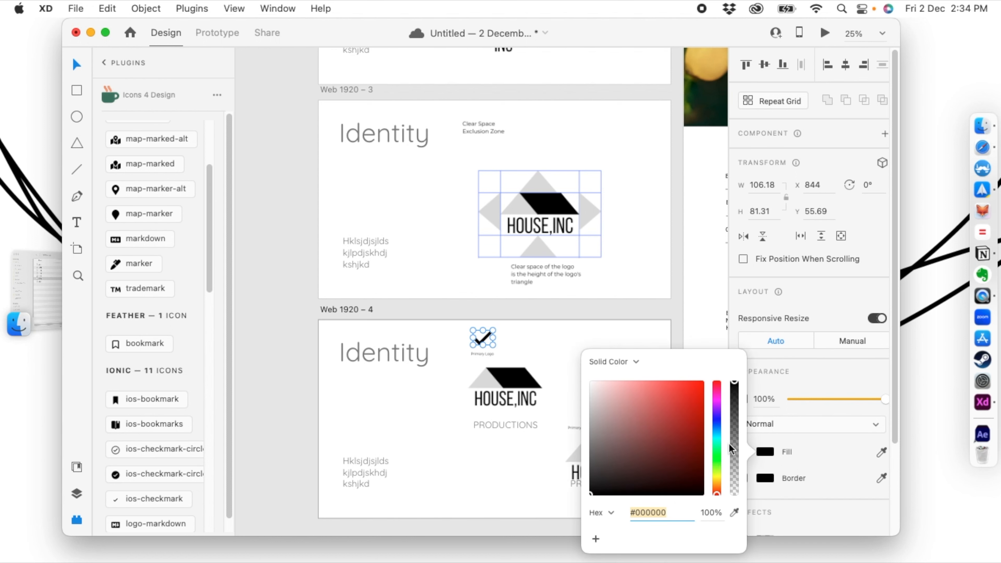
left_click(718, 465)
left_click(695, 391)
left_click(598, 353)
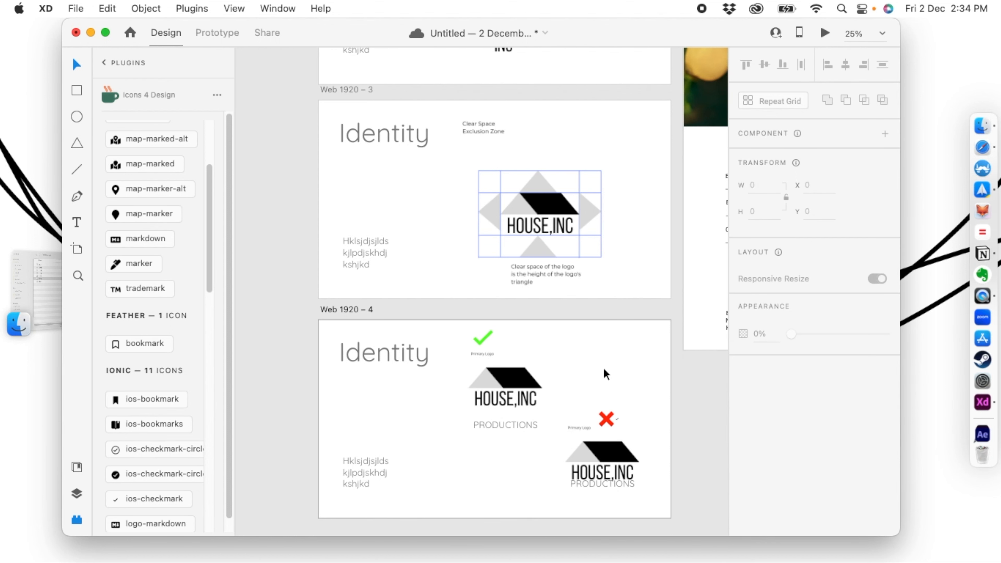
Add the label "UI ASSETS" on the canvas beside the first Identity artboard, at a font size of about 185.
key("super+minus")
scroll(396, 117, "up", 3)
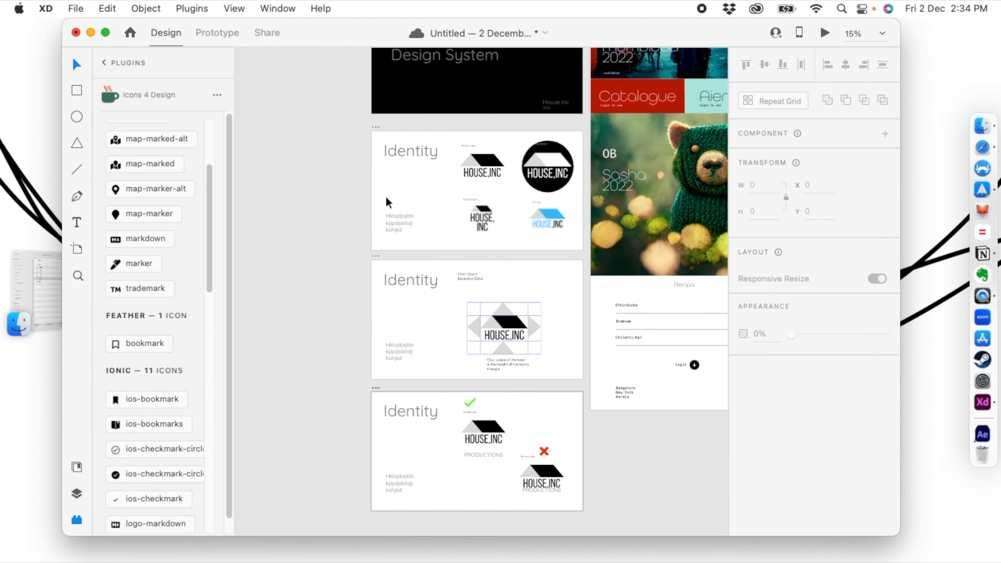
scroll(386, 203, "left", 2)
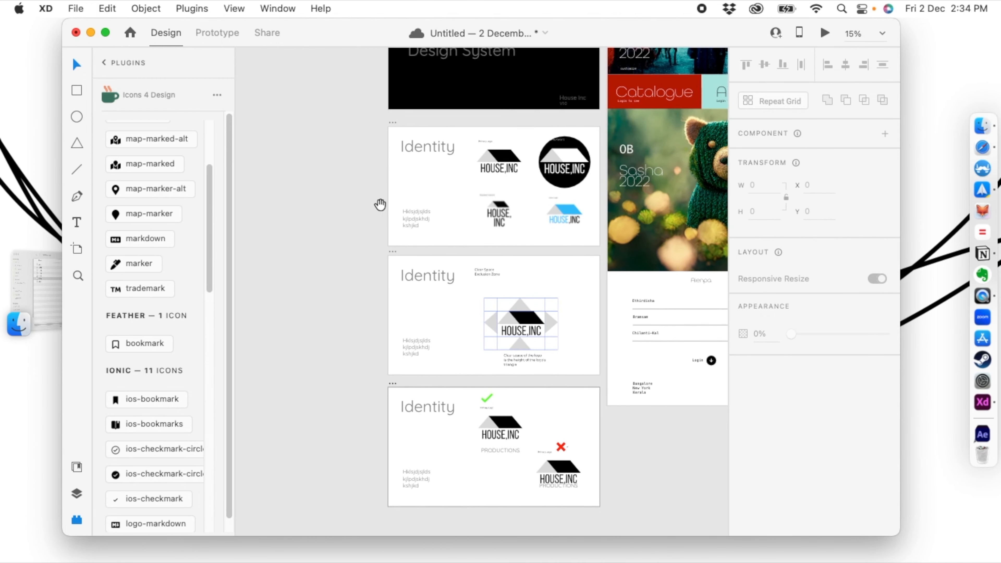
left_click(77, 222)
left_click(311, 181)
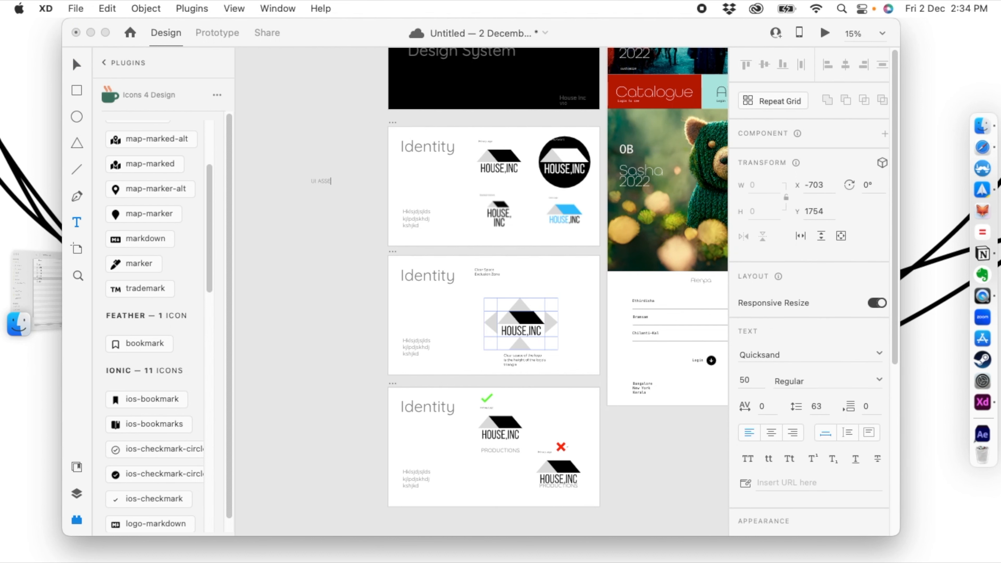
left_click(76, 65)
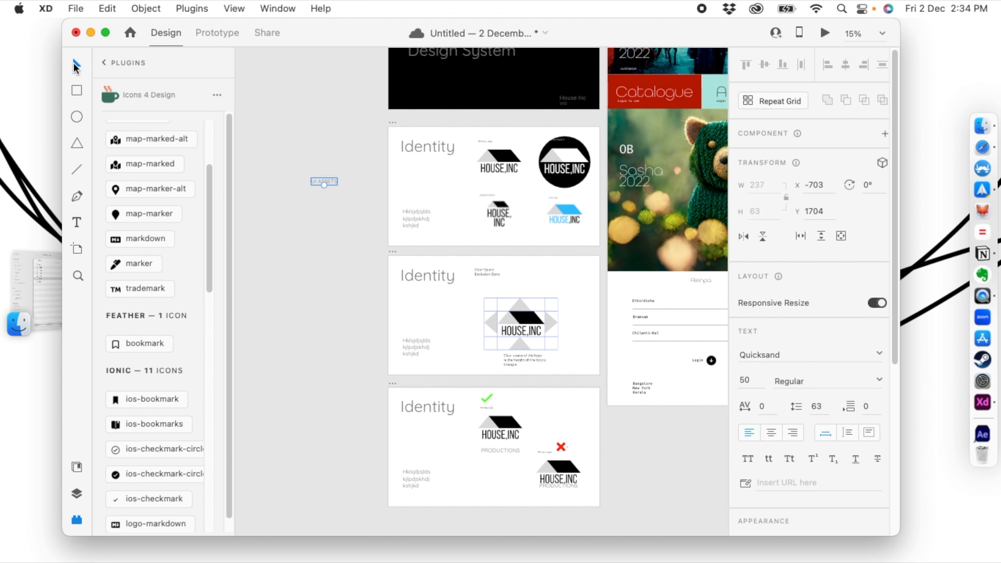
Duplicate the UI ASSETS label beside the second Identity artboard and change the copy's text to "STYLE GUIDE".
left_click_drag(326, 186, 327, 307)
double_click(328, 307)
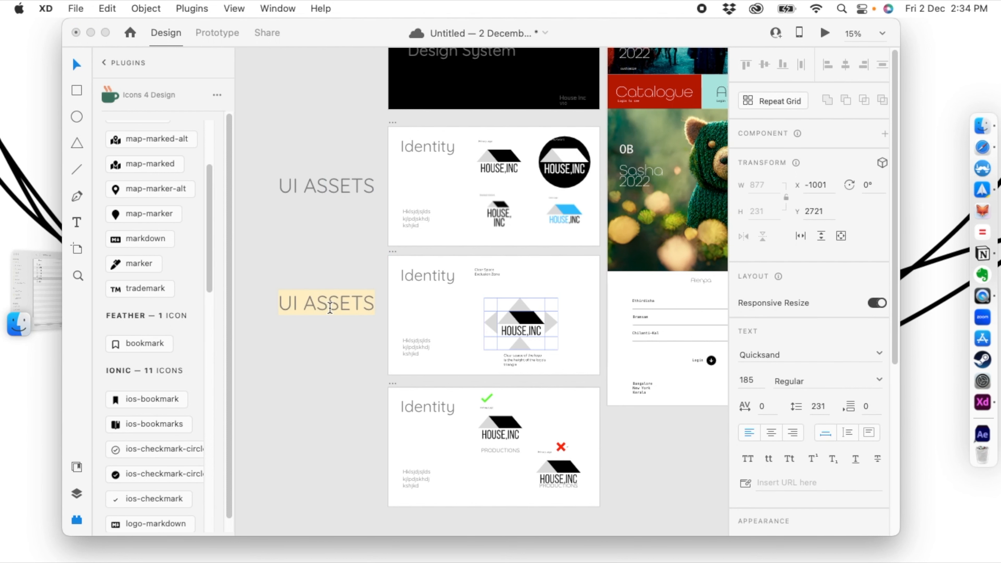
type("STYLE GUIDE")
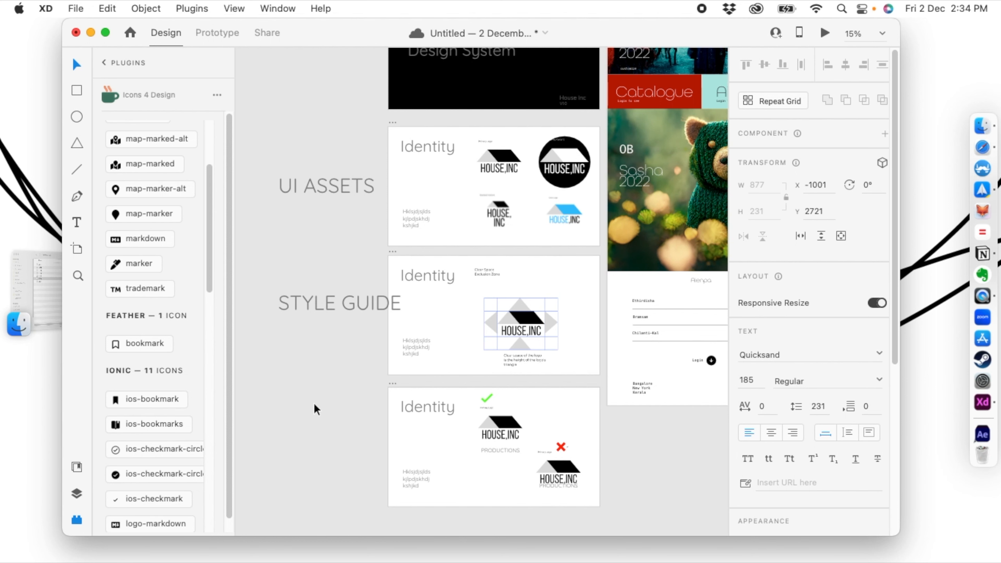
key("Escape")
Duplicate the STYLE GUIDE label beside the third Identity artboard, change it to "BEST PRACTISE" and shift it clear of the artboard.
left_click_drag(329, 298, 299, 417)
scroll(320, 340, "down", 2)
double_click(298, 412)
type("BE")
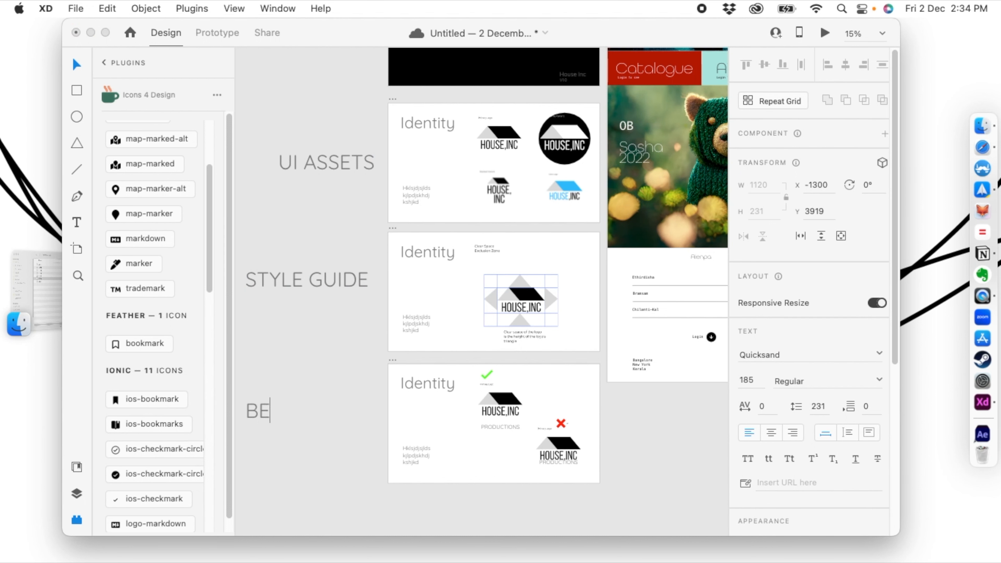
type("ST PRACTISE")
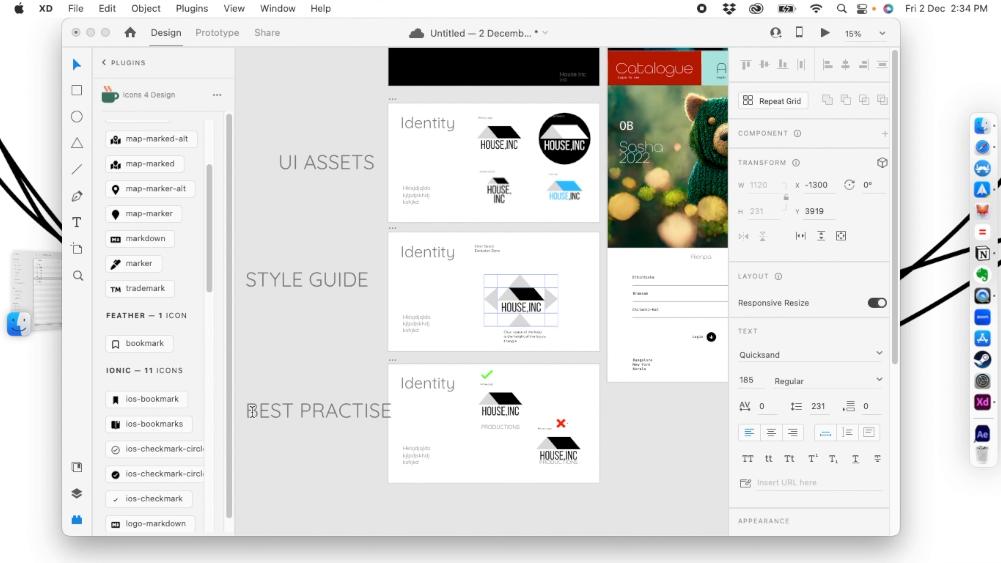
key("Escape")
left_click_drag(303, 406, 290, 405)
left_click(301, 466)
Duplicate the third Identity artboard and move the copy directly below the original.
key("super+minus")
key("super+minus")
left_click_drag(352, 430, 342, 400)
left_click_drag(396, 426, 354, 467)
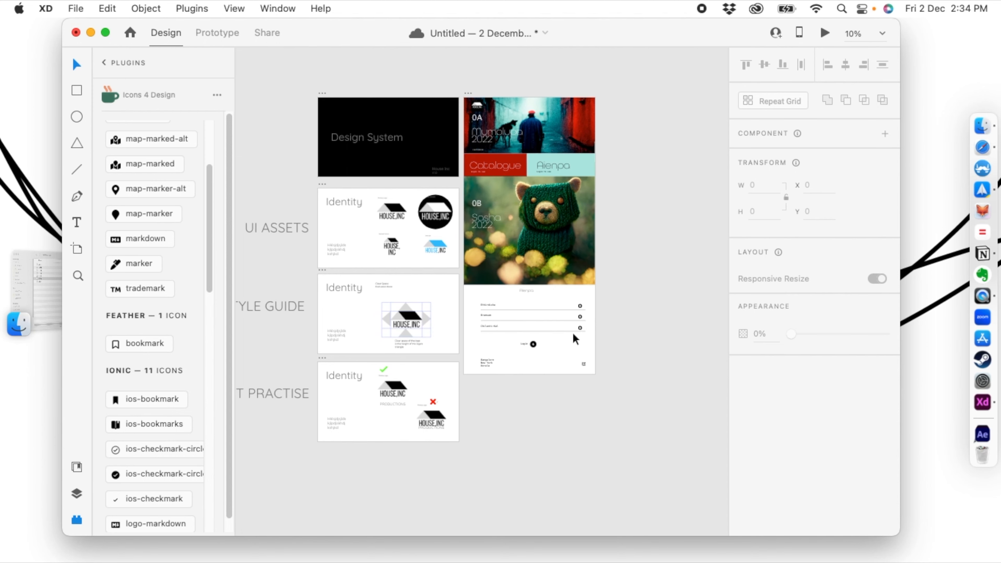
left_click_drag(568, 414, 495, 429)
left_click_drag(382, 196, 438, 95)
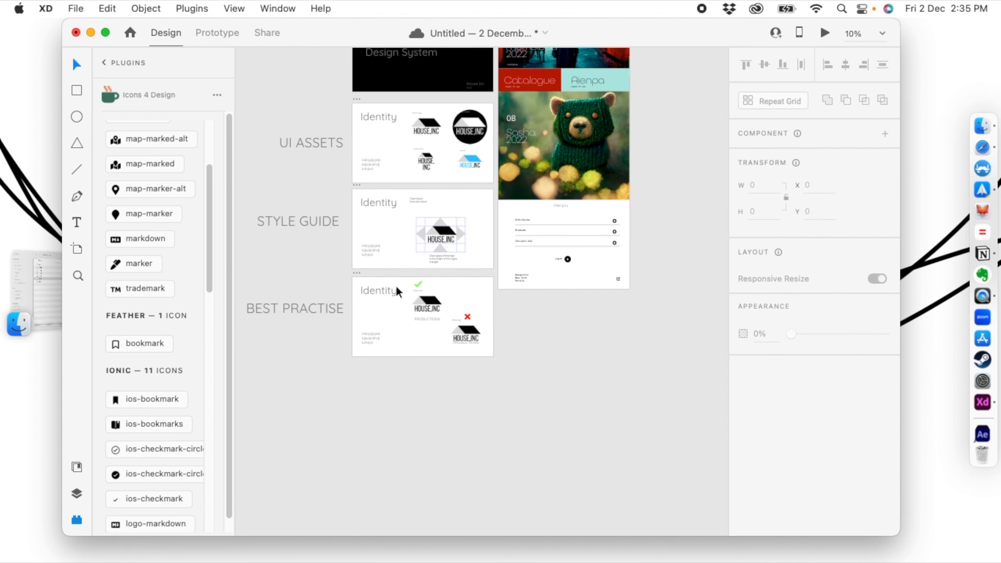
left_click(357, 272)
key("super+d")
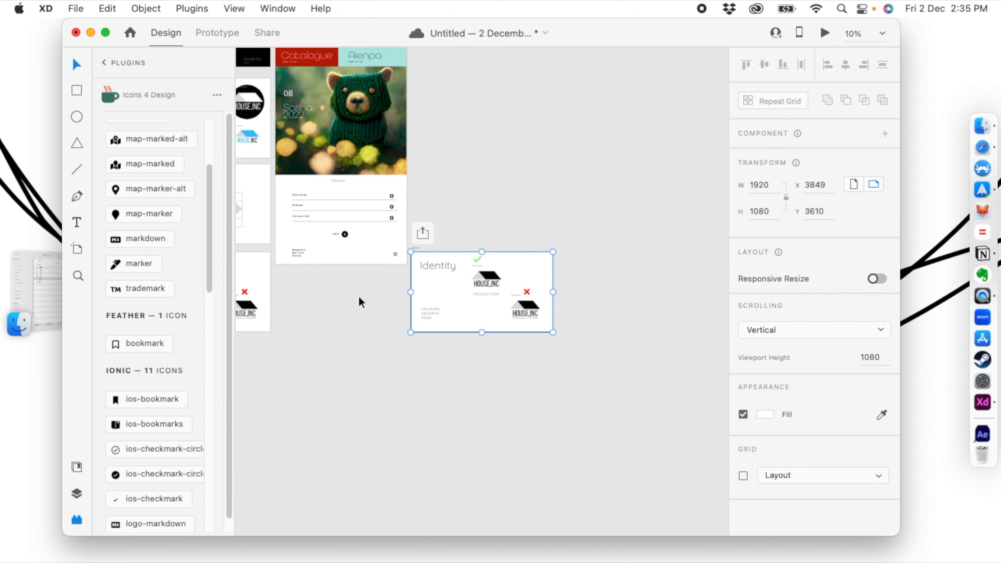
left_click_drag(421, 251, 288, 389)
left_click_drag(353, 342, 461, 289)
left_click_drag(410, 330, 644, 250)
left_click(242, 296)
Change the heading on the new bottom artboard to "Typography".
key("super+equal")
left_click(440, 272)
double_click(441, 272)
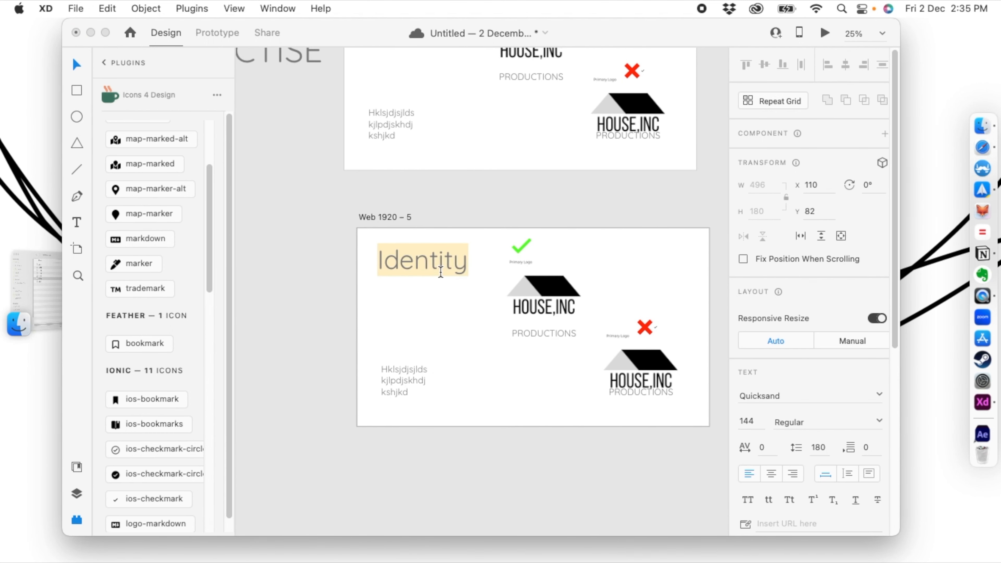
type("Typ")
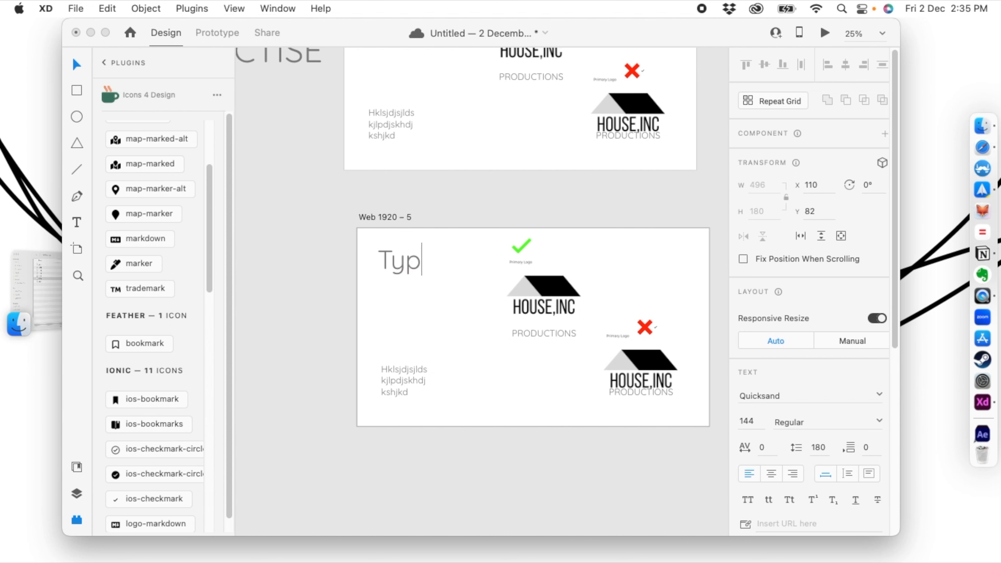
type("ography")
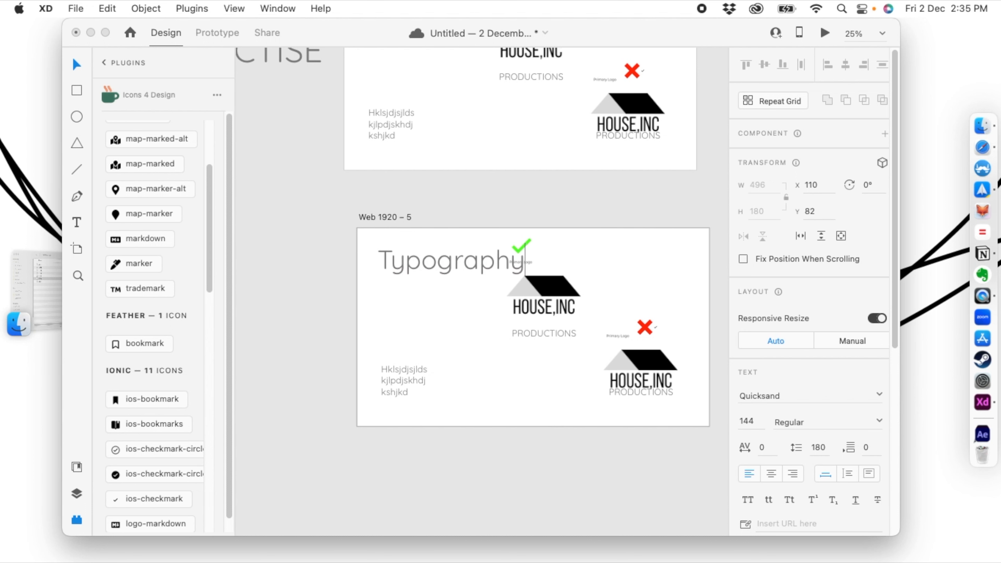
key("Escape")
Delete the check mark, cross, logos and their captions from the Typography artboard, keeping the heading and the three-line placeholder text.
left_click(528, 244)
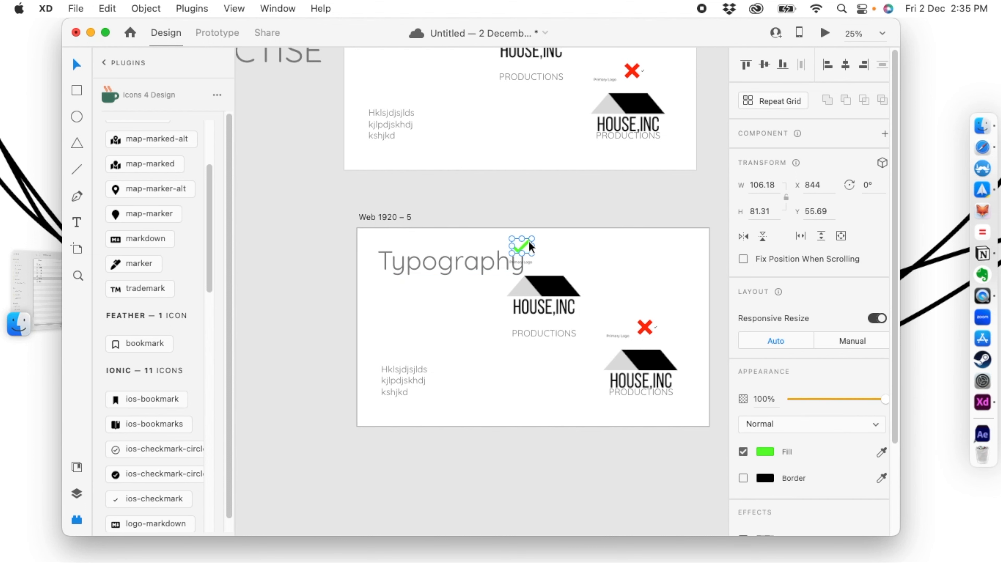
left_click(569, 294, "shift")
key("Delete")
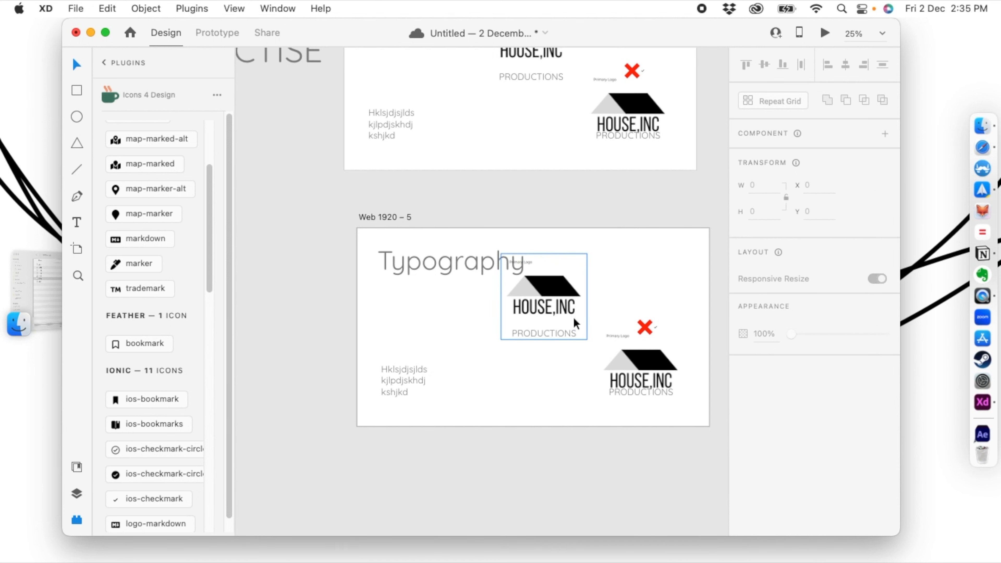
left_click(659, 409)
key("Delete")
left_click(565, 338)
key("Delete")
left_click(393, 378)
left_click(447, 351)
Copy the "Catalogue" heading from the Stylescape artboard and paste it onto the Typography artboard.
scroll(483, 340, "right", 5)
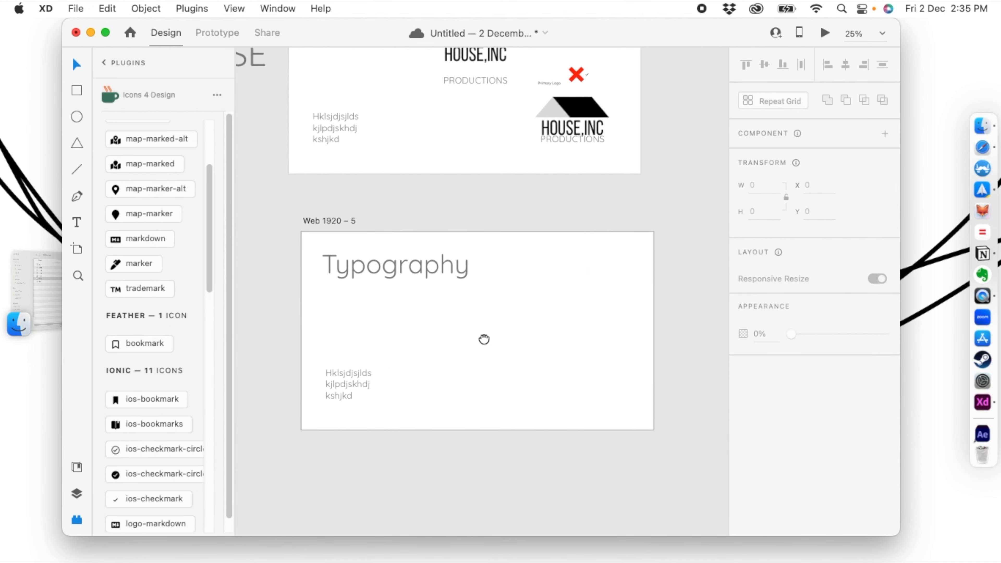
scroll(543, 295, "up", 5)
scroll(561, 351, "right", 10)
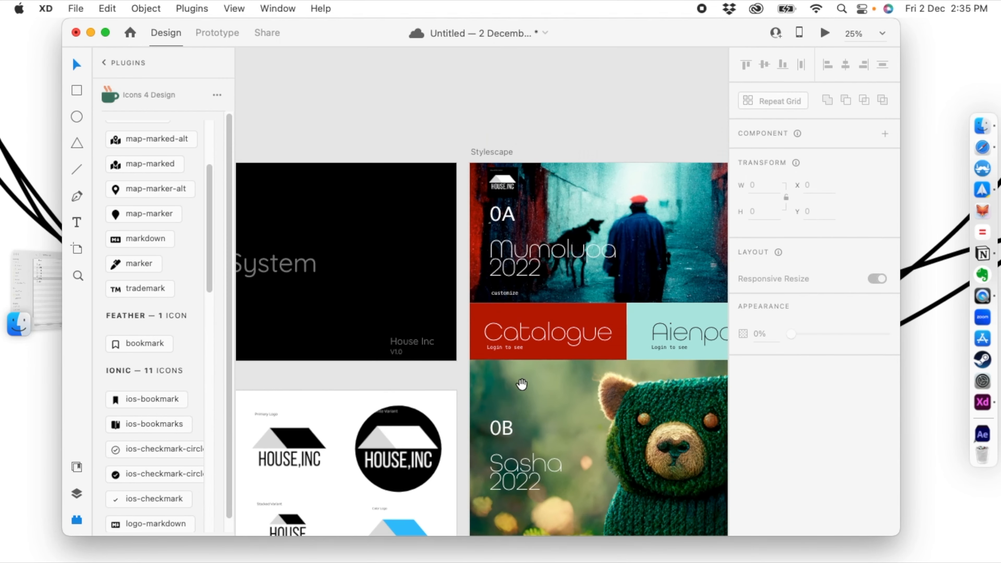
left_click(523, 264)
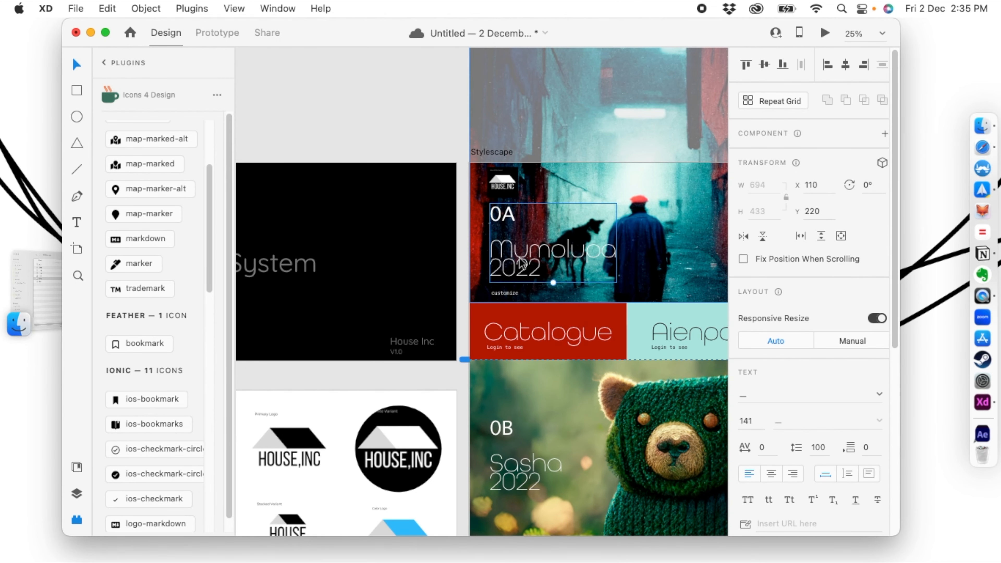
scroll(515, 355, "down", 3)
scroll(515, 355, "left", 2)
scroll(515, 355, "down", 5)
scroll(515, 355, "left", 3)
scroll(402, 434, "up", 6)
scroll(402, 434, "right", 4)
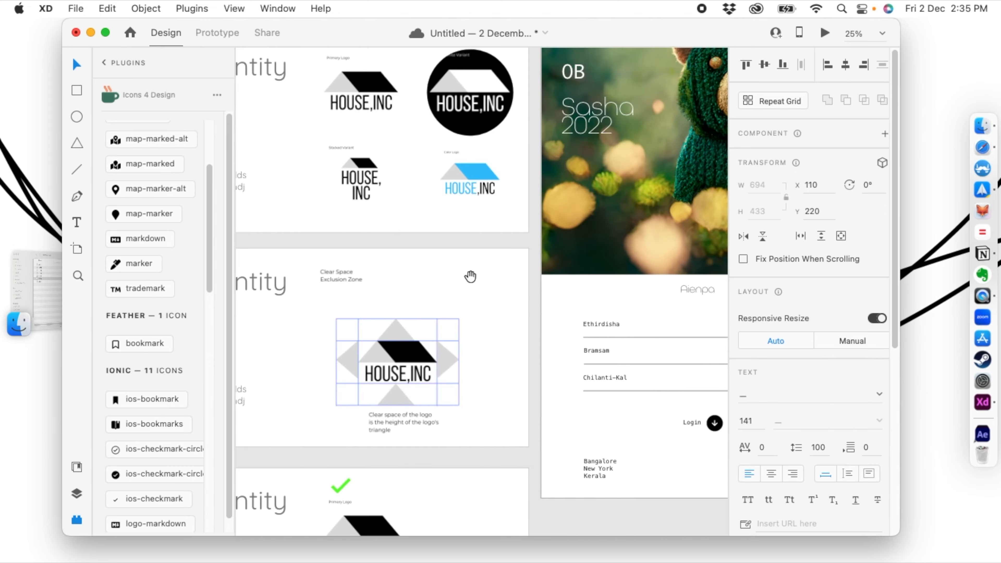
scroll(432, 346, "up", 4)
left_click(530, 367)
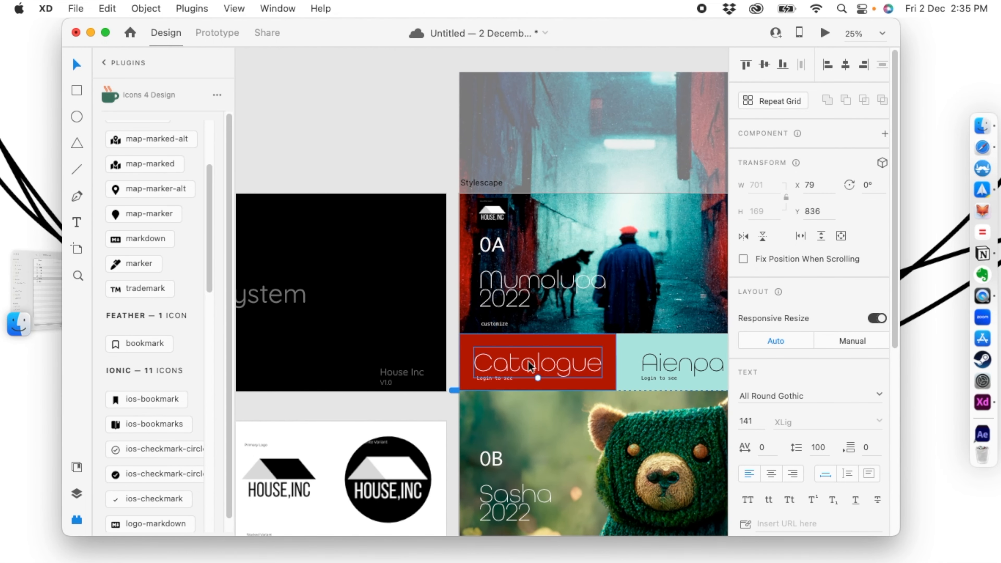
scroll(531, 366, "down", 15)
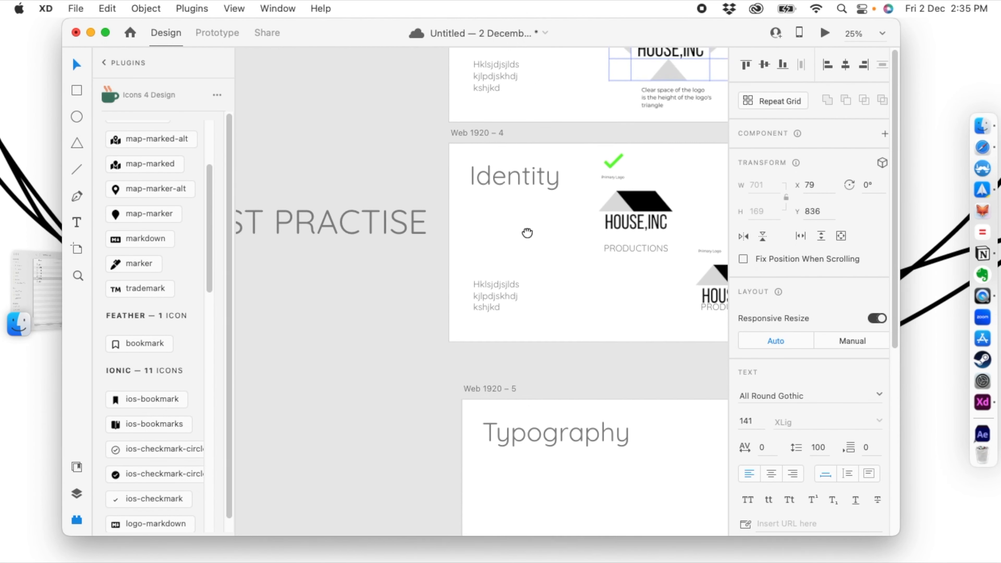
left_click_drag(389, 296, 346, 271)
left_click(480, 260)
key("super+v")
left_click_drag(394, 315, 539, 235)
Change the pasted "Catalogue" text's fill to a dark colour and move it up beneath the Typography heading.
scroll(752, 434, "down", 5)
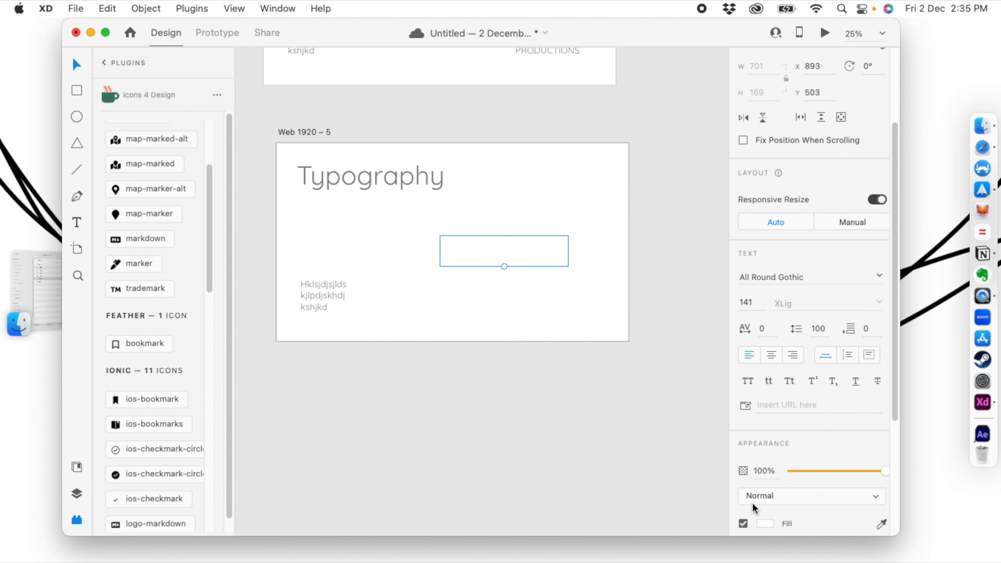
left_click(759, 492)
left_click_drag(615, 490, 539, 493)
left_click(540, 493)
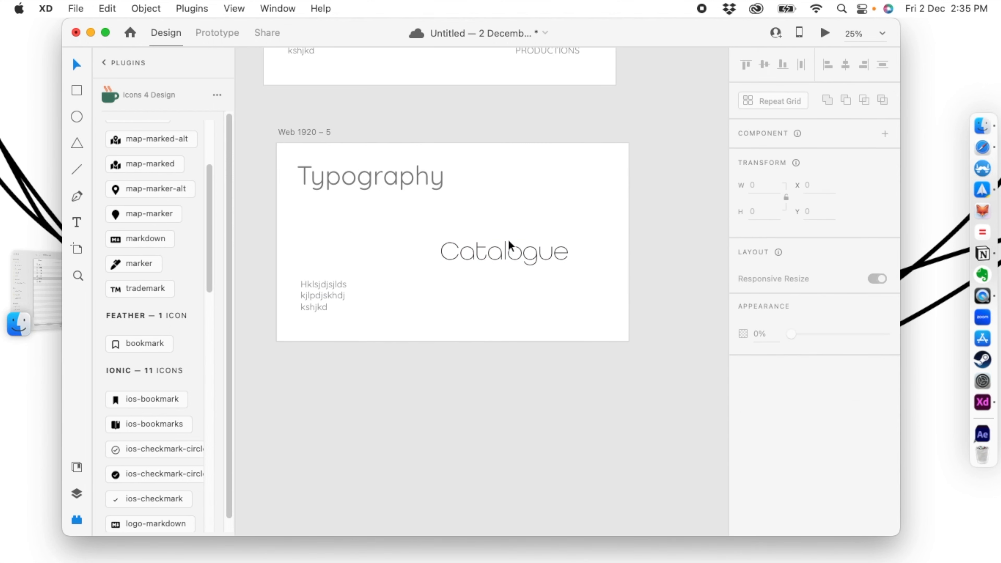
left_click_drag(508, 248, 506, 211)
left_click(513, 347)
Copy the Bangalore, New York, Kerala text from the Stylescape artboard and place it below "Catalogue" on the Typography artboard.
scroll(515, 351, "up", 10)
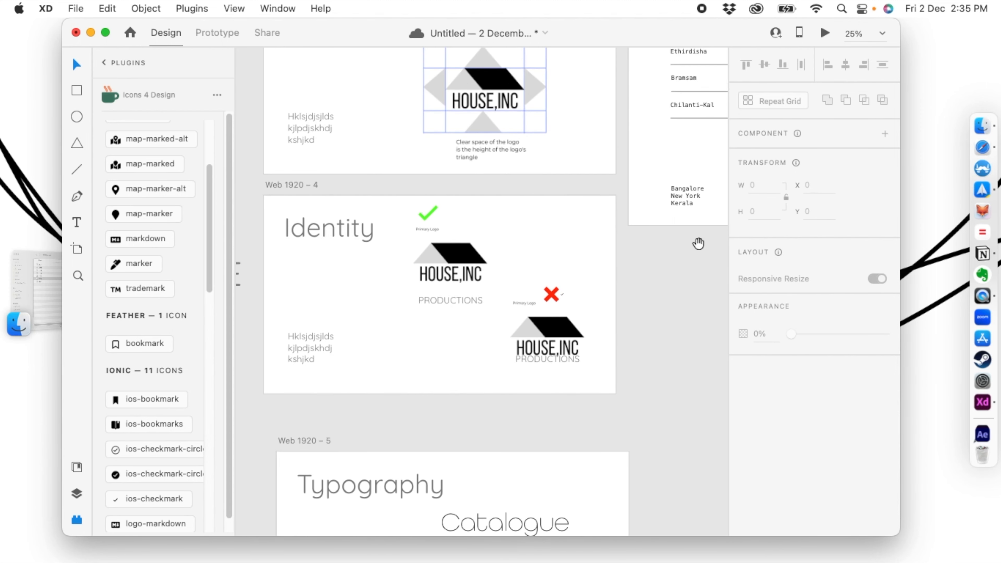
scroll(675, 257, "right", 5)
left_click(558, 262)
key("super+c")
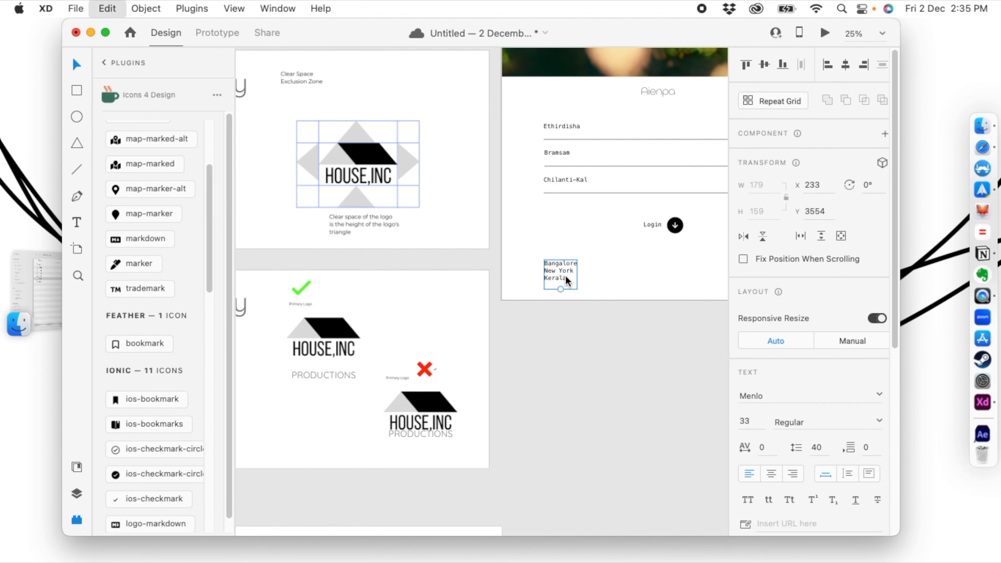
scroll(659, 206, "down", 8)
scroll(659, 205, "left", 3)
left_click(532, 361)
key("super+v")
left_click_drag(442, 328, 466, 365)
Remove the "0B" text above "Sasha 2022" on the Stylescape artboard.
left_click(659, 246)
left_click_drag(662, 248, 594, 418)
left_click_drag(614, 290, 553, 552)
mouse_move(568, 337)
left_mouse_down()
mouse_move(539, 497)
mouse_move(560, 388)
mouse_move(567, 463)
left_mouse_up()
left_click_drag(557, 371, 553, 424)
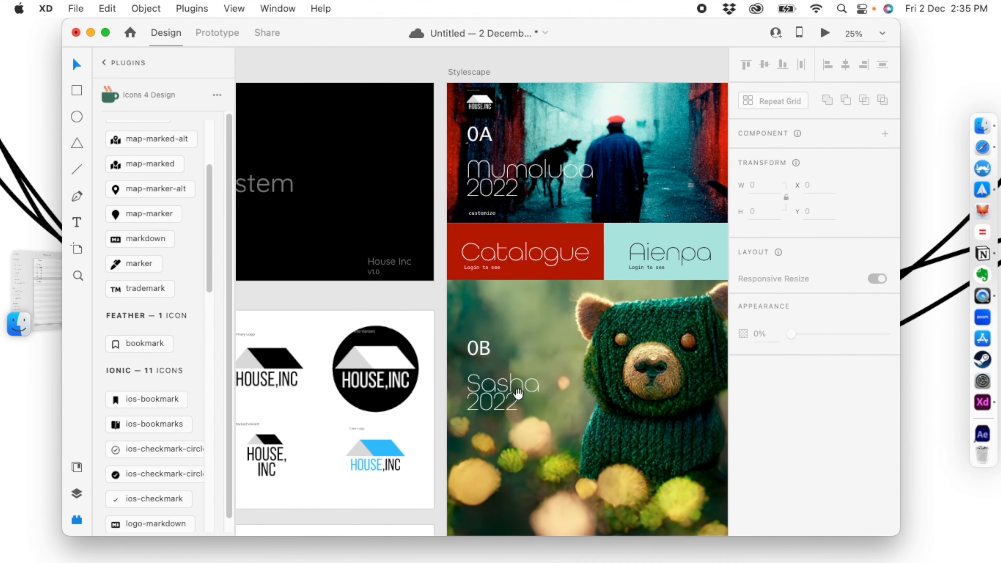
left_click_drag(502, 383, 524, 443)
left_click(501, 408)
double_click(501, 407)
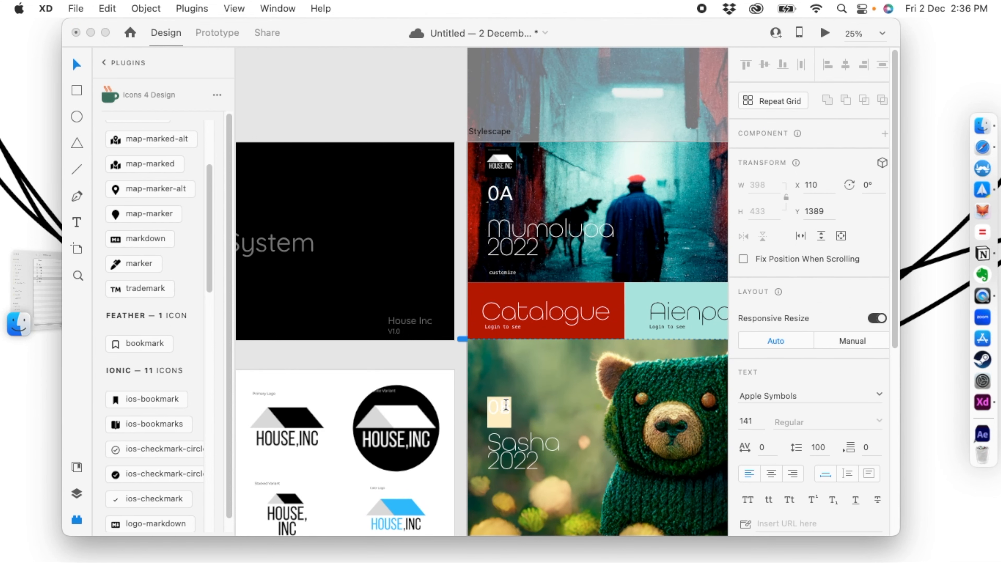
key("BackSpace")
key("Escape")
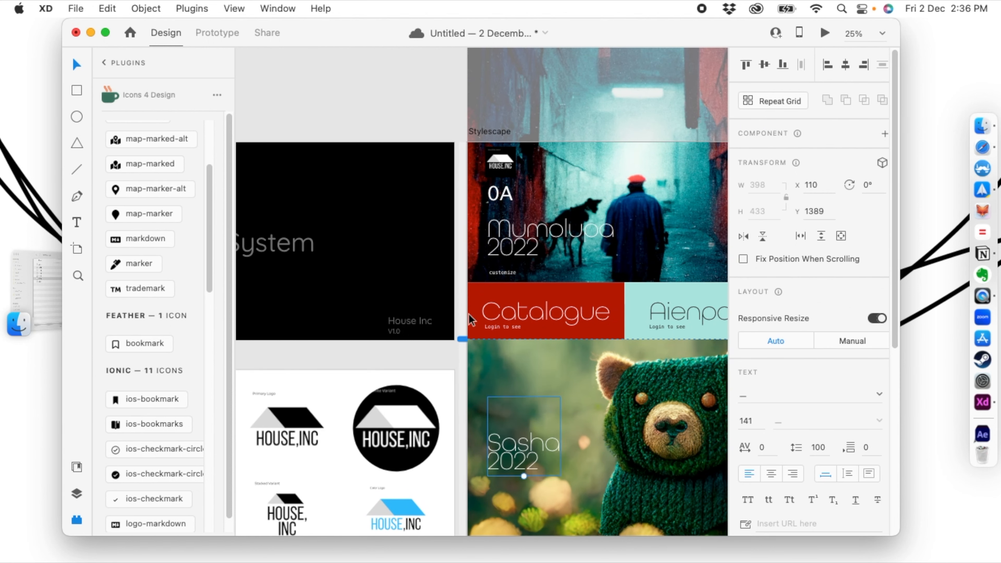
Add the text "0B" beside the city list on the Typography artboard and enlarge it to about size 106.
scroll(440, 424, "down", 15)
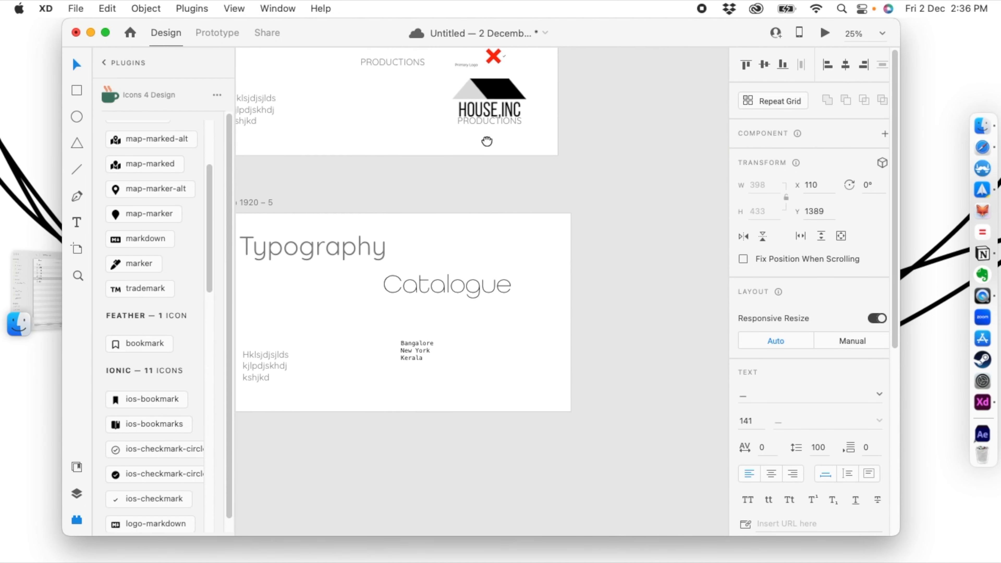
left_click(498, 295)
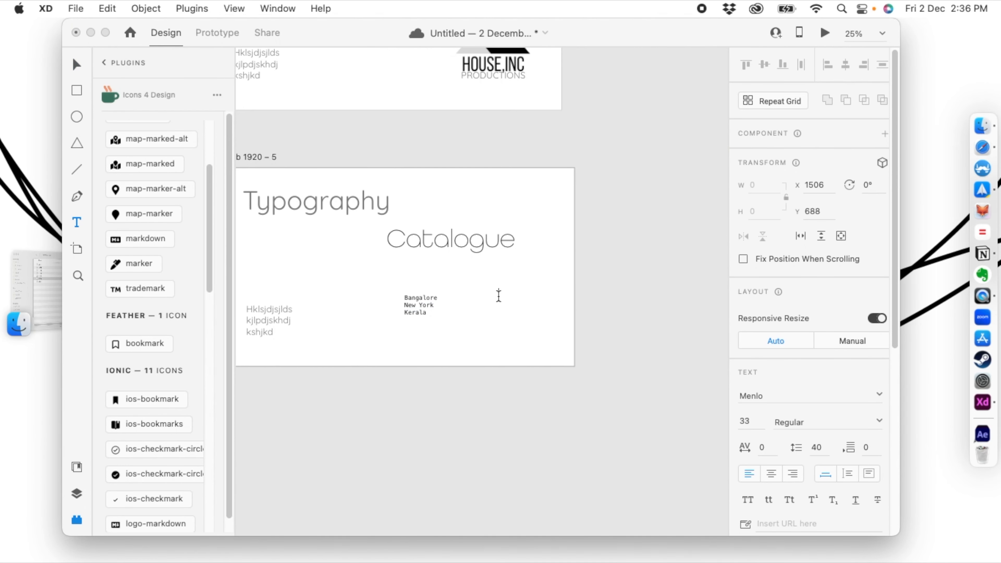
left_click(534, 391)
left_click_drag(502, 297, 503, 311)
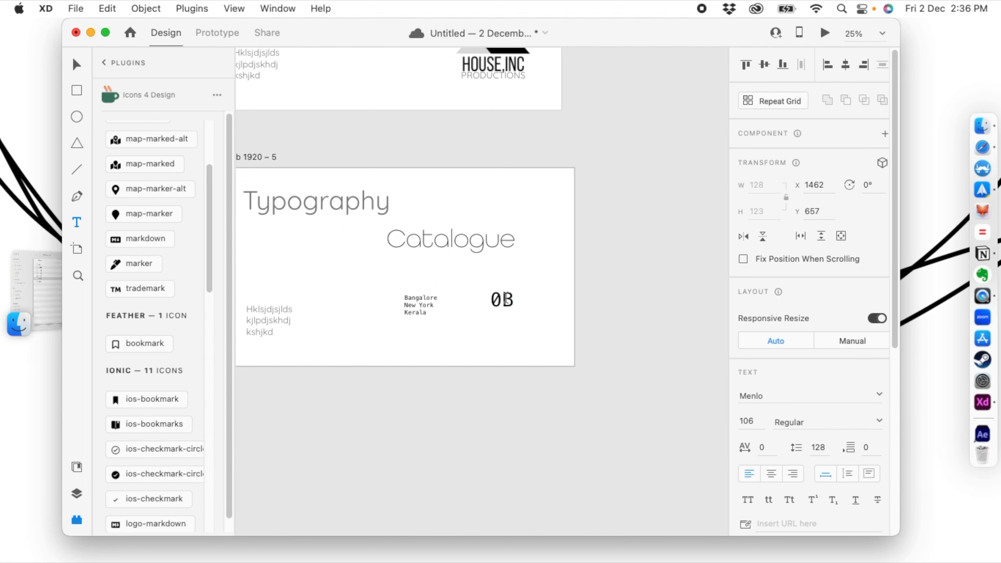
Set the font of the "0B" text on the Typography artboard to Apple Symbols.
double_click(502, 300)
left_click(764, 389)
type("appl")
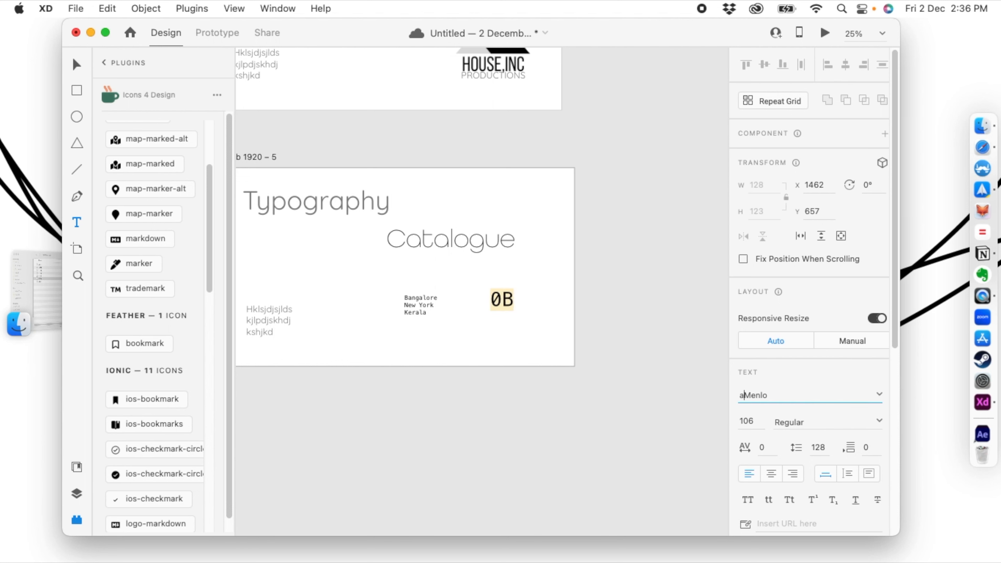
type("Apple Symbols")
key("Return")
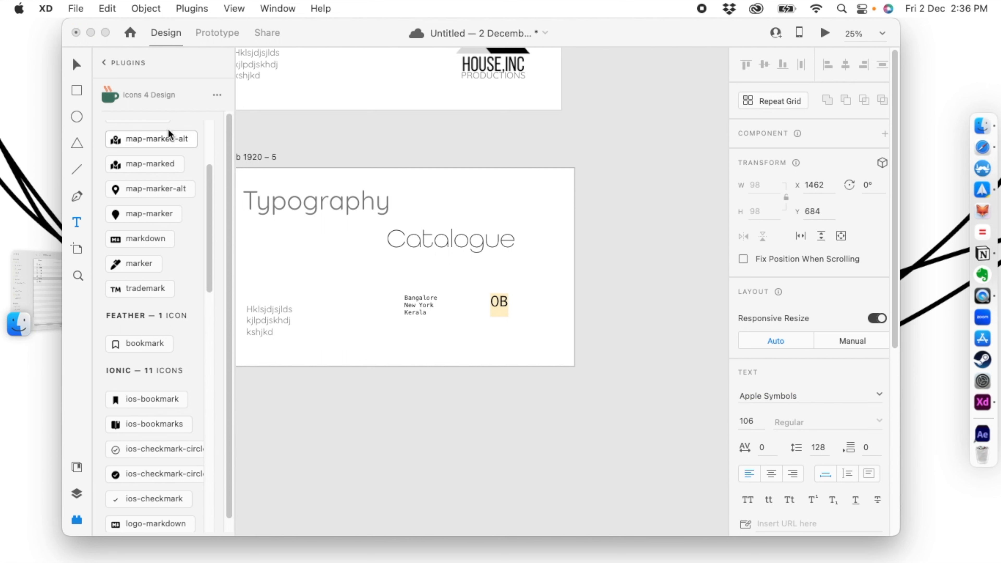
key("Escape")
Stack the three type samples on the Typography artboard with "Catalogue" uppermost, "0B" beneath it and the city list lowest.
left_click_drag(499, 302, 478, 260)
left_click_drag(415, 300, 410, 283)
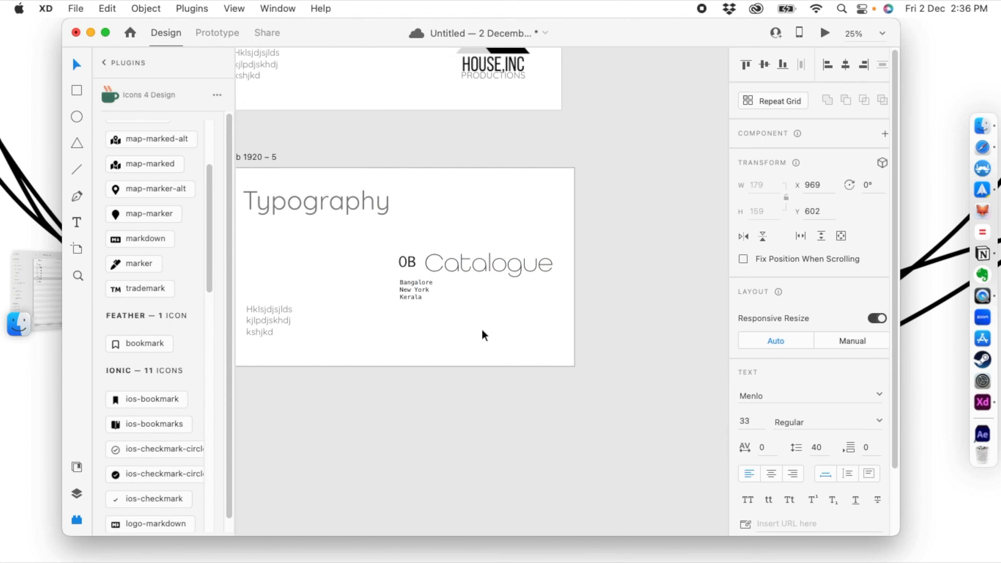
left_click(437, 315)
left_click_drag(458, 353, 483, 397)
left_click(482, 331)
left_click_drag(482, 330, 451, 307)
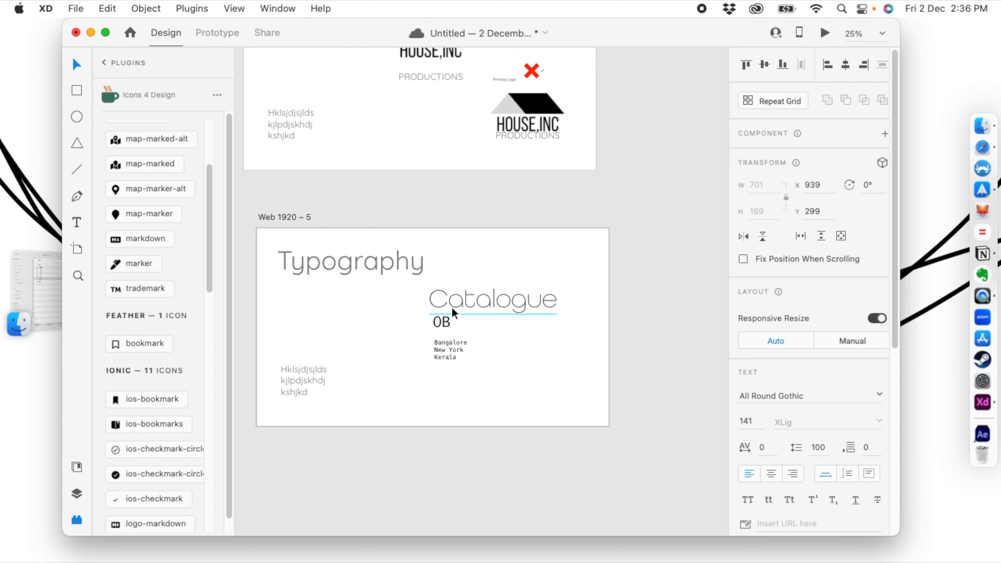
left_click(455, 356)
left_click_drag(454, 356, 453, 388)
Replace the "Catalogue" text with "All Round Gothic" and shift it left to fit inside the artboard.
left_click(455, 303)
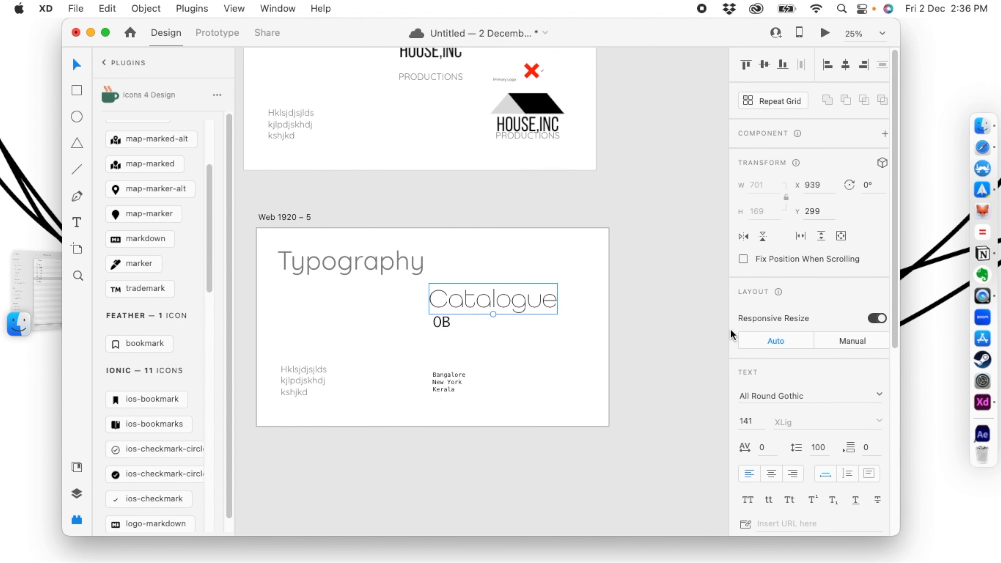
double_click(507, 302)
type("All E")
key("BackSpace")
type("Round Gothic")
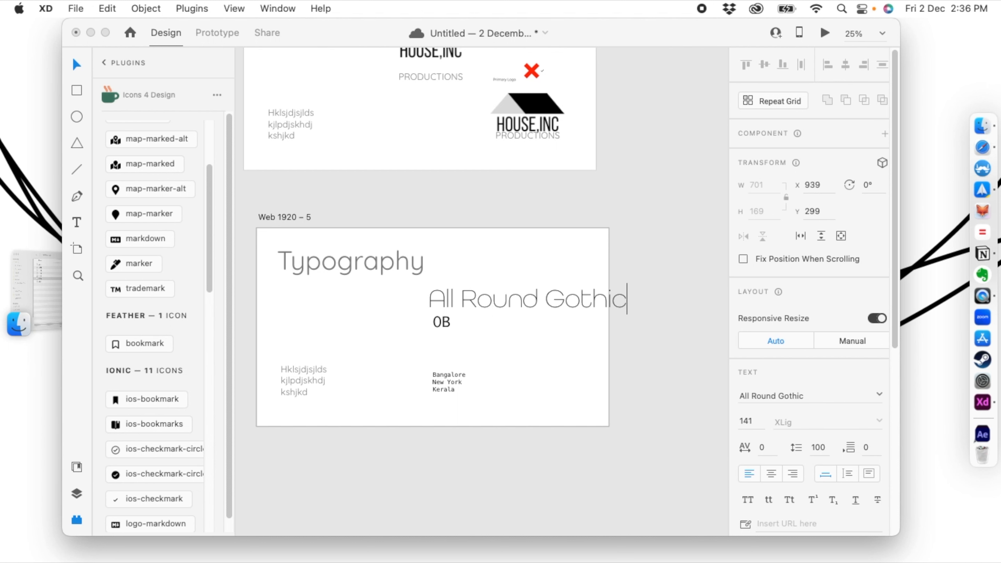
key("Escape")
left_click_drag(425, 297, 395, 298)
Move the "0B" text under the start of "All Round Gothic" and replace it with "Apple Symbols".
left_click(448, 322)
left_click_drag(449, 321, 423, 329)
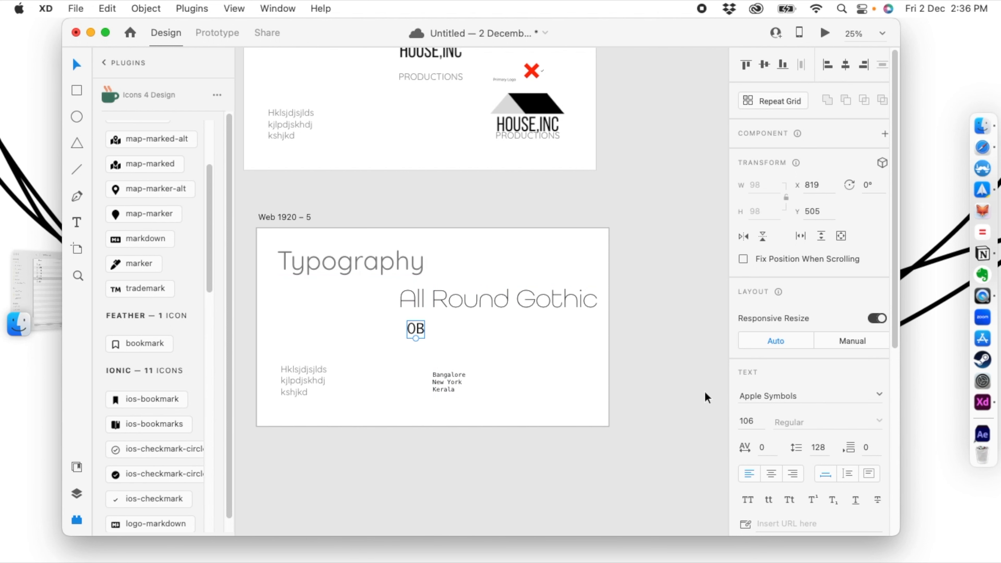
double_click(415, 331)
type("Ao")
type("ple Symbols")
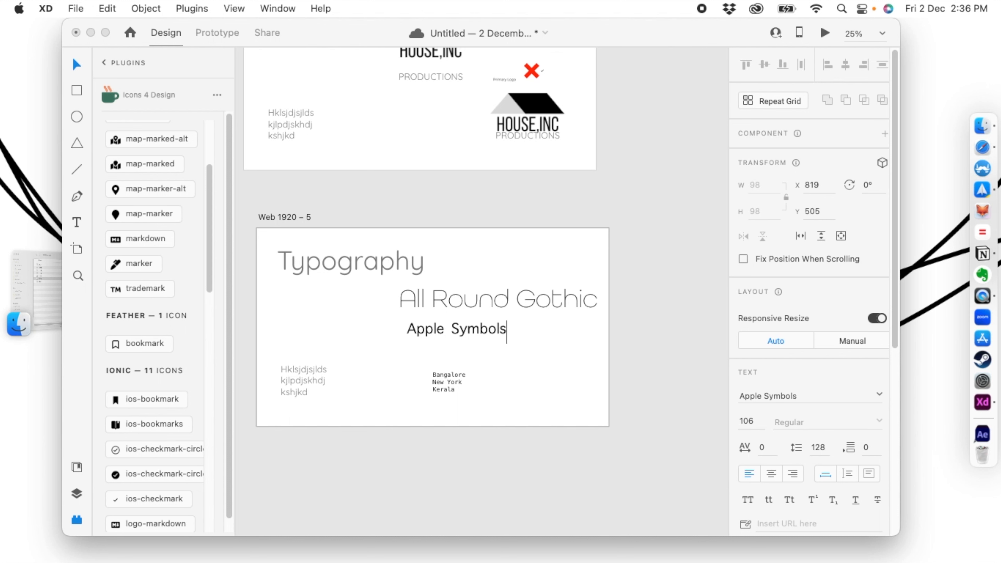
left_click(513, 402)
Replace the city list with "Menlo" and move it down in line with the left edge of "Apple Symbols".
left_click(453, 386)
double_click(454, 386)
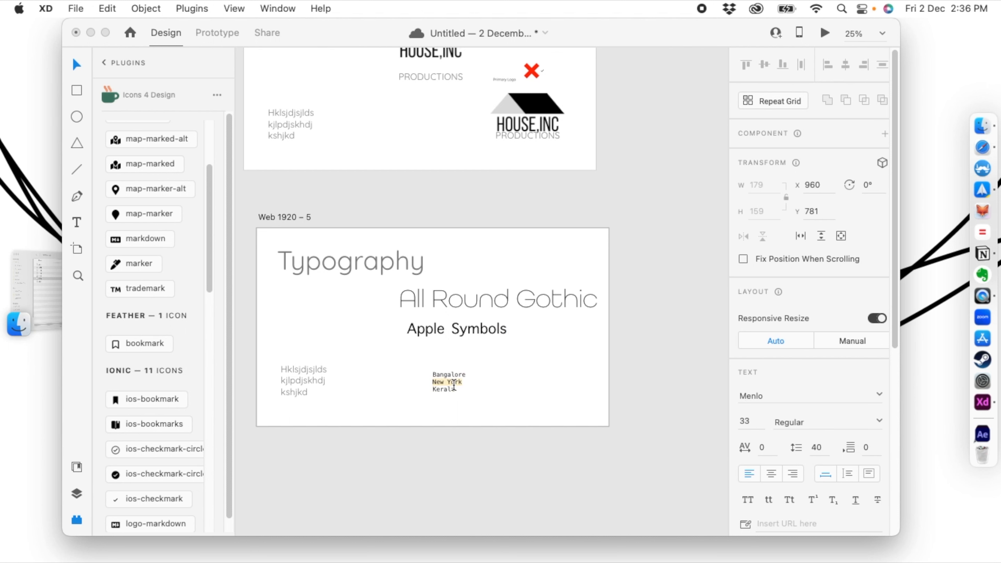
type("MeKerala")
key("cmd+a")
type("Menlo")
key("Escape")
left_click_drag(443, 372, 419, 396)
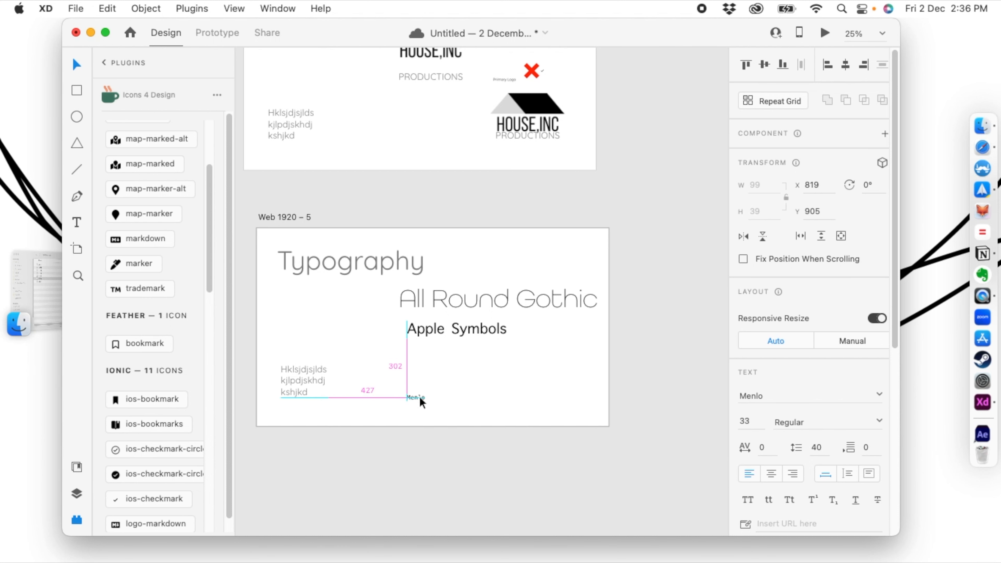
Space the three font names apart vertically, align their left edges and shift them left together.
left_click_drag(433, 323, 434, 352)
left_click_drag(468, 300, 475, 314)
left_click(444, 394)
left_click_drag(384, 303, 474, 419)
left_click_drag(469, 318, 447, 319)
left_click(476, 466)
Add the text "Primary Typeface" above "All Round Gothic".
left_click(77, 223)
left_click(392, 287)
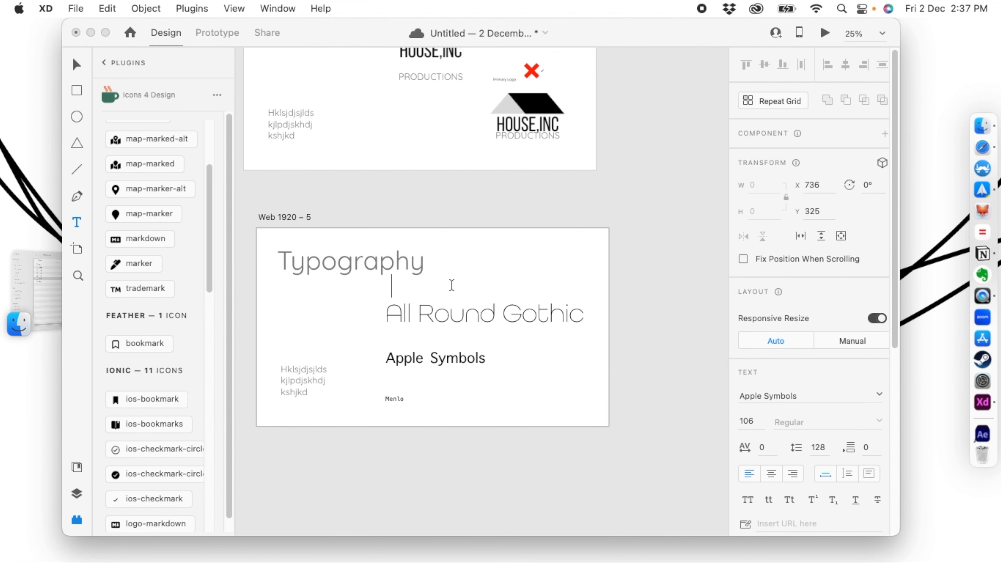
type("Prim")
key("BackSpace")
key("BackSpace")
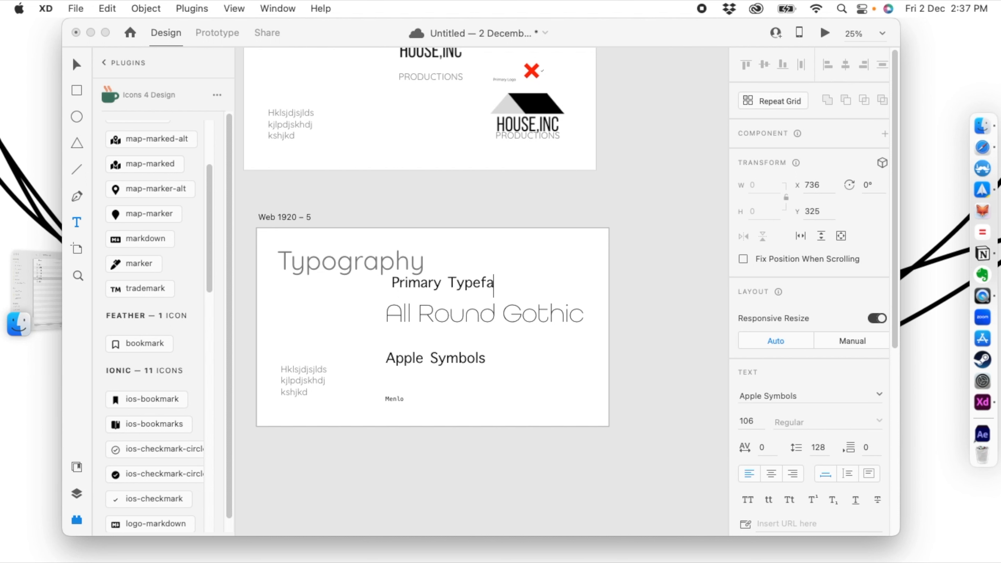
key("Escape")
Reduce the "Primary Typeface" label to size 48 and align it directly above the start of "All Round Gothic".
left_click_drag(451, 297, 452, 281)
key("Escape")
left_click_drag(470, 280, 430, 294)
key("super+equal")
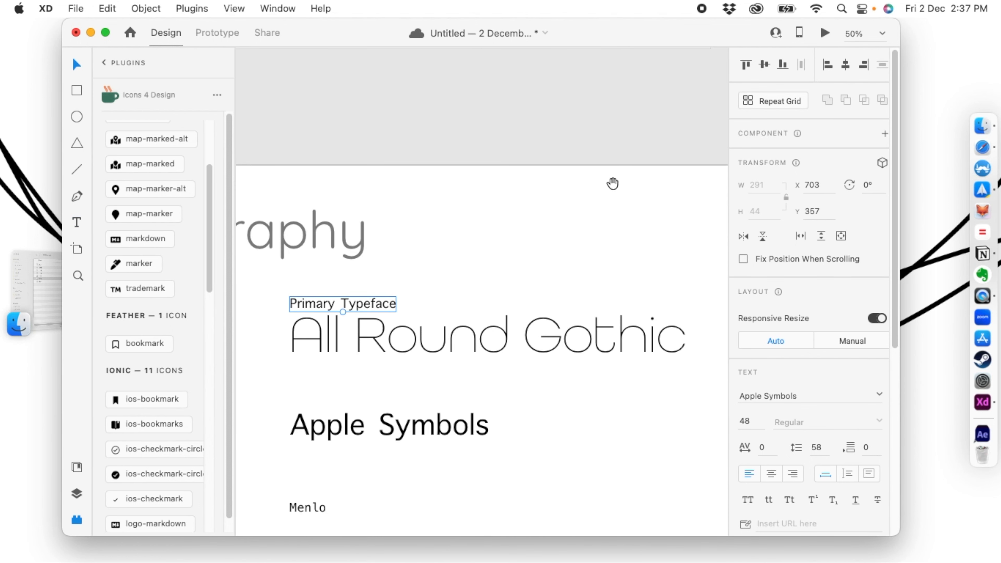
Duplicate the "Primary Typeface" label above "Apple Symbols" and change the copy to "Secondary Typeface".
scroll(614, 162, "down", 5)
left_click_drag(408, 182, 407, 279)
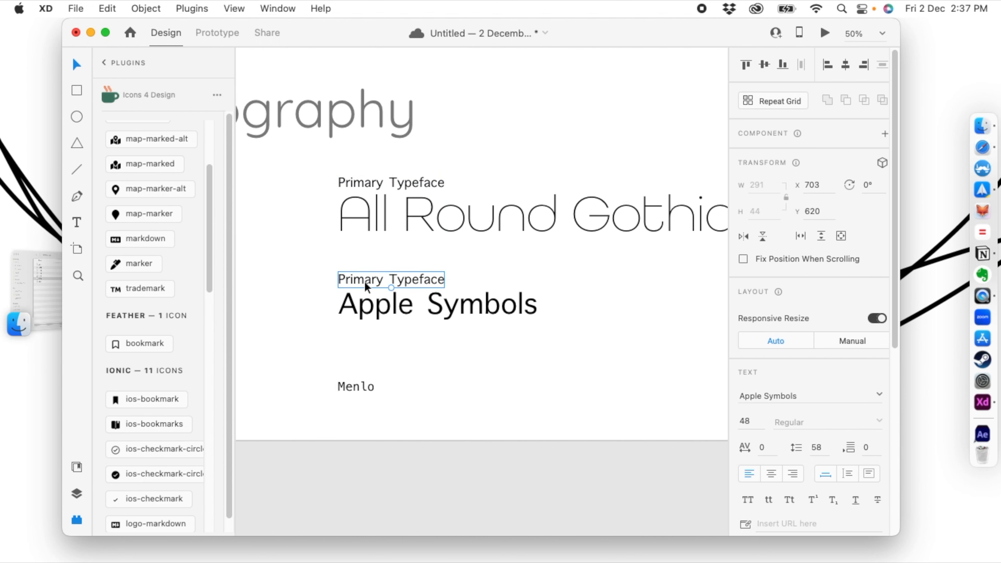
double_click(366, 287)
double_click(365, 287)
type("Secondary")
key("Escape")
Duplicate the "Secondary Typeface" label above "Menlo", change the copy to "Body Typeface" and align it with the font name's left edge.
left_click_drag(398, 274, 389, 373)
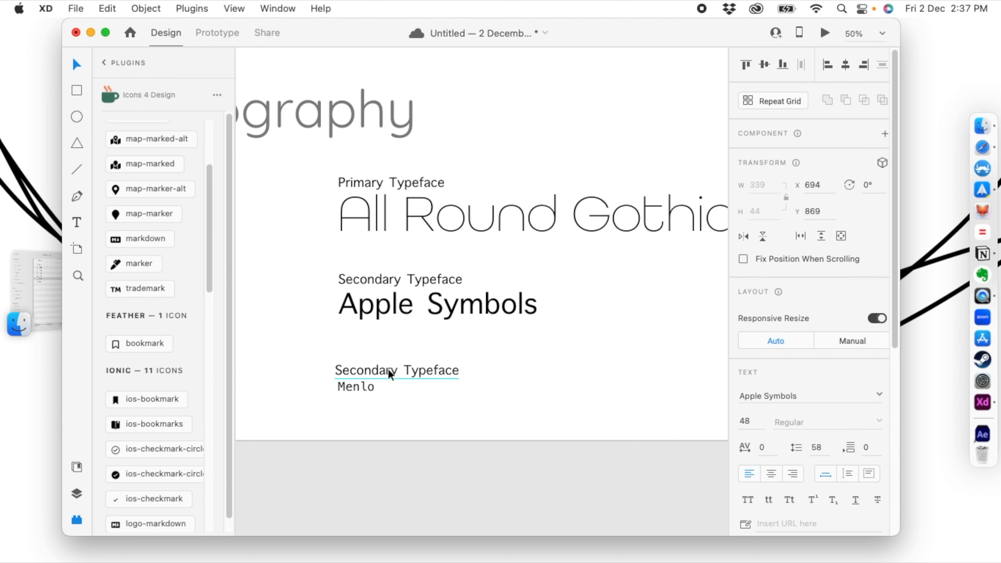
double_click(382, 371)
type("B")
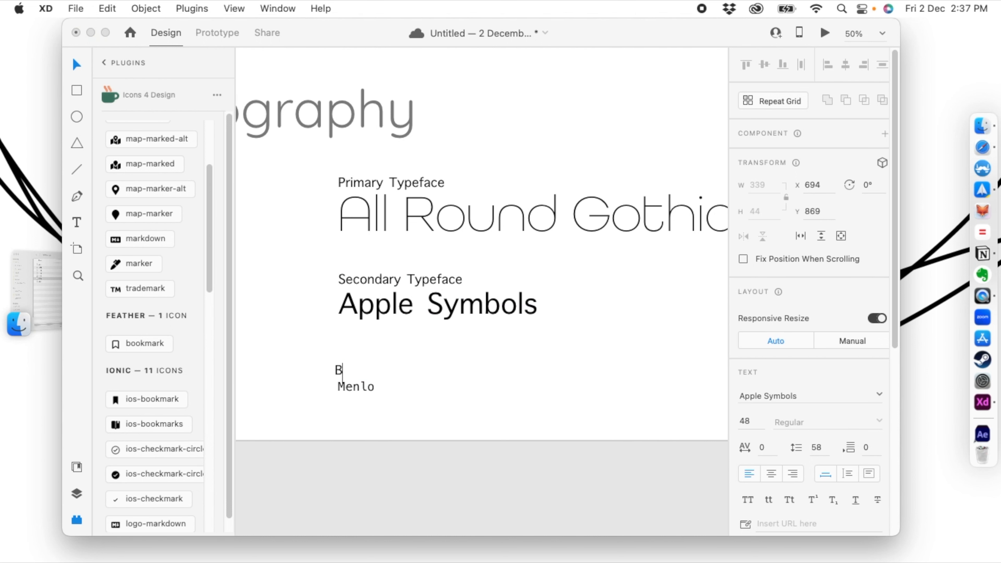
type("ody Typeface")
key("Escape")
mouse_move(377, 371)
left_mouse_down()
mouse_move(400, 377)
mouse_move(380, 371)
left_mouse_up()
left_click(475, 431)
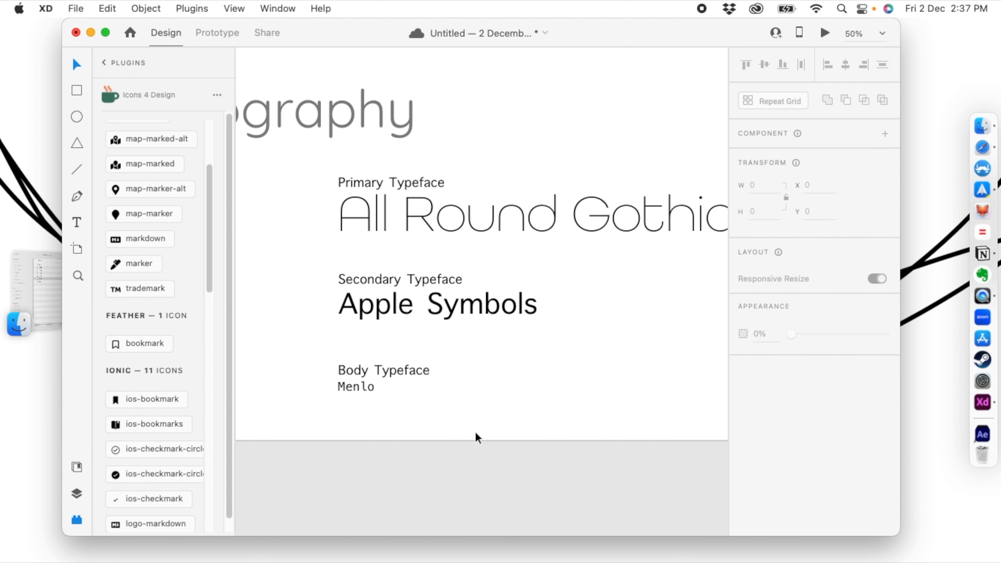
Duplicate the Typography artboard and place the copy directly below the original, aligned with its left edge.
key("super+minus")
key("super+minus")
scroll(475, 431, "up", 10)
scroll(475, 431, "left", 5)
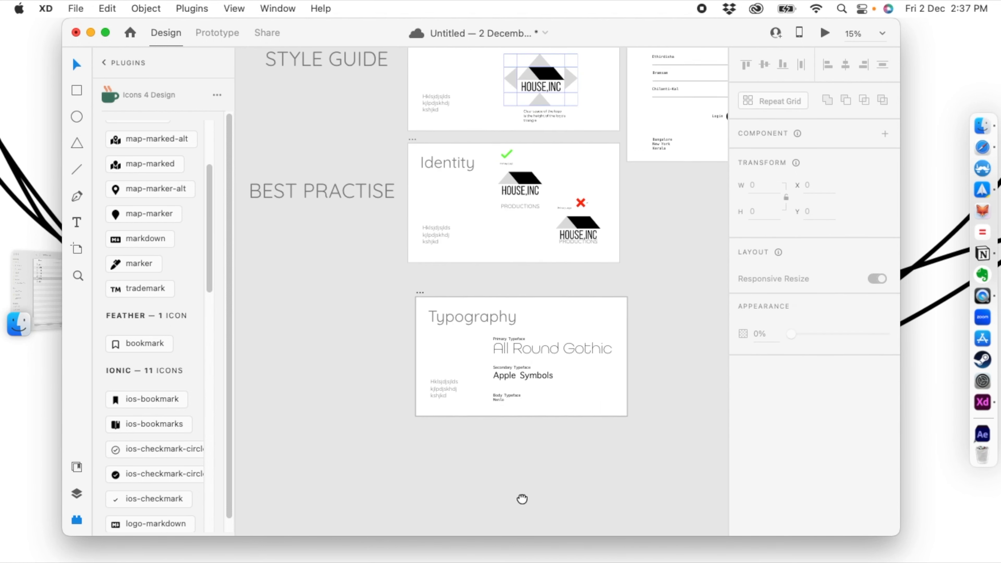
scroll(371, 353, "down", 8)
scroll(383, 207, "right", 2)
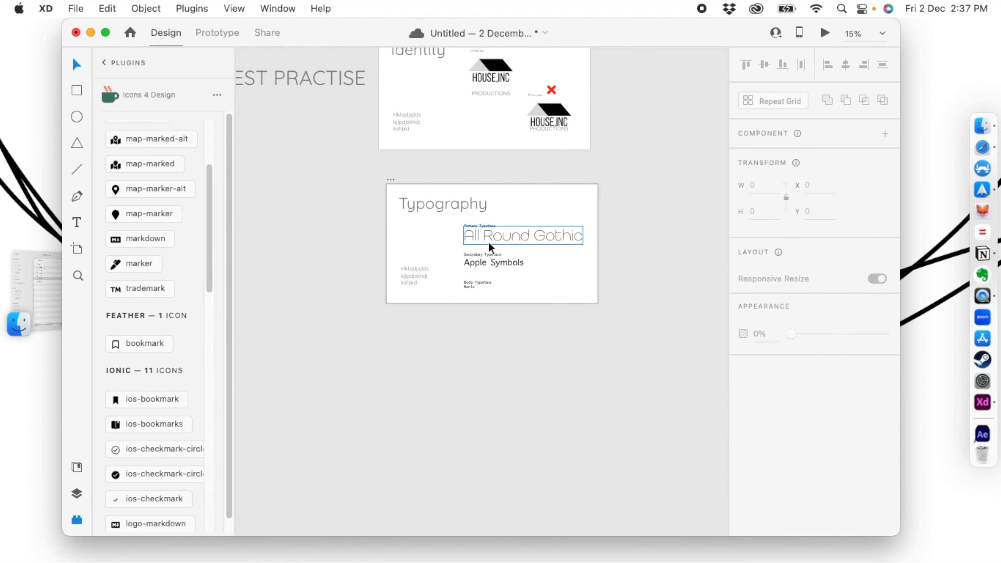
scroll(495, 280, "up", 7)
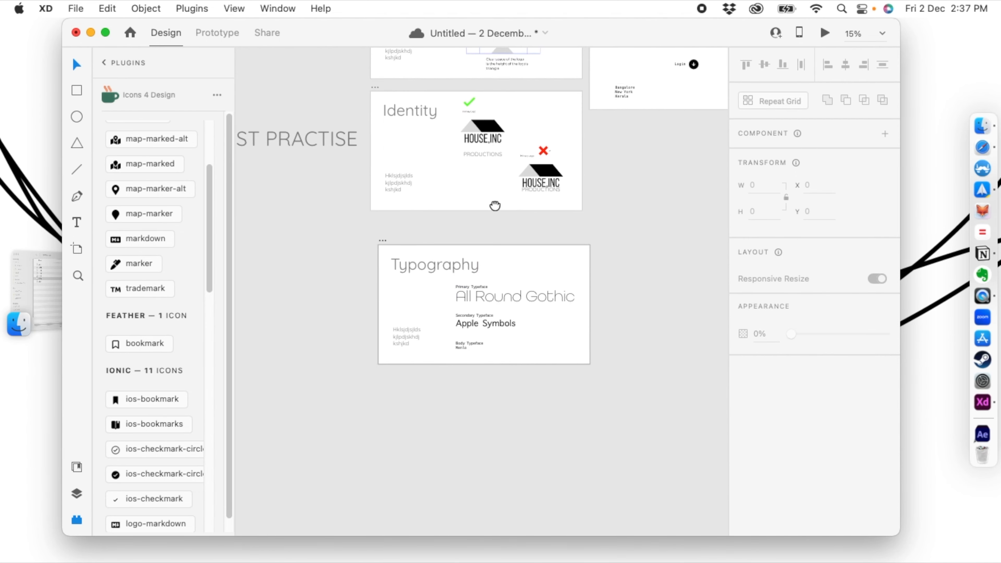
scroll(431, 362, "down", 6)
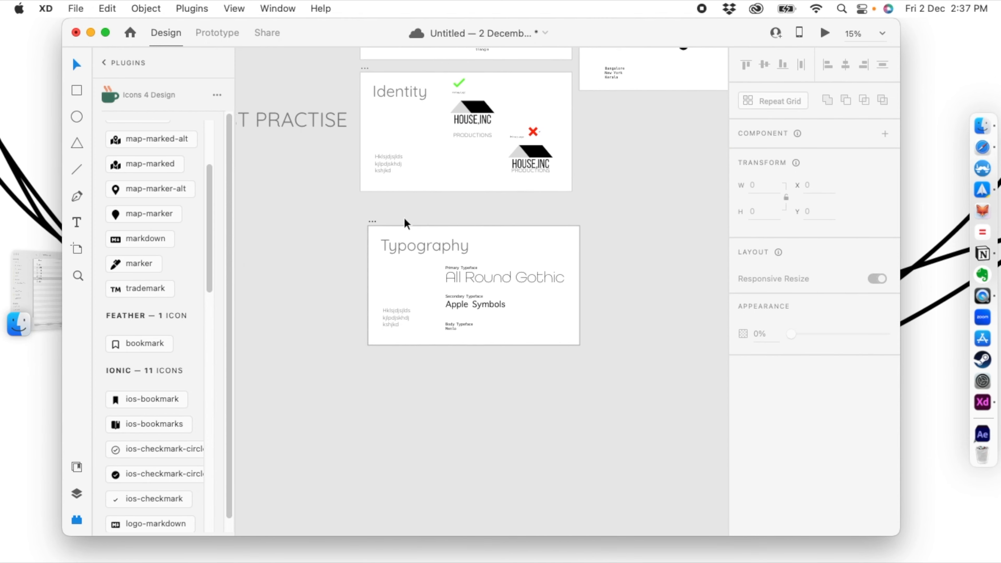
left_click(377, 221)
key("super+d")
left_click_drag(382, 231, 276, 393)
scroll(367, 360, "left", 5)
scroll(367, 360, "down", 3)
left_click_drag(456, 297, 348, 286)
left_click(306, 300)
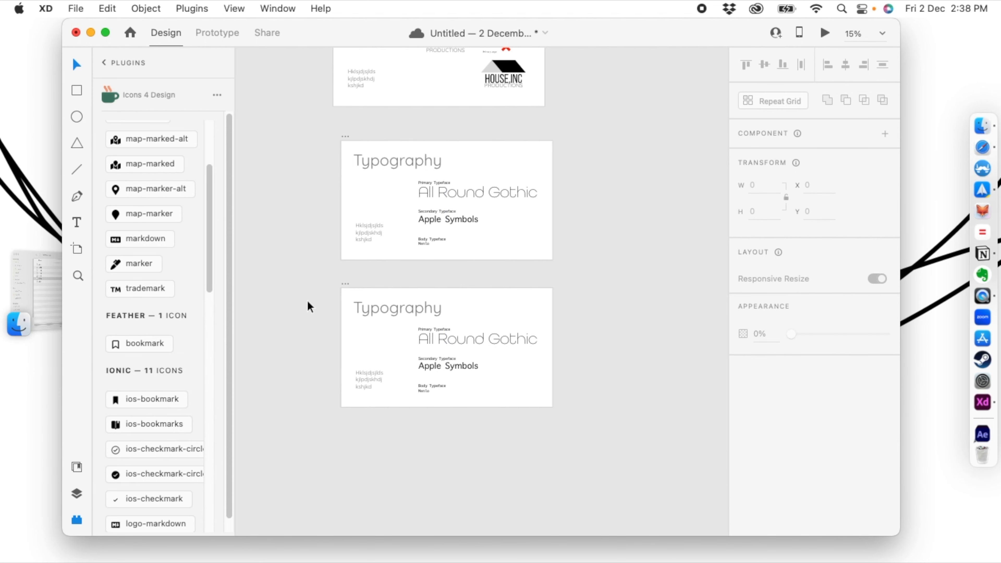
Replace "All Round Gothic" on the duplicated Typography page with "H1,Slogans".
key("super+plus")
key("super+plus")
left_click_drag(359, 296, 394, 151)
left_click(420, 247)
double_click(422, 248)
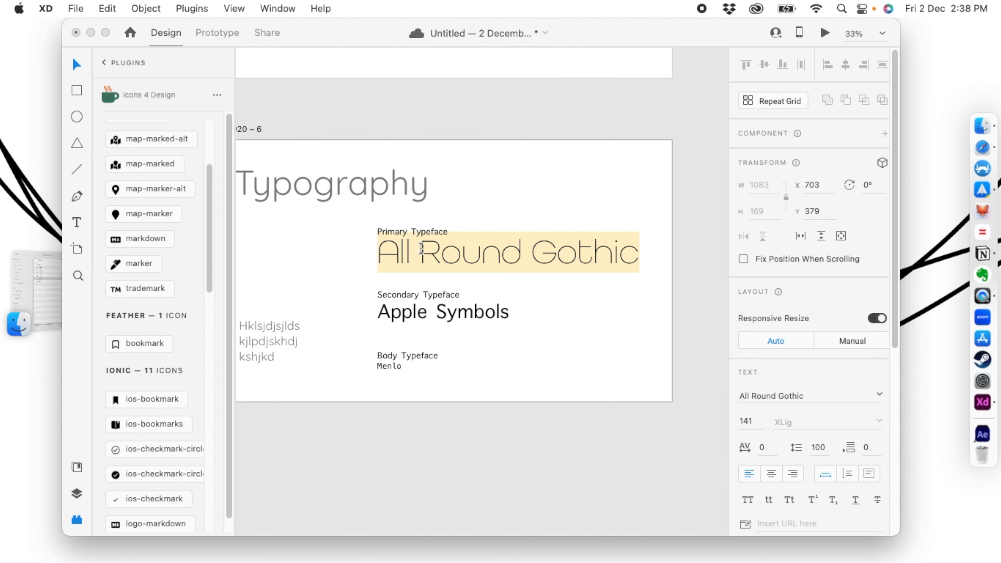
type("h1,")
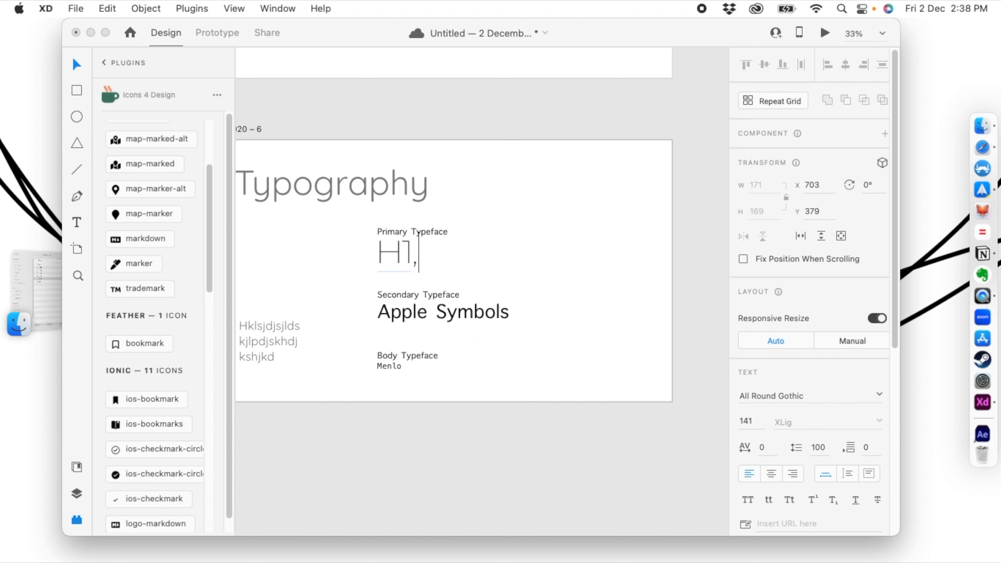
type("Slogans")
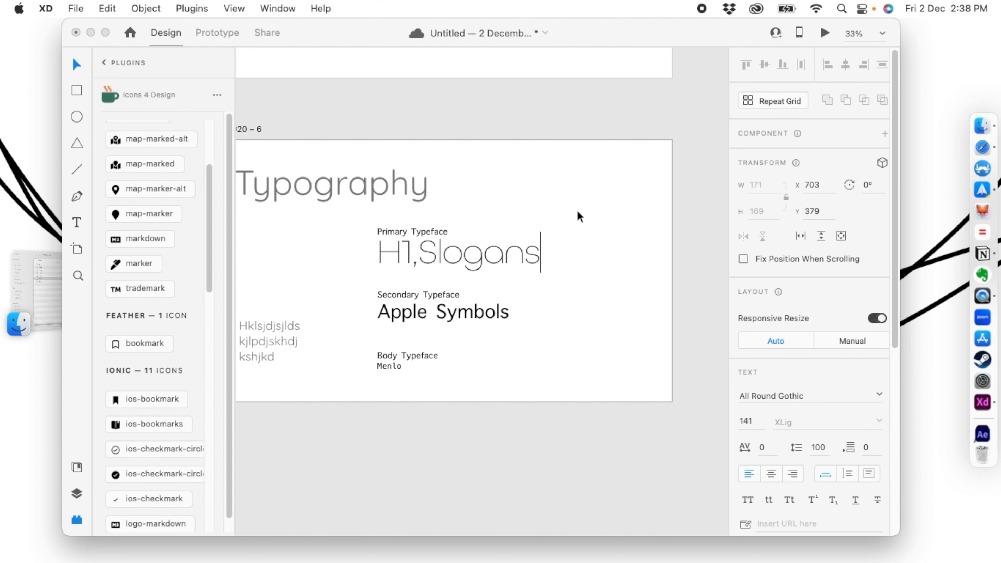
key("Escape")
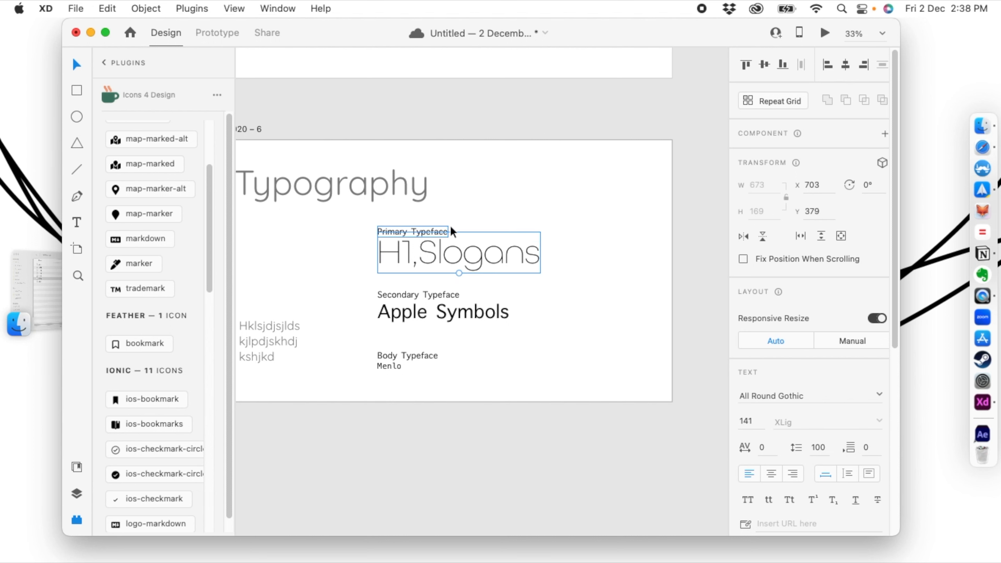
Replace "Apple Symbols" under "Secondary Typeface" on the duplicated page with "Subheadings".
double_click(403, 313)
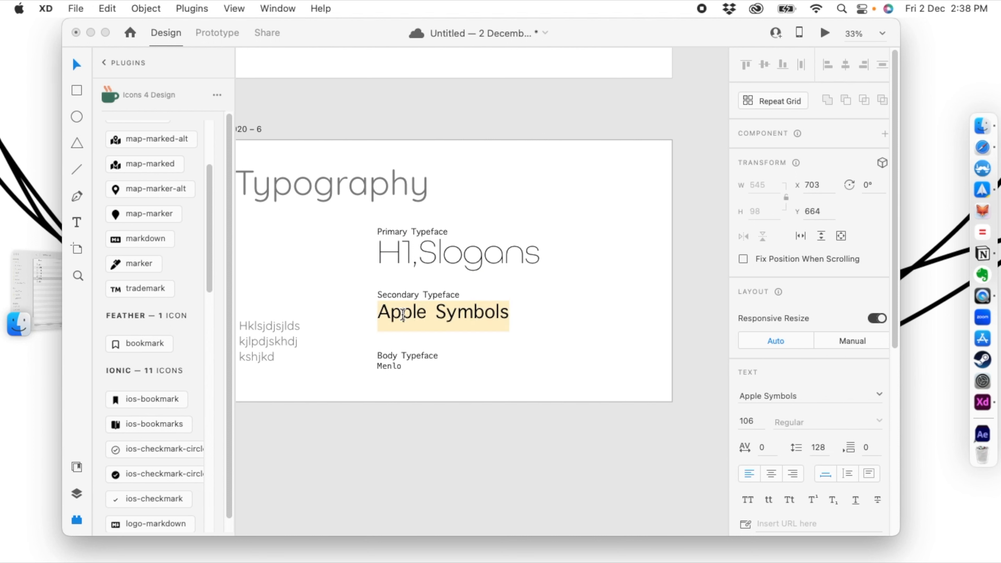
type("Sube")
type("eadings,")
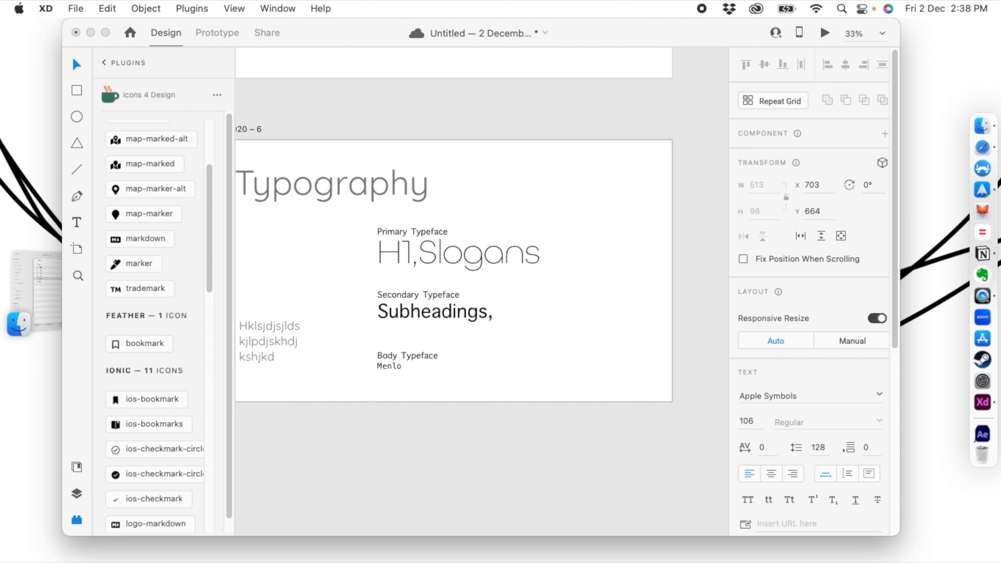
key("BackSpace")
key("BackSpace")
type(", T")
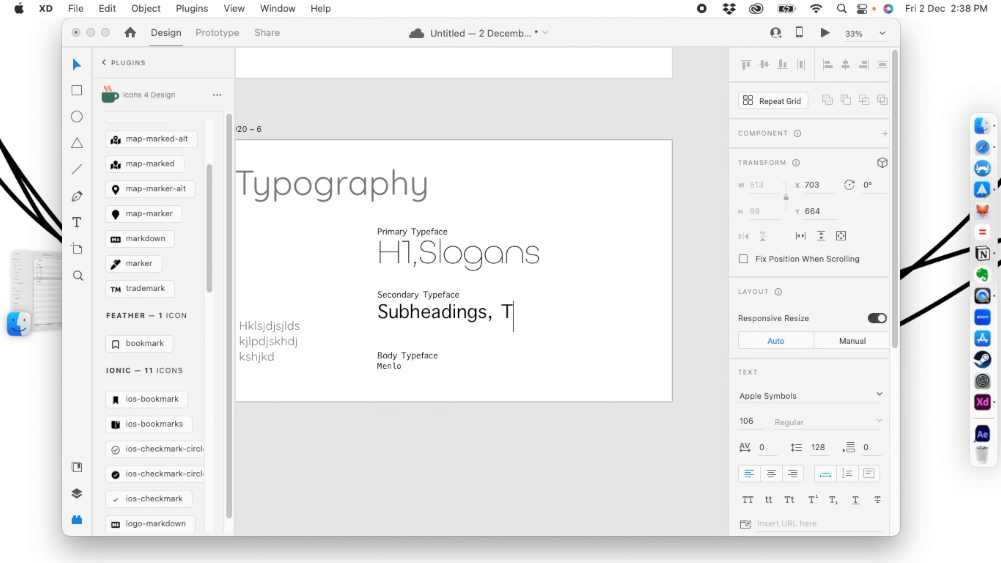
type("ext on Picture")
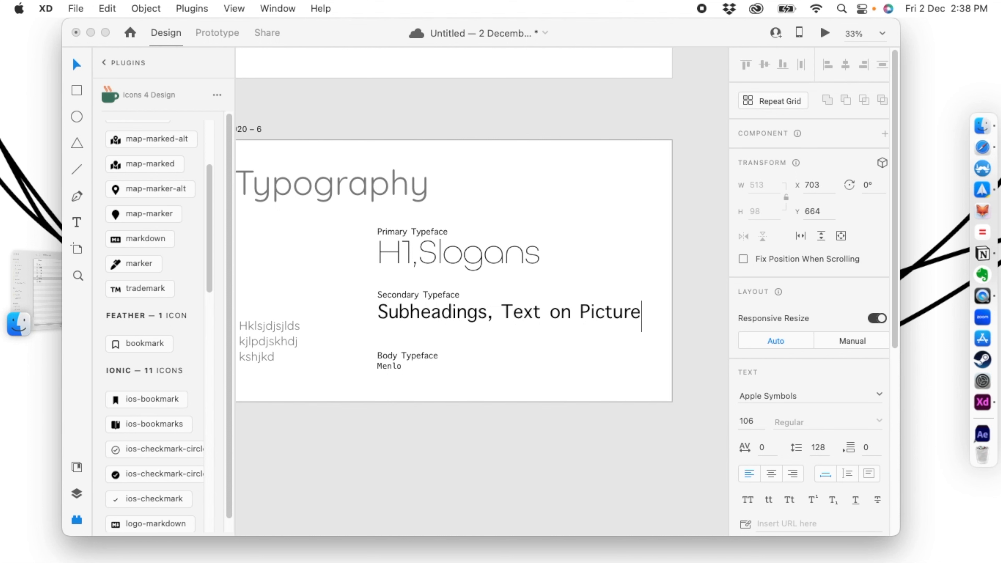
key("BackSpace")
key("BackSpace")
key("BackSpace")
key("BackSpace")
key("BackSpace")
key("BackSpace")
key("BackSpace")
key("BackSpace")
key("BackSpace")
key("BackSpace")
key("BackSpace")
key("BackSpace")
key("BackSpace")
key("BackSpace")
key("BackSpace")
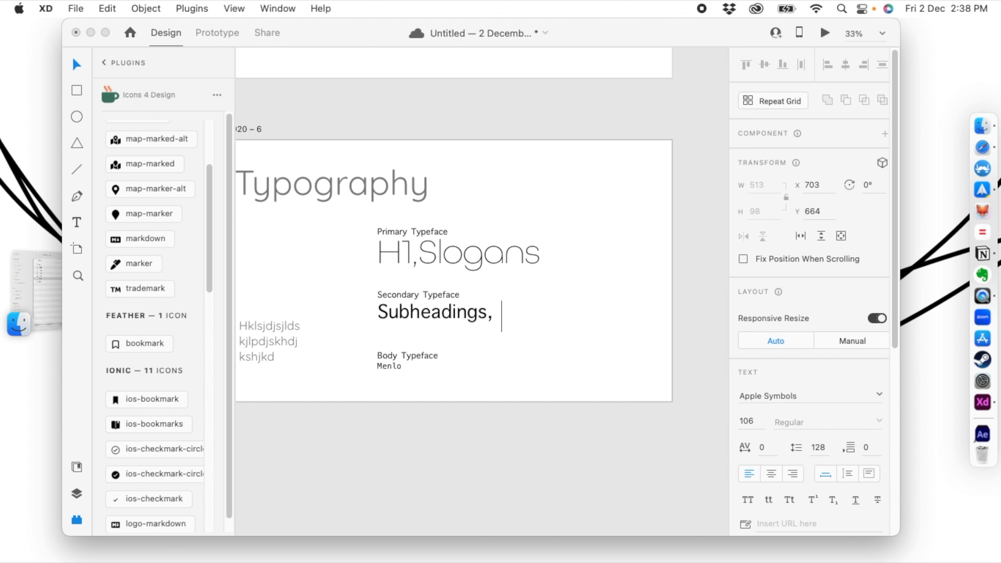
key("Escape")
Replace "Menlo" under "Body Typeface" with "Body text, buttons" and lower the line slightly from its label.
left_click(391, 367)
double_click(393, 367)
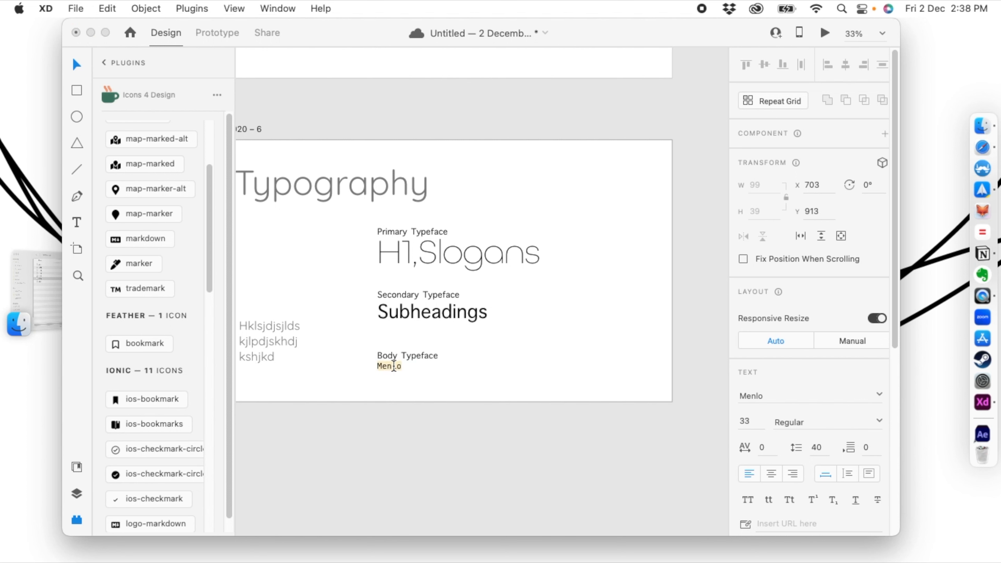
type("Body text, buttons,")
key("BackSpace")
type(",")
key("Escape")
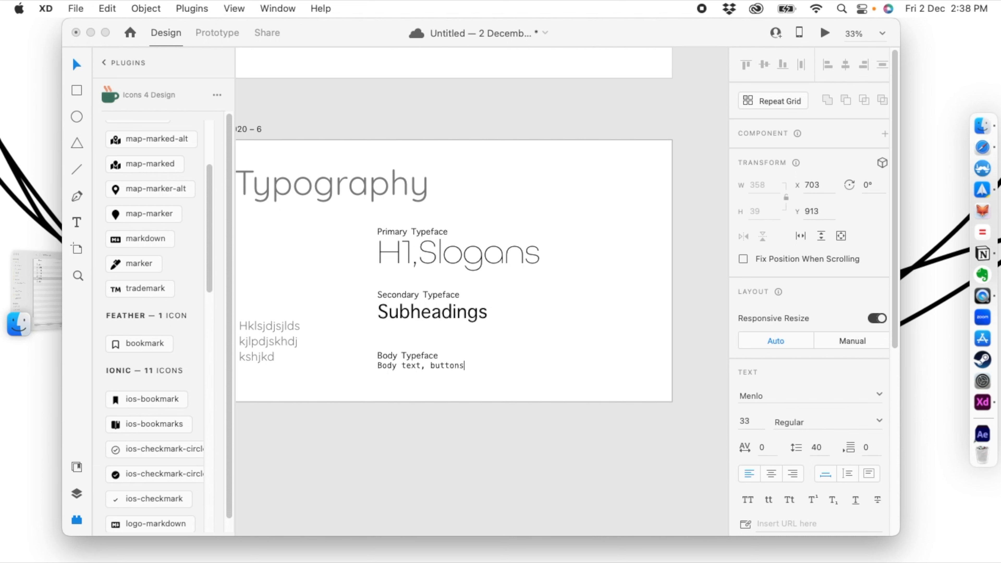
left_click(413, 385)
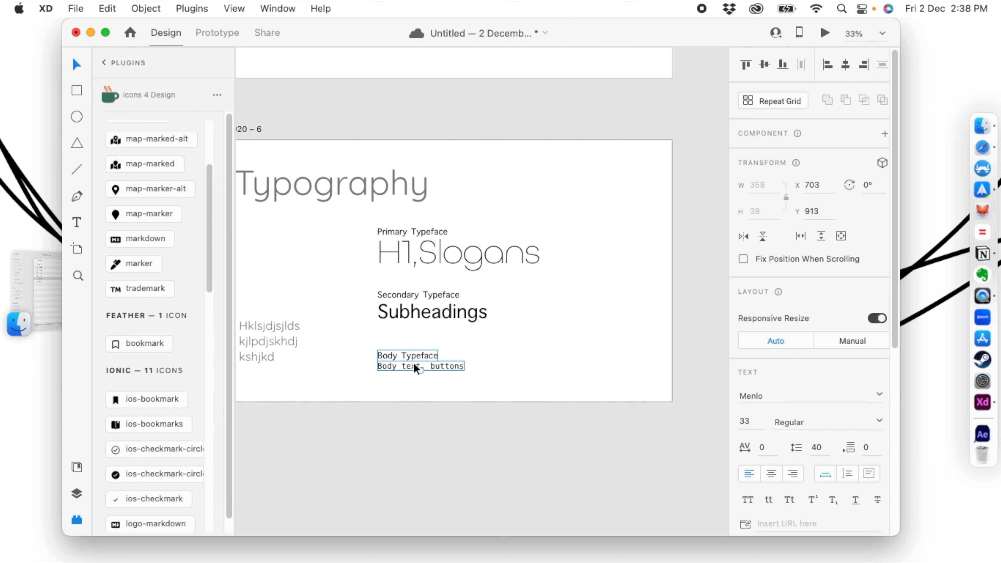
left_click(423, 314)
left_click(408, 420)
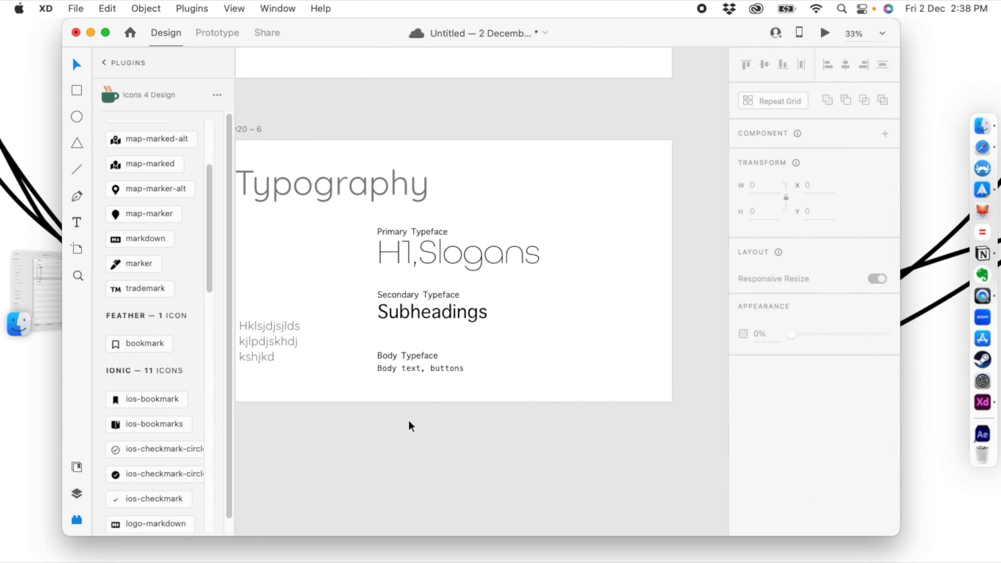
Duplicate the typeface usage artboard and place the copy directly below it, aligned with its left edge.
key("super+minus")
scroll(409, 420, "up", 5)
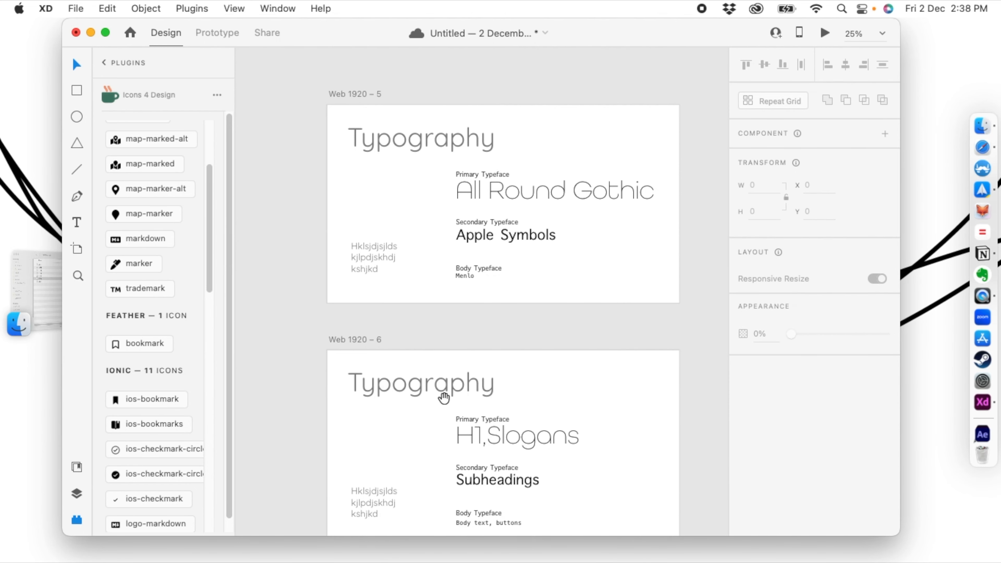
scroll(544, 340, "down", 5)
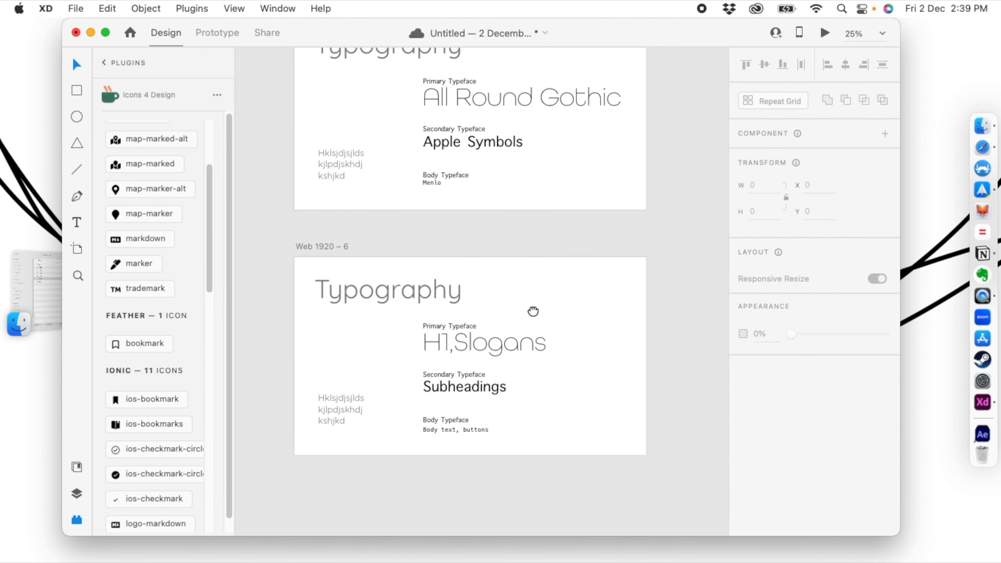
scroll(534, 316, "down", 3)
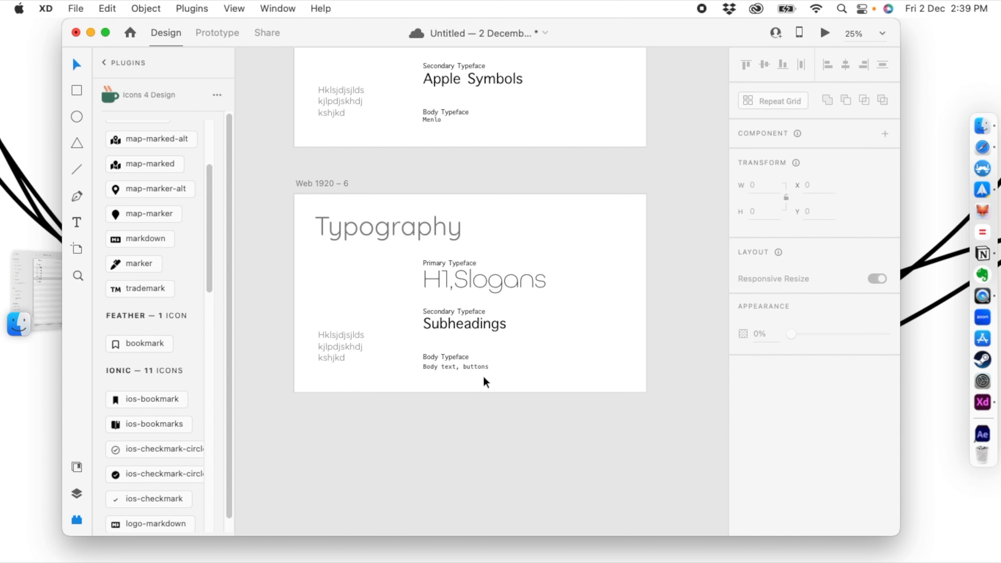
left_click(314, 182)
key("super+d")
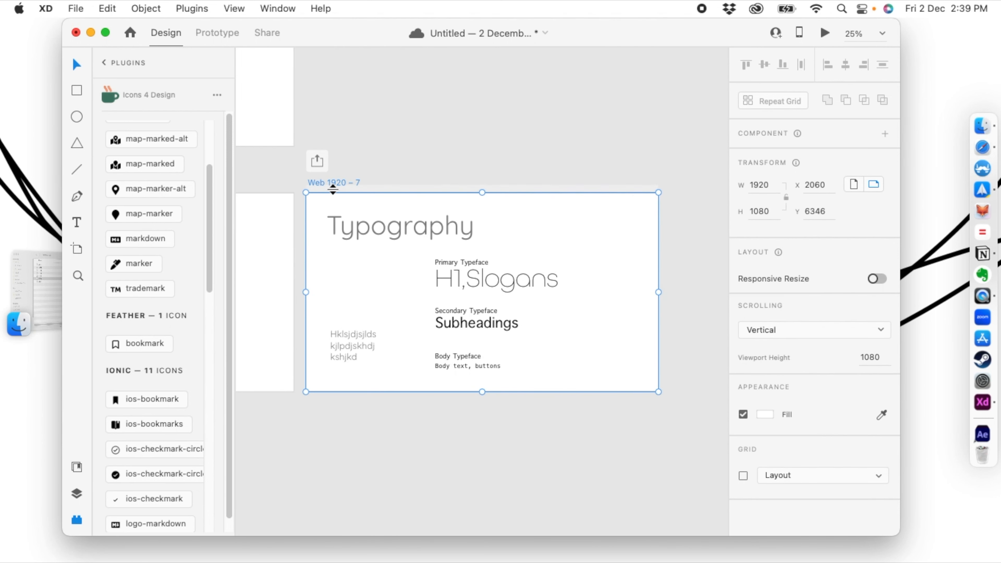
left_click_drag(332, 184, 296, 423)
left_click_drag(306, 395, 316, 219)
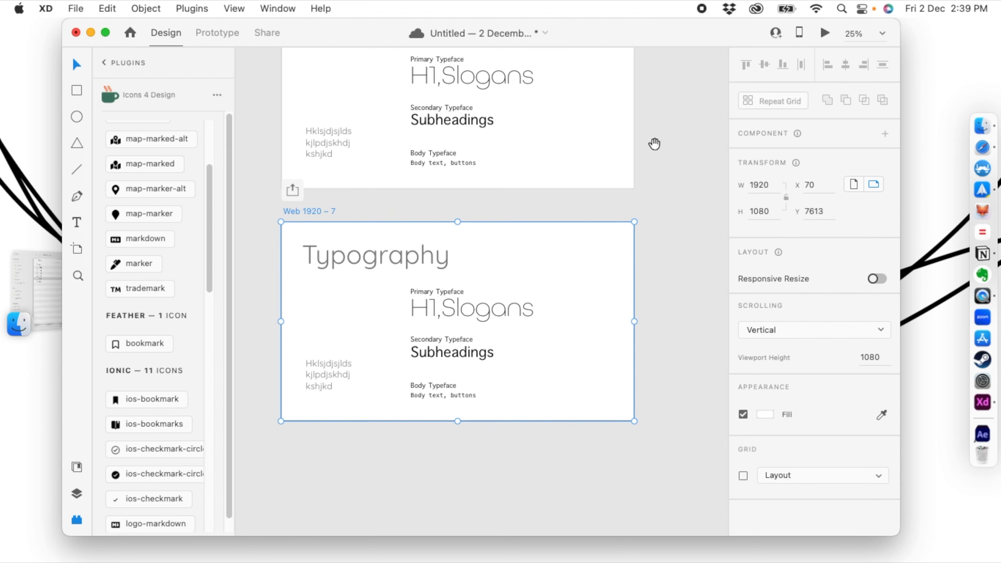
Copy the red Catalogue banner from the website mockup together with its title and "Login to see" text.
left_click_drag(654, 143, 423, 343)
scroll(423, 343, "up", 15)
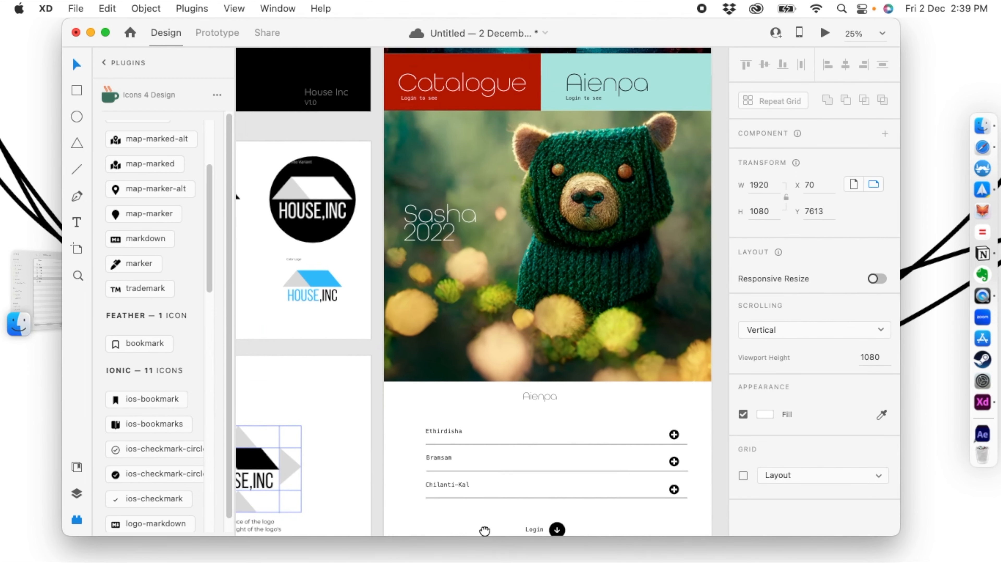
scroll(461, 470, "down", 5)
scroll(434, 441, "up", 5)
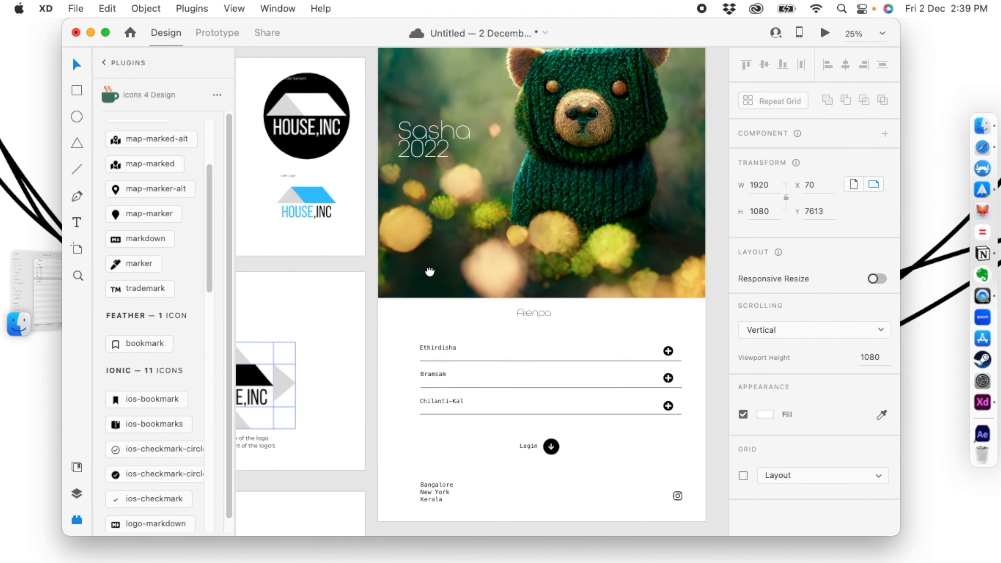
scroll(427, 435, "up", 3)
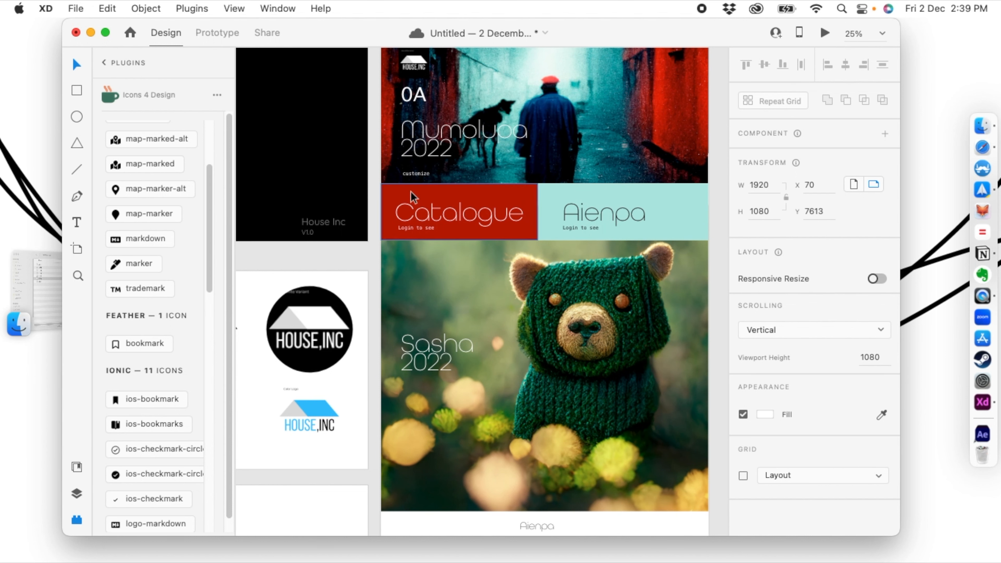
left_click(411, 220)
left_click(411, 220, "shift")
left_click(409, 229, "shift")
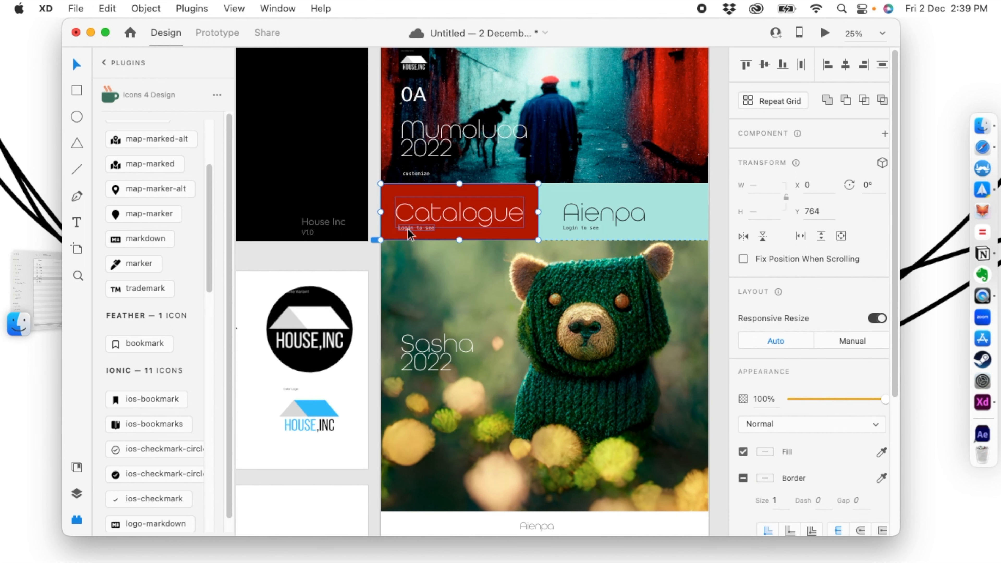
Replace all the typeface labels and samples on the newest Typography page with the copied Catalogue banner, placed beneath the heading's right end.
scroll(351, 447, "down", 10)
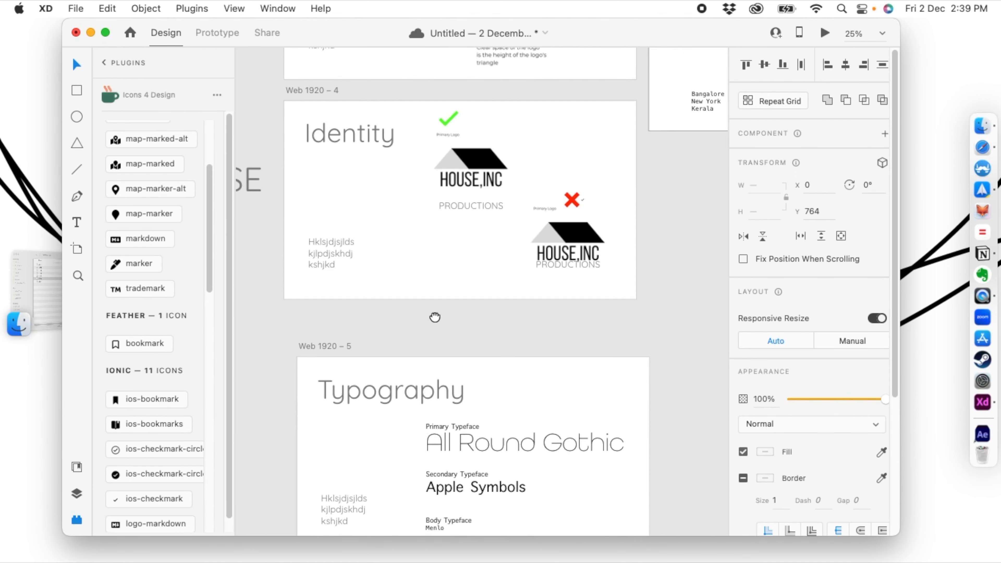
left_click_drag(422, 376, 382, 101)
mouse_move(420, 252)
left_mouse_down()
mouse_move(452, 362)
mouse_move(463, 458)
mouse_move(424, 265)
left_mouse_up()
left_click_drag(599, 261, 445, 398)
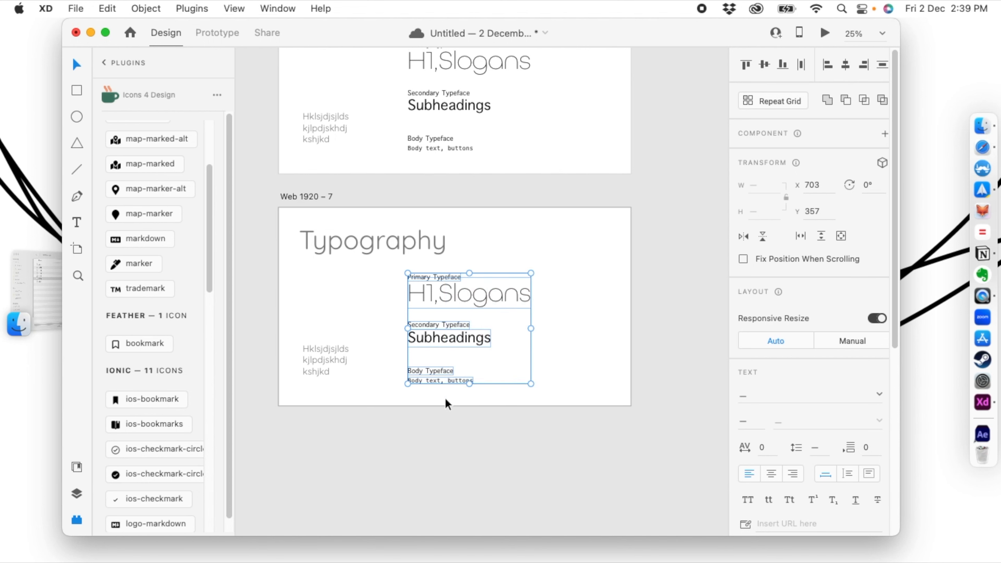
key("Delete")
key("super+v")
left_click_drag(394, 361, 556, 281)
left_click(453, 386)
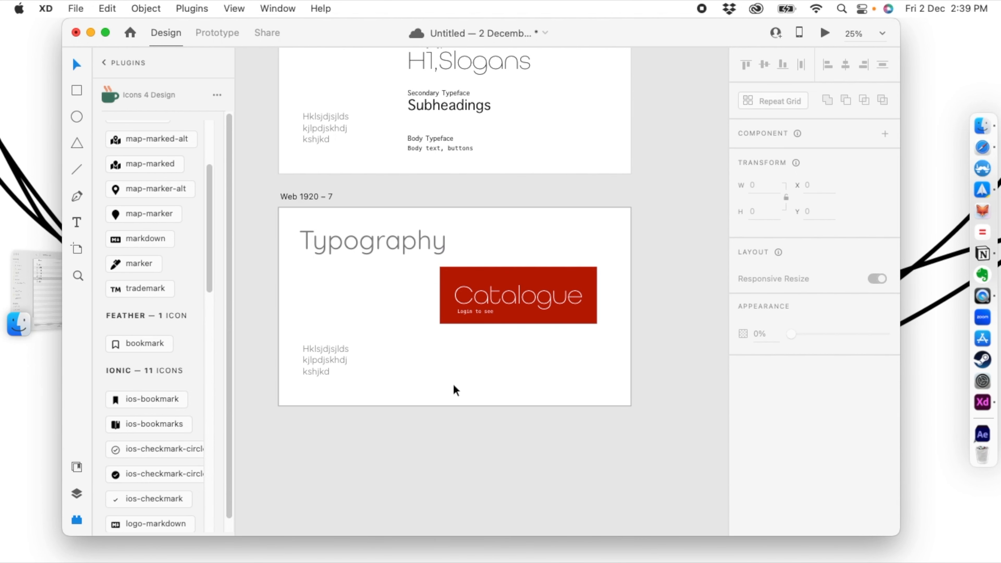
Duplicate the Catalogue banner with its texts and place the copy directly below the first one.
left_click_drag(441, 347, 579, 259)
left_click(595, 400)
left_click_drag(594, 388, 452, 367)
Set the lower banner's "Catalogue" title to the Menlo typeface and shift it slightly up within the banner.
double_click(486, 372)
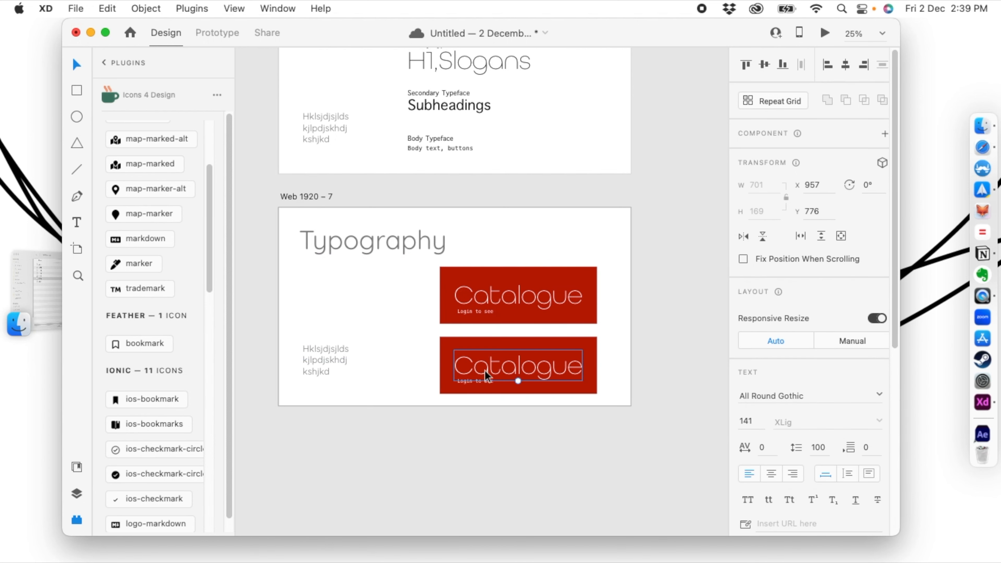
double_click(865, 394)
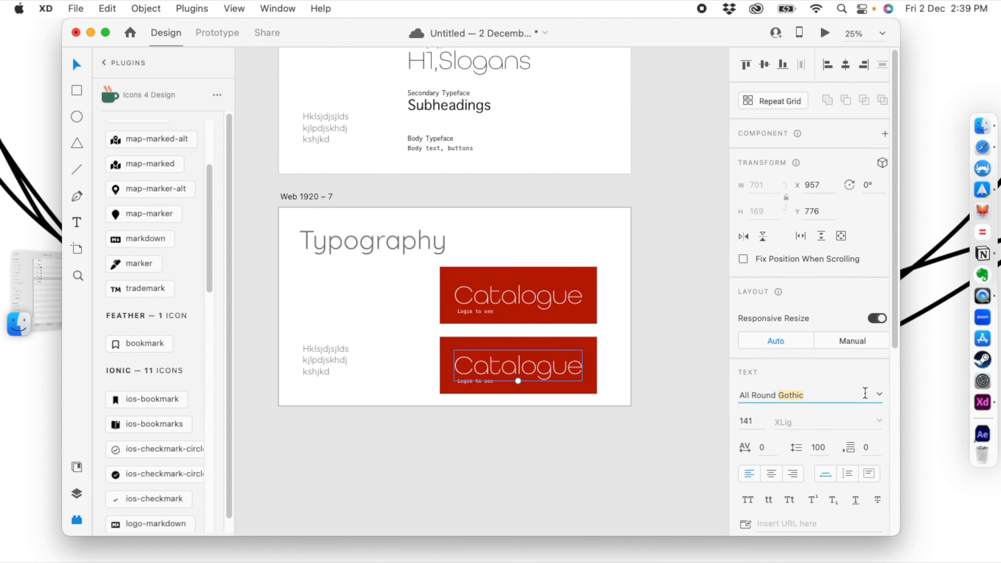
type("Menlo")
key("Return")
left_click(672, 505)
left_click_drag(488, 364, 485, 362)
left_click(454, 414)
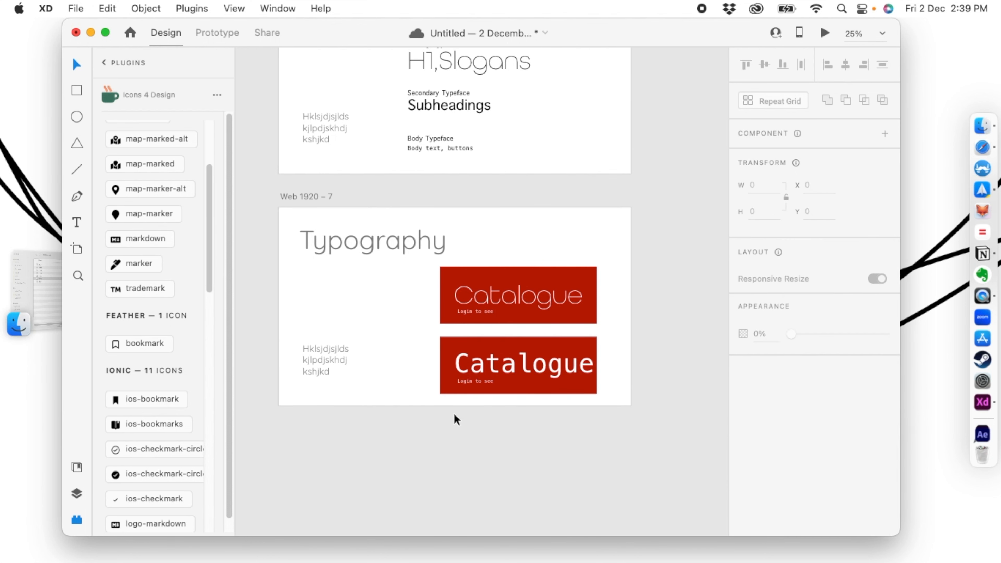
left_click(491, 358)
scroll(491, 359, "up", 5)
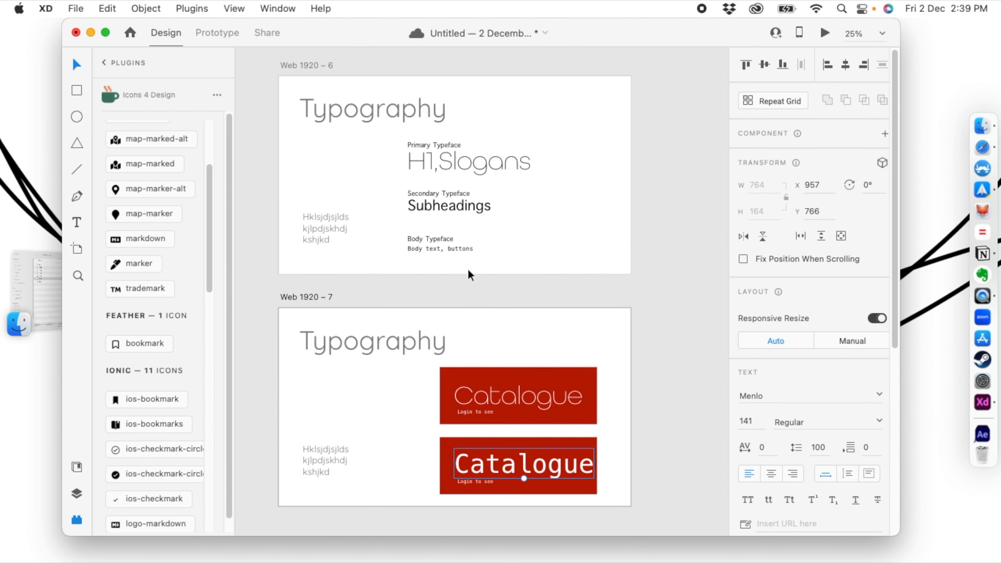
scroll(434, 511, "down", 1)
left_click(434, 510)
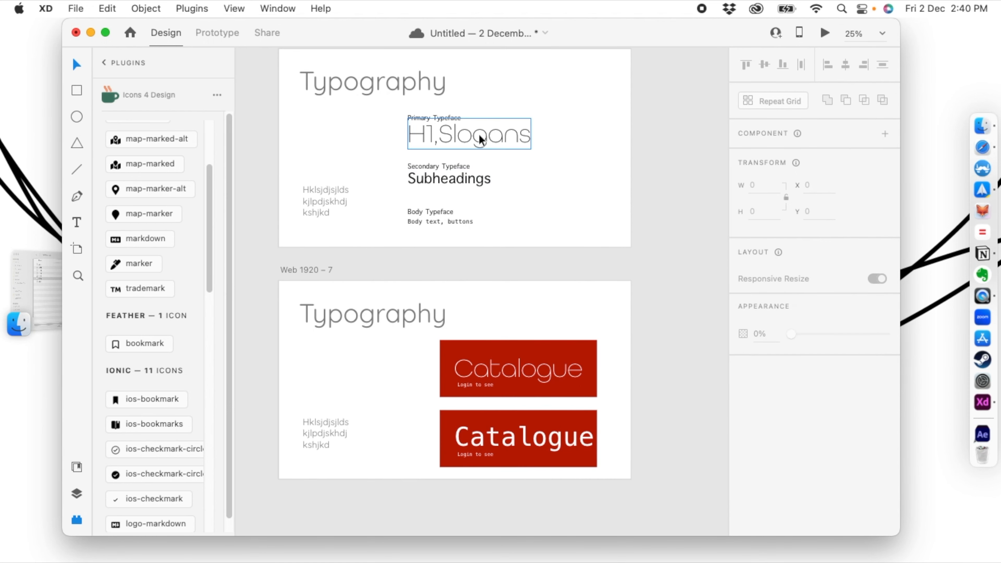
Set the "Login to see" text in the lower Catalogue banner to the Apple Symbols typeface.
left_click(492, 434)
left_click(636, 368)
left_click_drag(633, 356, 474, 450)
left_click(478, 452)
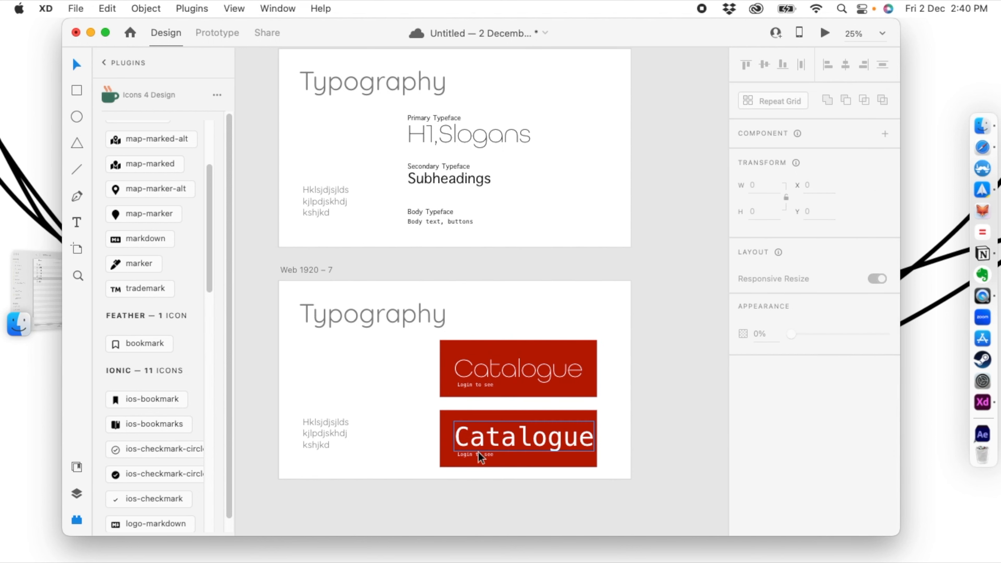
left_click(476, 455)
left_click(793, 396)
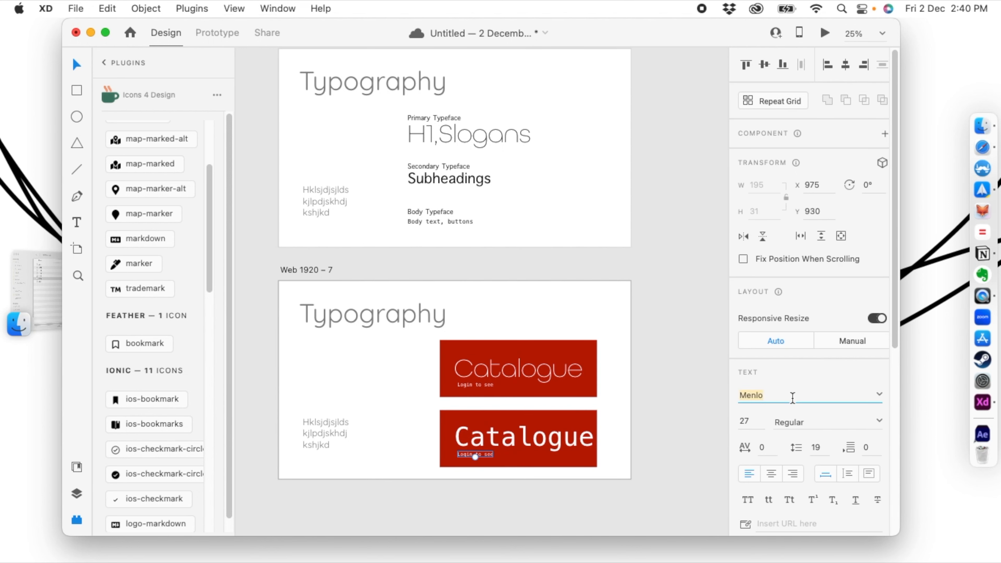
type("Apple S")
key("Return")
left_click(465, 497)
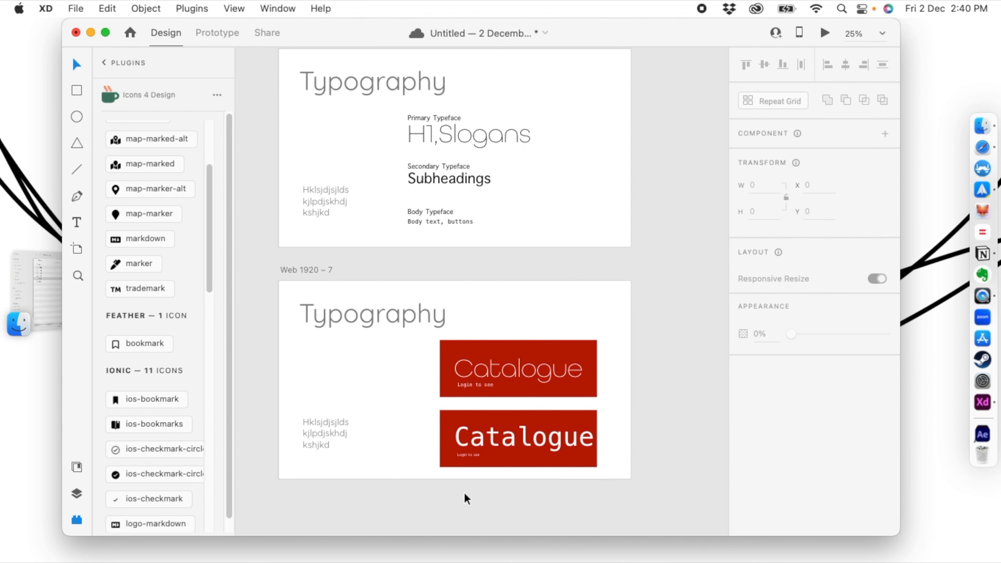
Copy the green check mark and red cross from the Identity best-practice page and paste them onto the Typography page with the Catalogue banners.
scroll(469, 481, "up", 10)
scroll(474, 459, "up", 3)
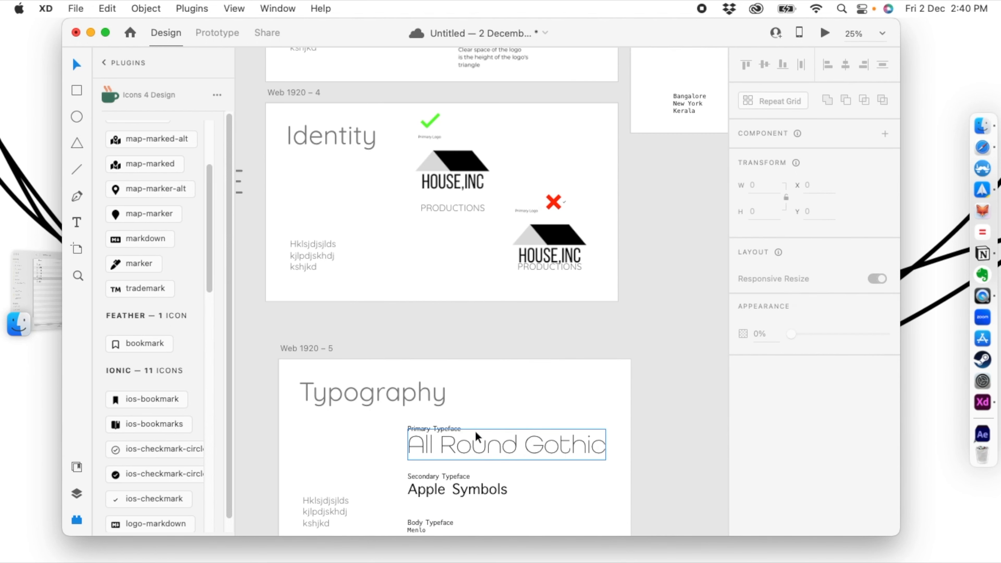
left_click(440, 120)
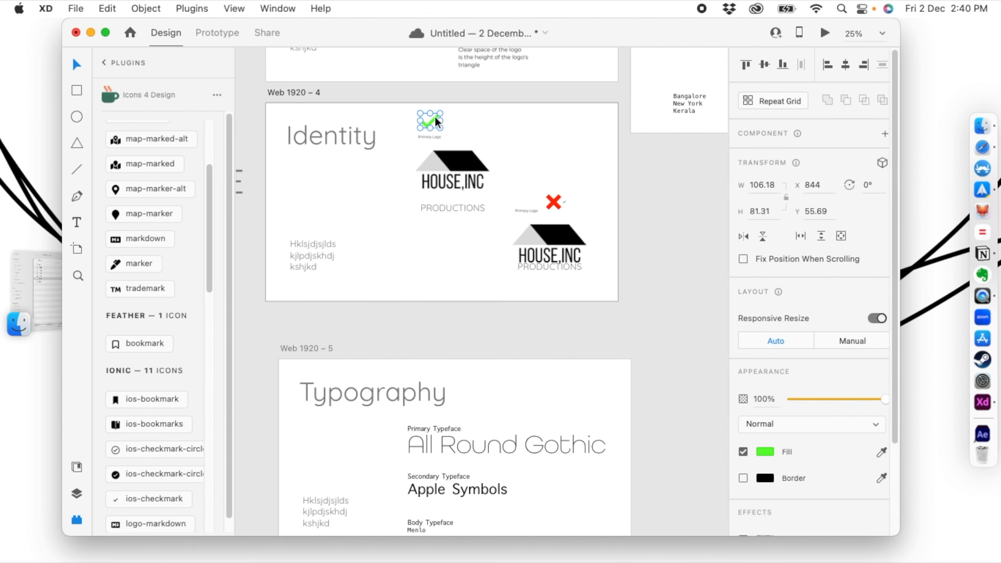
left_click(554, 203, "shift")
key("super+c")
scroll(505, 254, "down", 10)
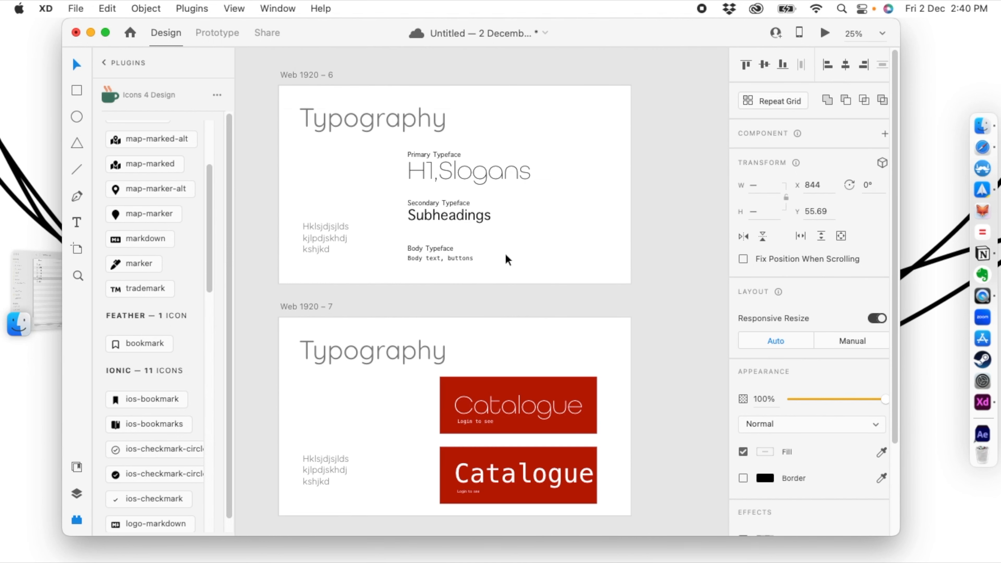
scroll(507, 259, "down", 3)
left_click(417, 383)
key("super+v")
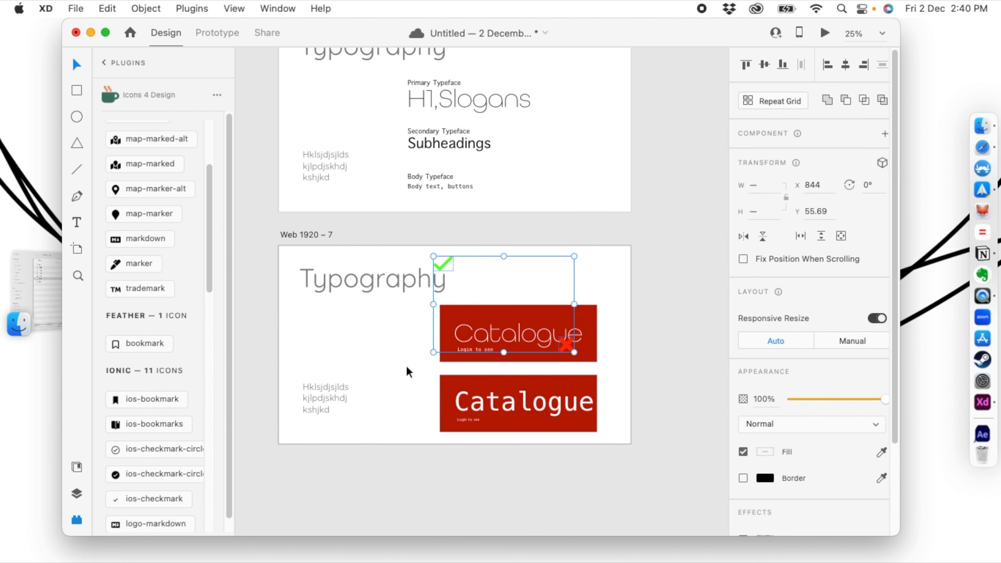
Place the green check mark just left of the upper Catalogue banner and the red cross just left of the lower one.
left_click(406, 367)
left_click_drag(446, 261, 422, 336)
left_click_drag(564, 347, 424, 410)
left_click(426, 467)
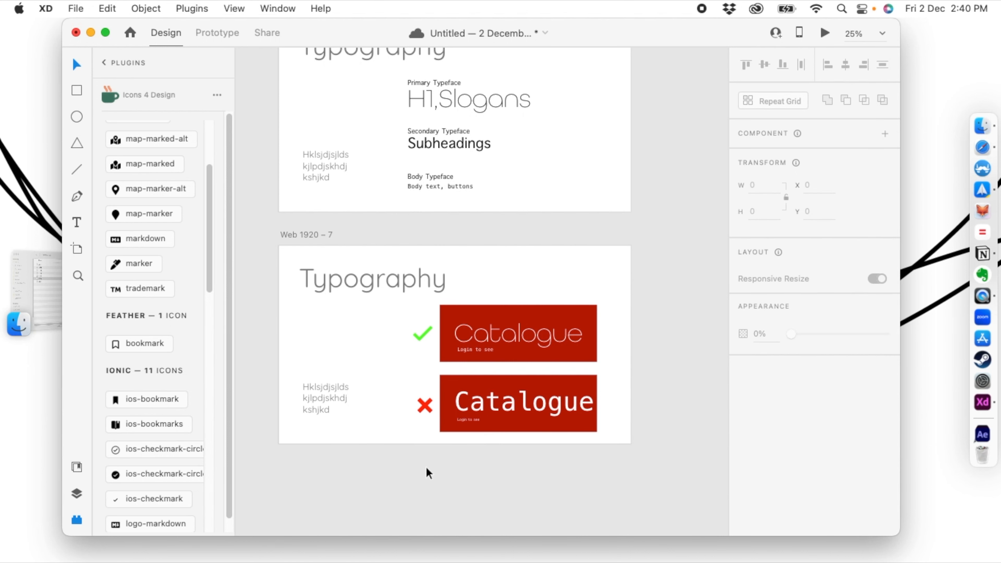
Review the Identity and Typography pages together with the website mockup at a reduced zoom.
scroll(425, 466, "down", 3)
scroll(445, 420, "up", 5)
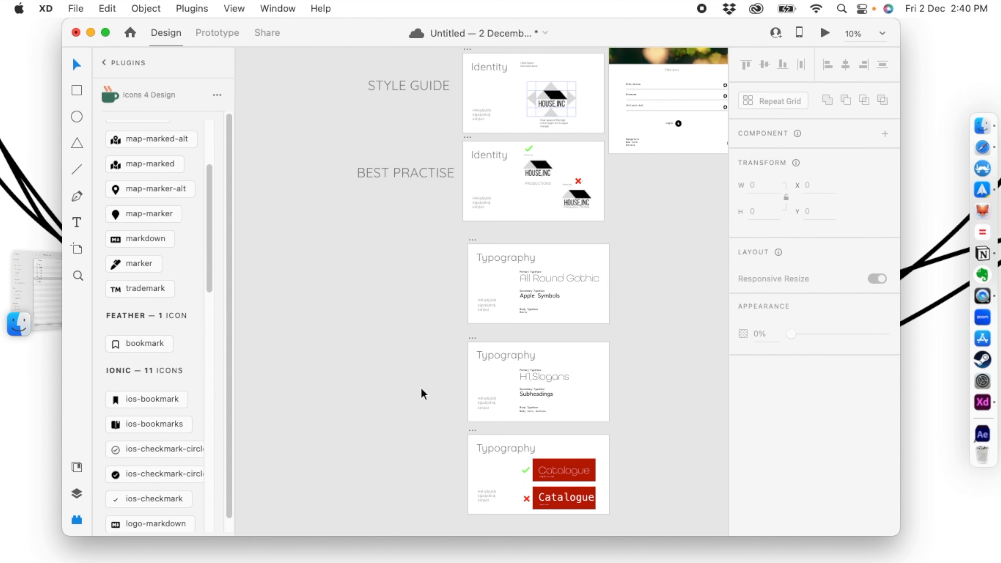
scroll(402, 434, "up", 10)
scroll(586, 303, "down", 5)
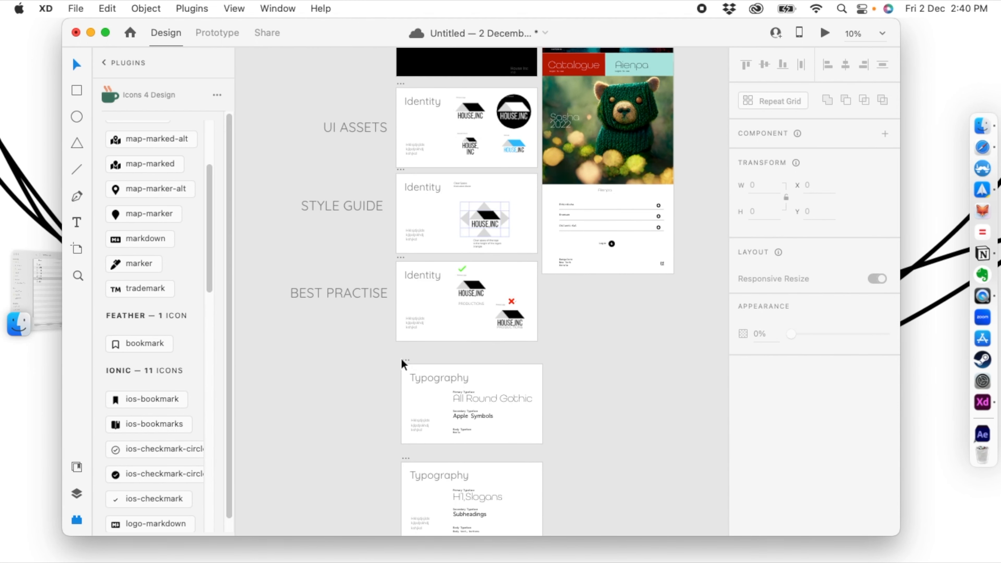
left_click(403, 363)
scroll(524, 327, "up", 5)
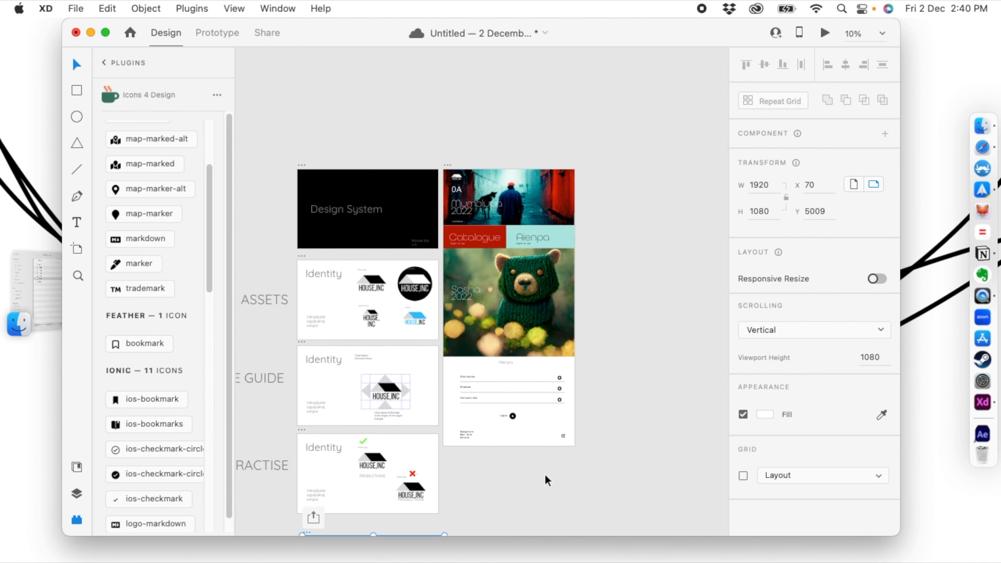
scroll(516, 523, "down", 15)
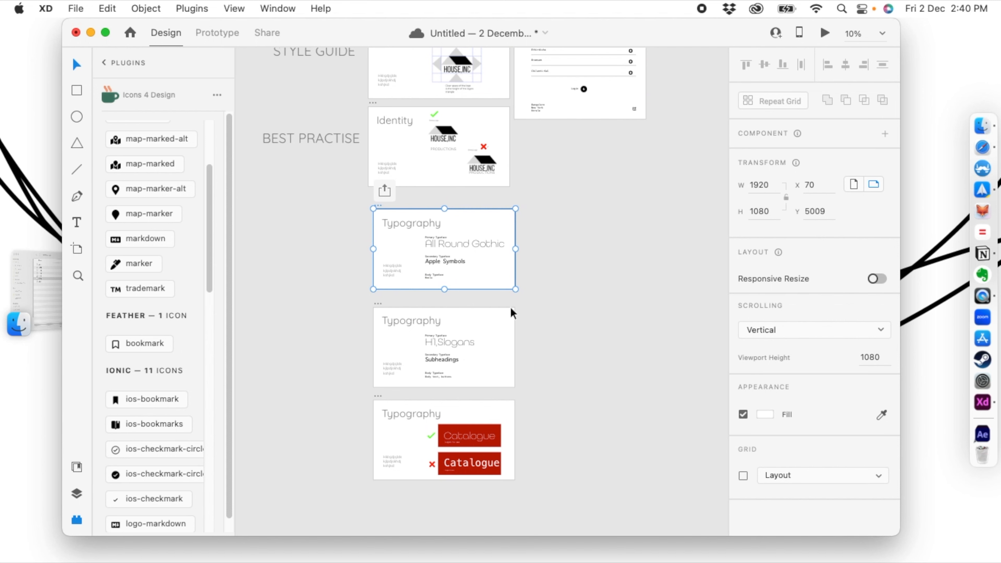
left_click(584, 282)
left_click_drag(578, 352, 576, 324)
scroll(593, 283, "up", 4)
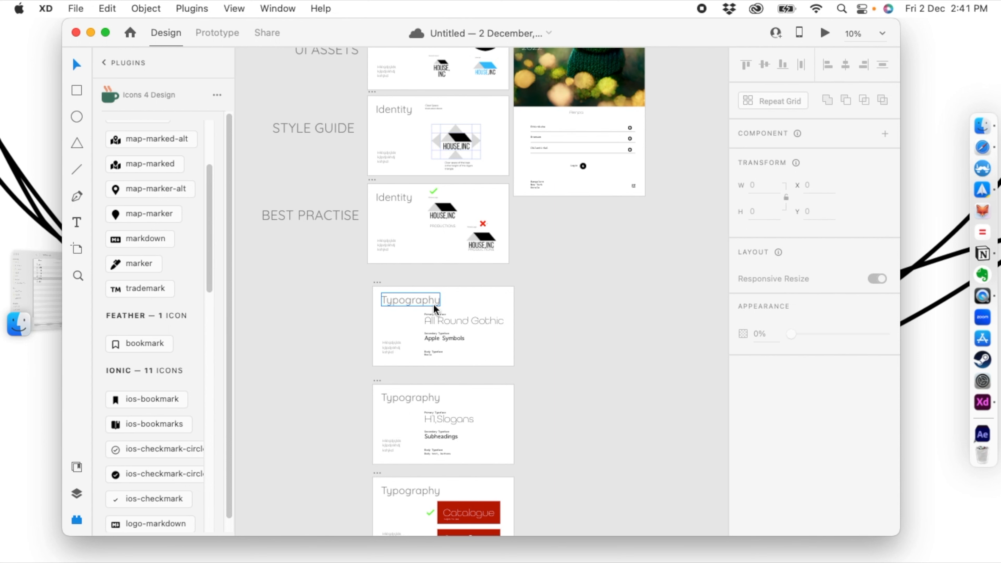
Open the DESIGN SYSTEM cloud document from the recent files.
left_click(70, 9)
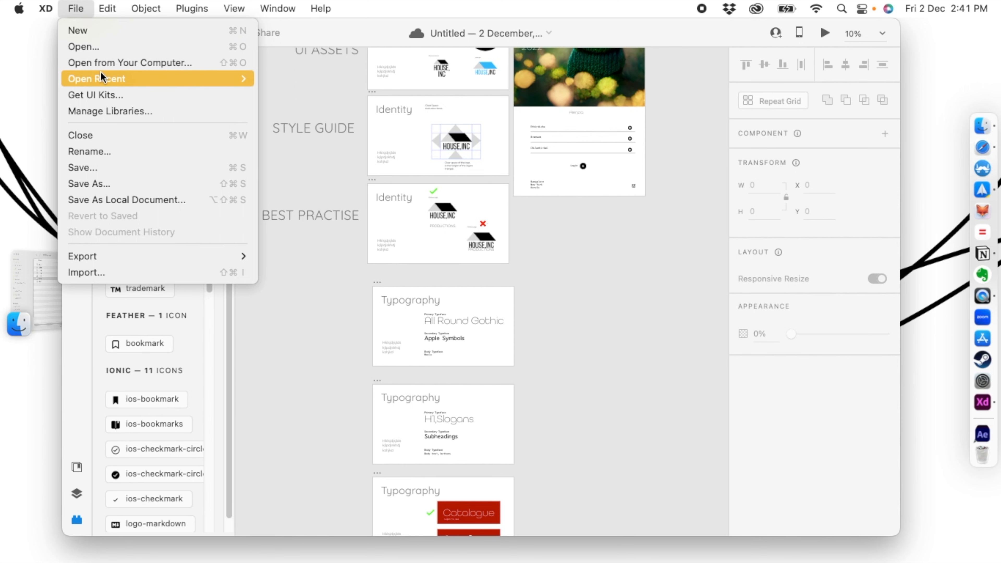
left_click(103, 46)
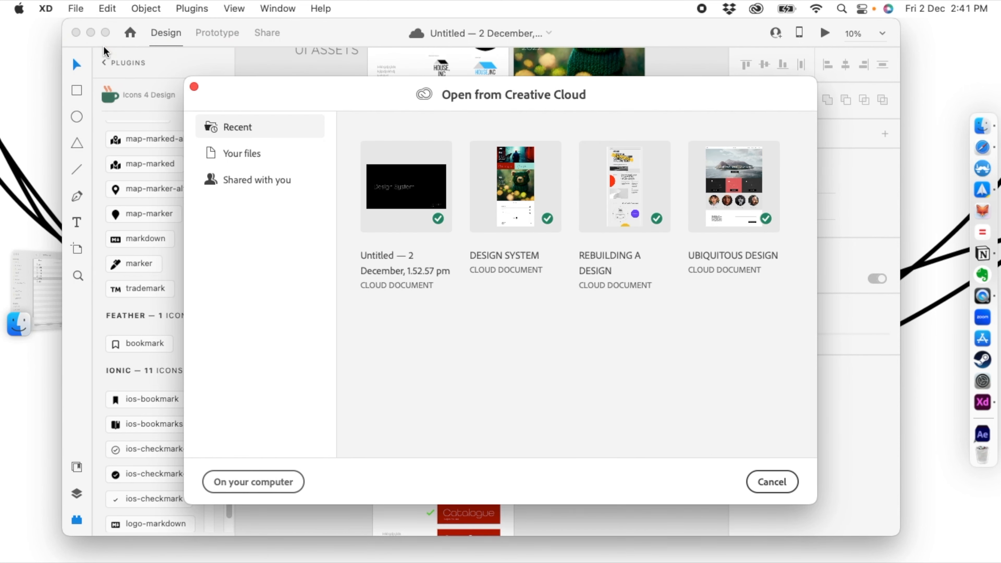
left_click(498, 179)
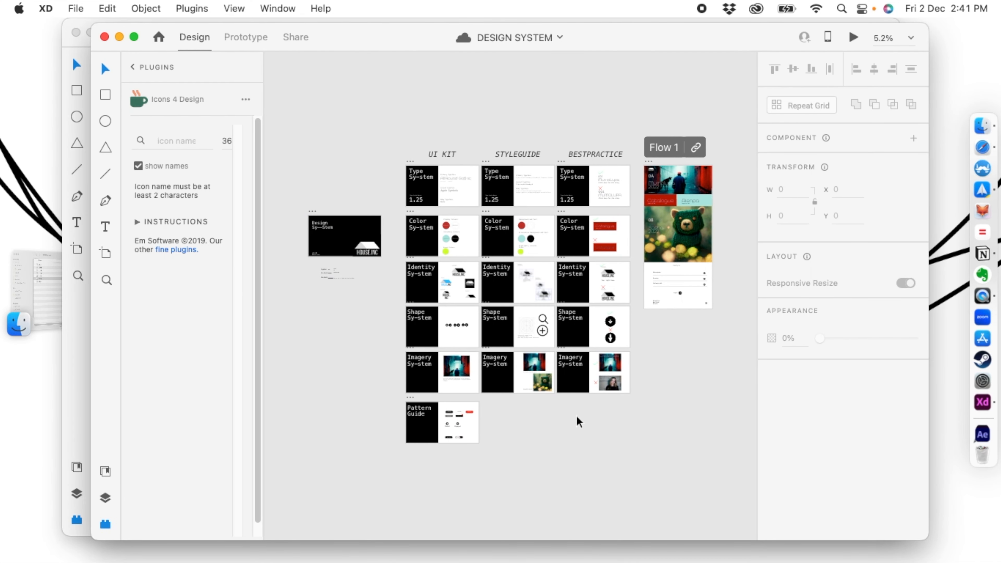
Examine how the finished design system arranges its pages under the UI KIT, STYLEGUIDE and BESTPRACTICE headings.
scroll(561, 411, "up", 3)
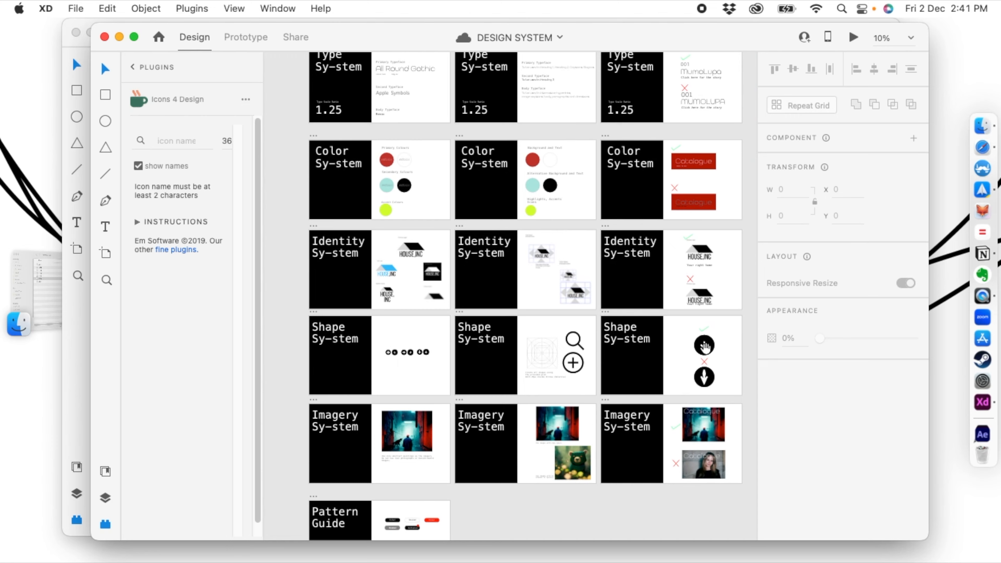
scroll(704, 301, "right", 5)
scroll(704, 300, "up", 2)
left_click_drag(428, 436, 702, 393)
left_click_drag(523, 376, 539, 438)
left_click_drag(415, 314, 402, 237)
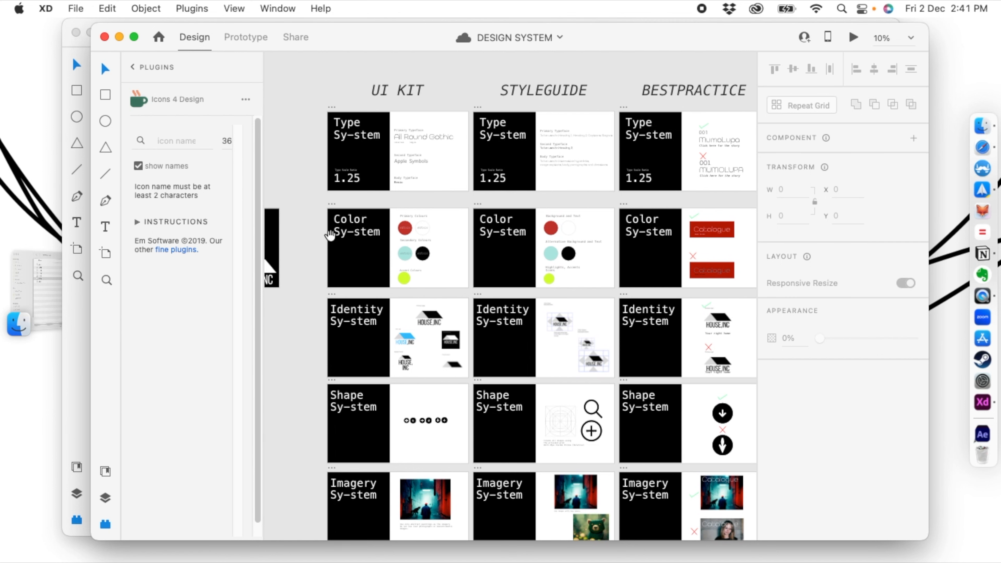
scroll(365, 384, "down", 5)
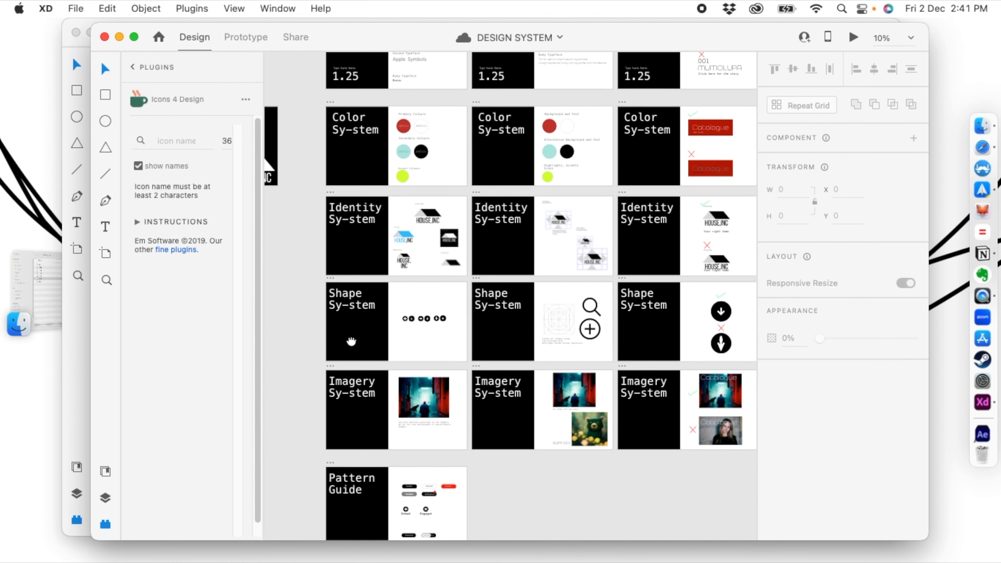
scroll(403, 357, "up", 9)
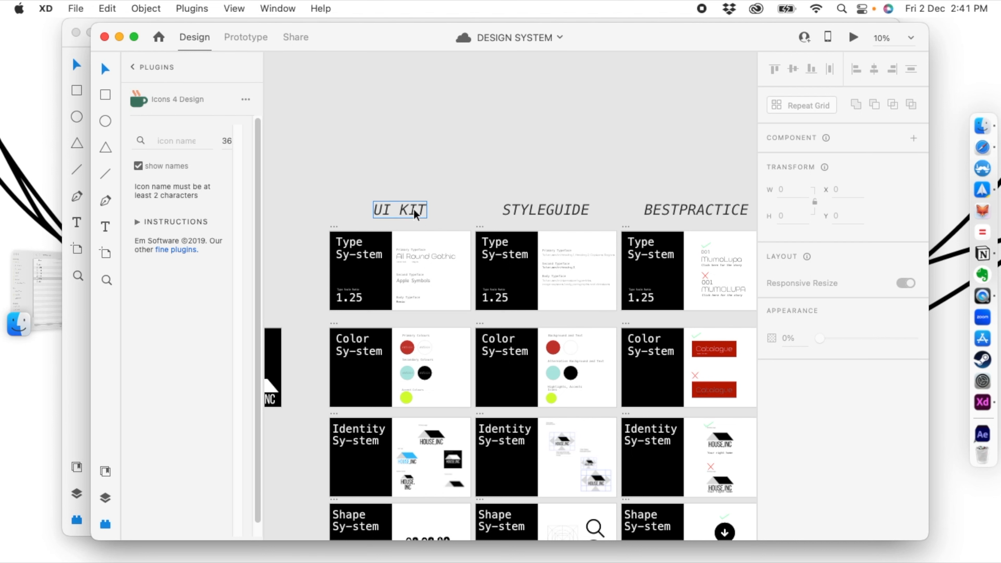
left_click(414, 214)
left_click(508, 210)
left_click(656, 209)
left_click(596, 176)
Examine the Type System and Color System pages up close across the UI kit, style guide and best practice columns.
key("super+equal")
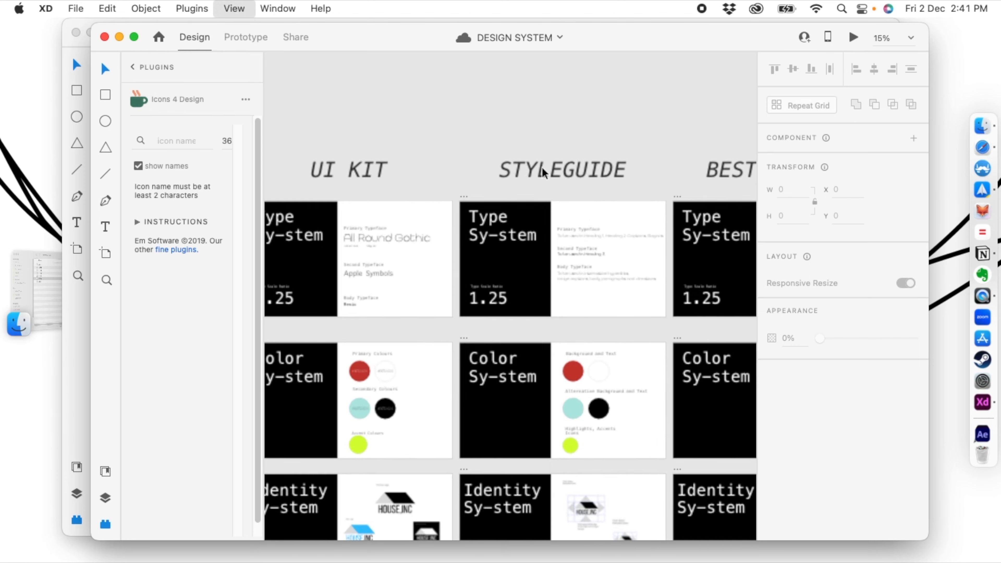
key("super+equal")
left_click_drag(406, 283, 543, 297)
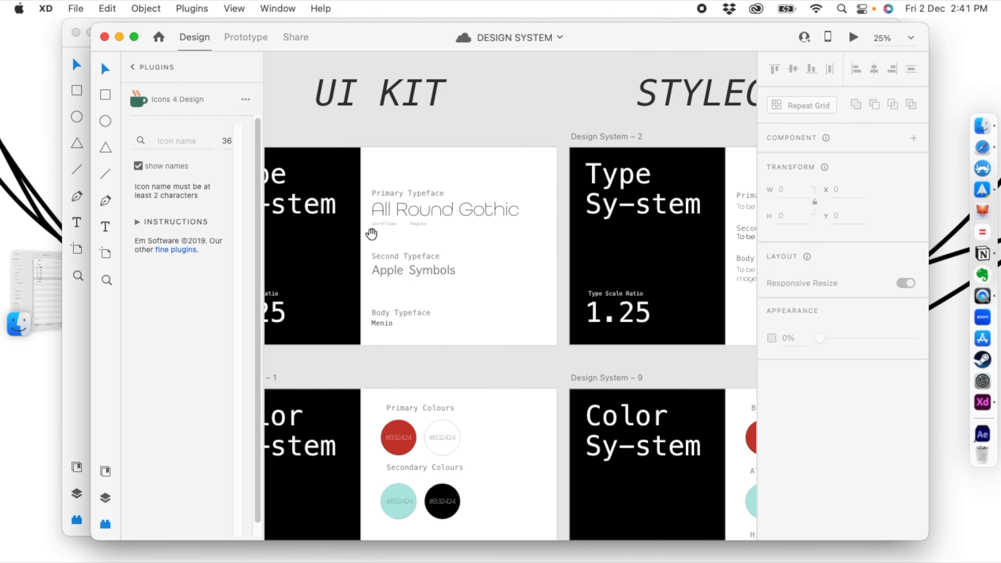
scroll(477, 297, "right", 10)
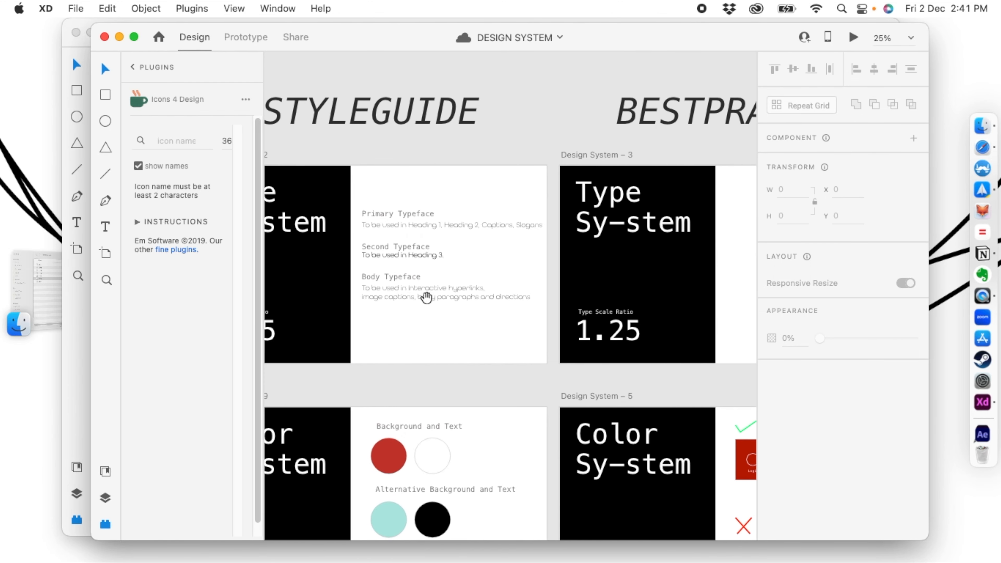
scroll(426, 297, "right", 5)
scroll(576, 221, "down", 3)
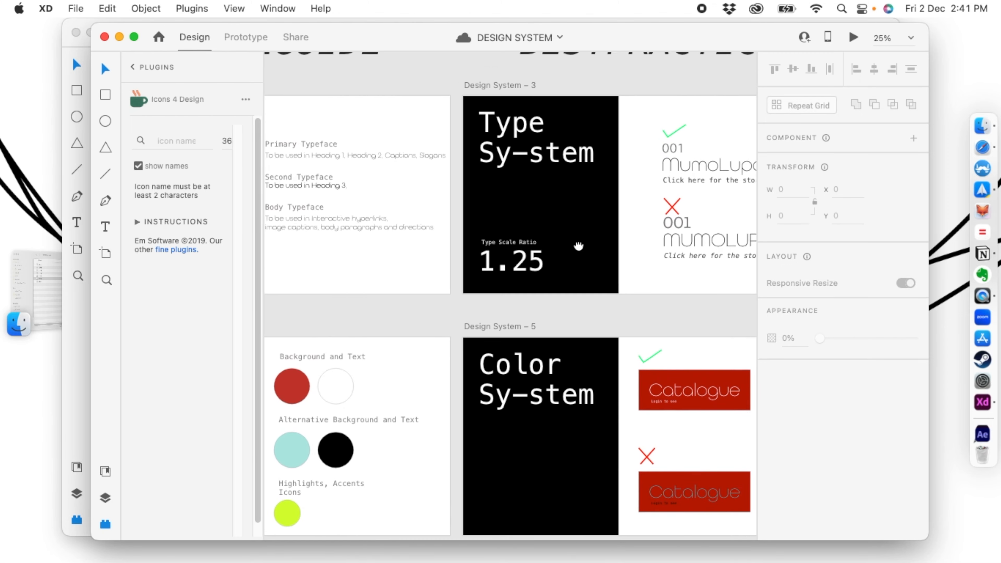
scroll(621, 309, "down", 5)
scroll(607, 291, "left", 10)
scroll(537, 330, "down", 3)
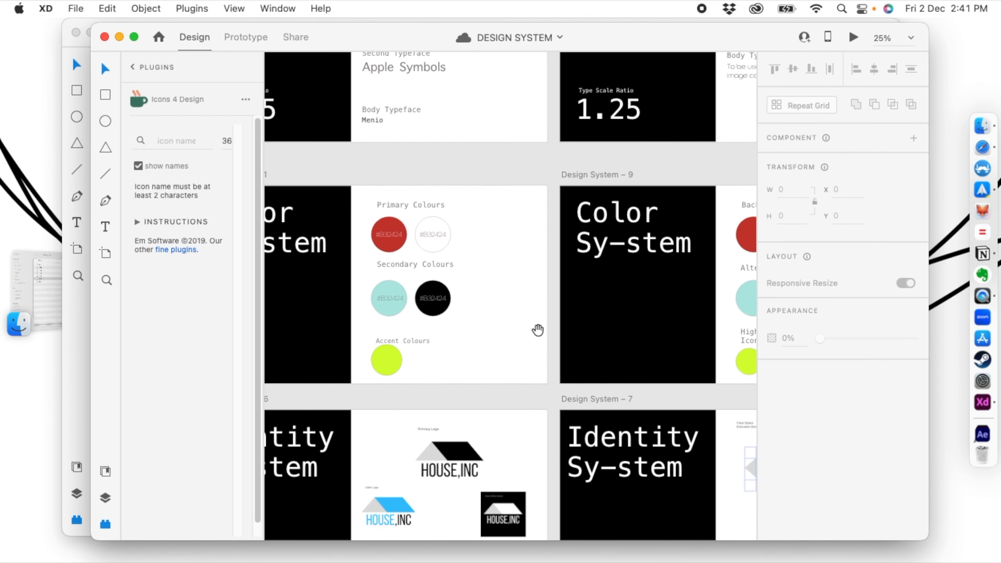
scroll(505, 312, "up", 1)
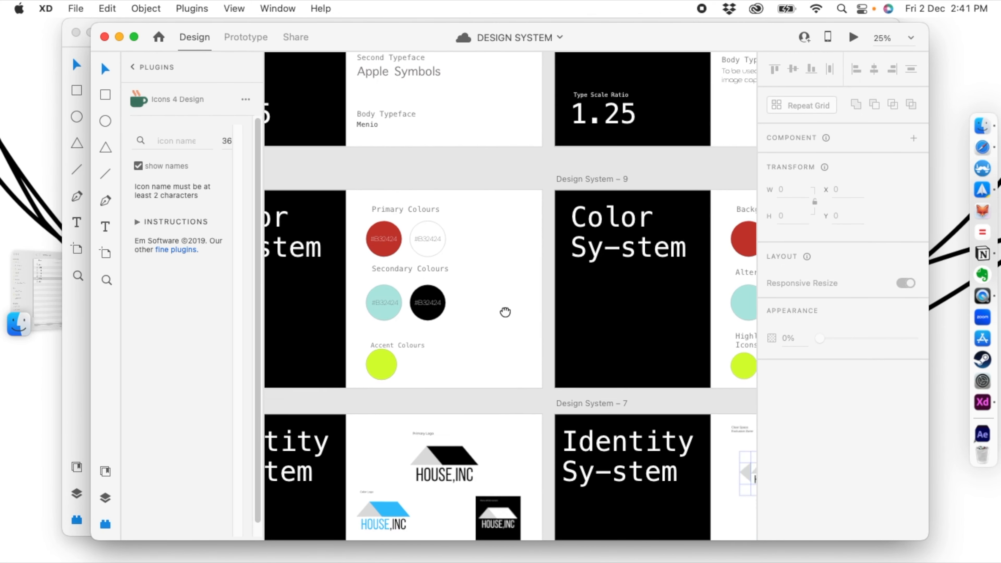
left_click_drag(505, 312, 230, 362)
left_click_drag(508, 335, 308, 364)
left_click_drag(394, 385, 787, 268)
scroll(815, 302, "down", 2)
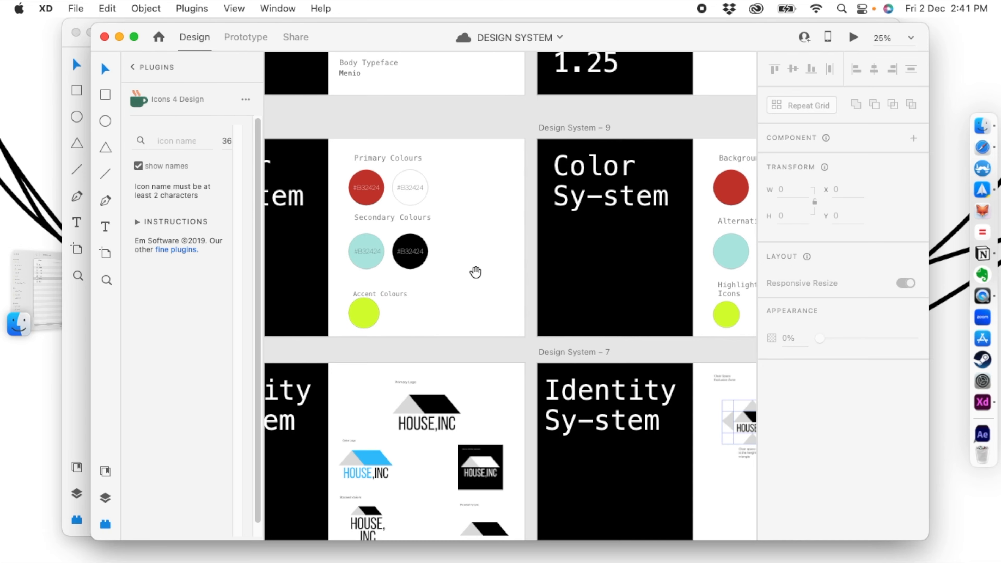
scroll(476, 272, "right", 10)
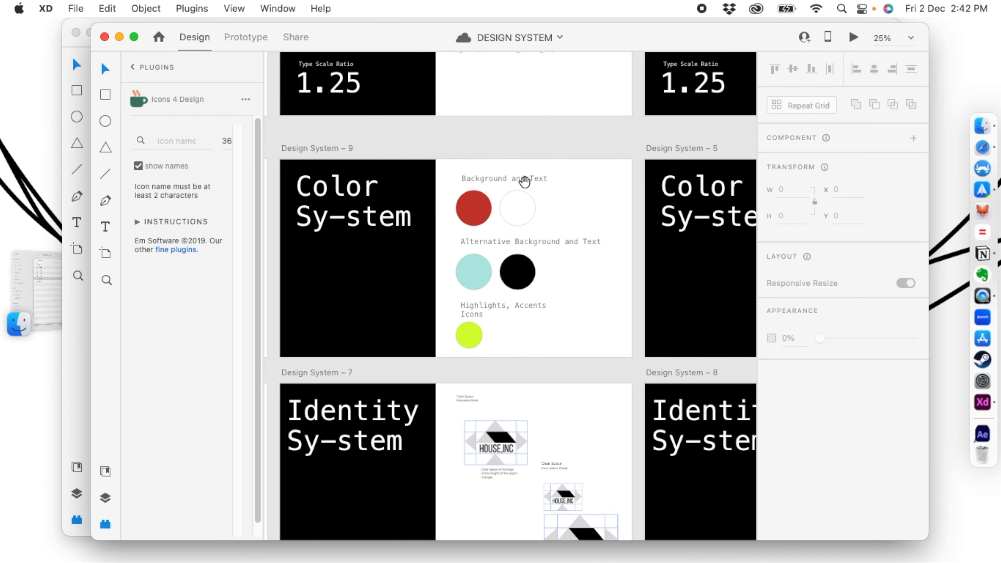
scroll(580, 284, "right", 10)
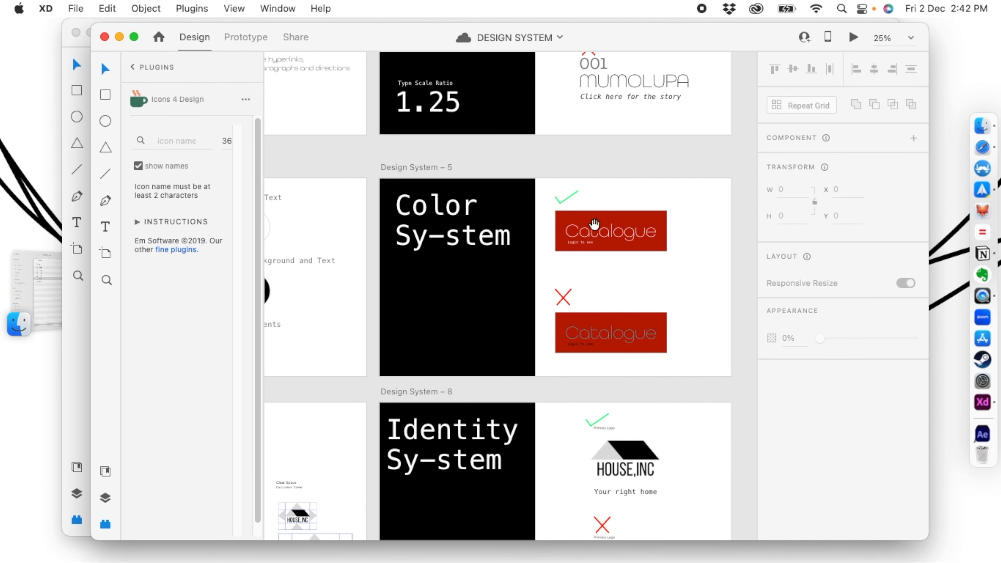
Examine the Identity System and Shape System pages across the UI kit, style guide and best practice columns.
scroll(440, 313, "down", 10)
scroll(441, 313, "right", 8)
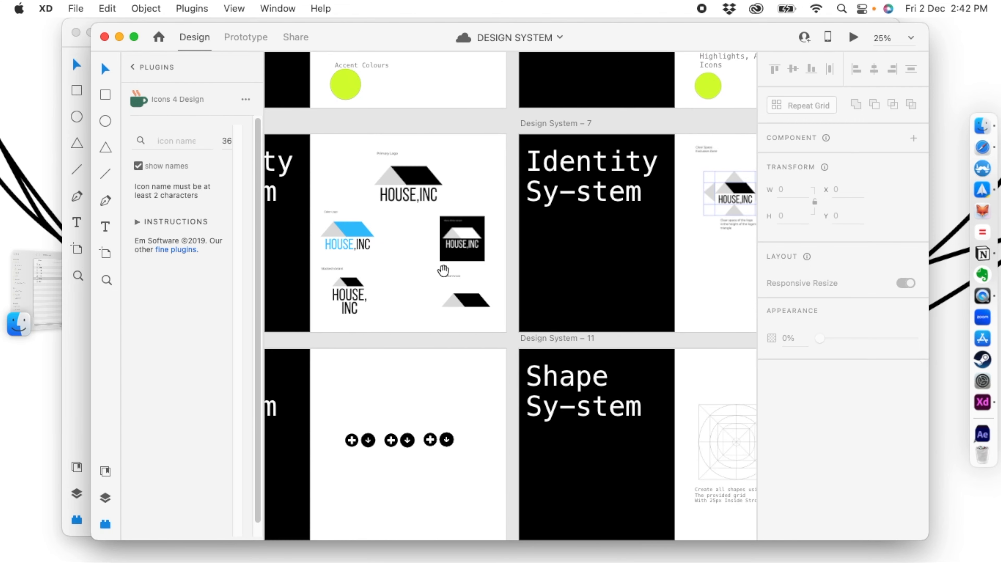
scroll(384, 273, "right", 8)
scroll(384, 273, "down", 3)
scroll(517, 233, "down", 5)
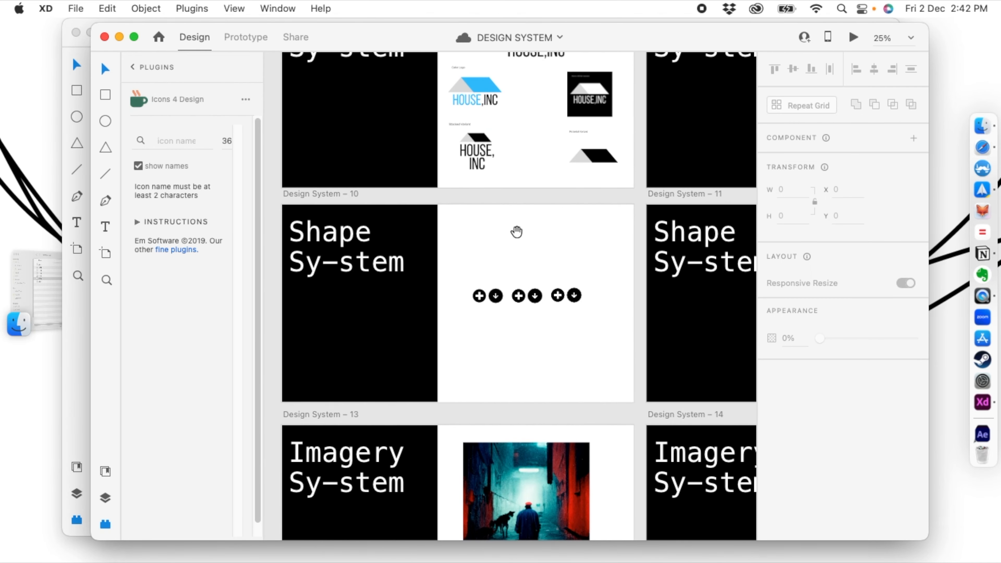
scroll(575, 342, "right", 12)
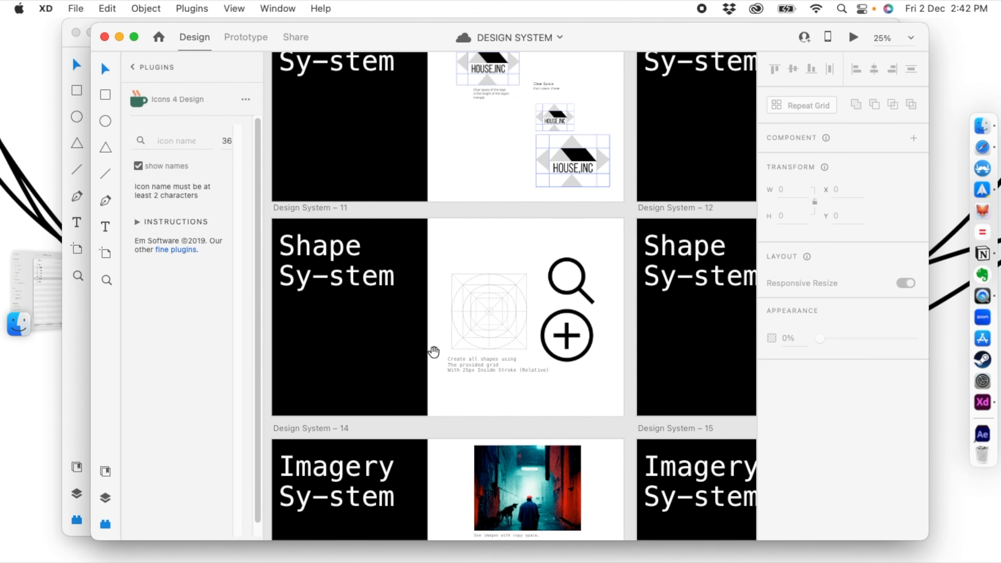
scroll(518, 293, "right", 10)
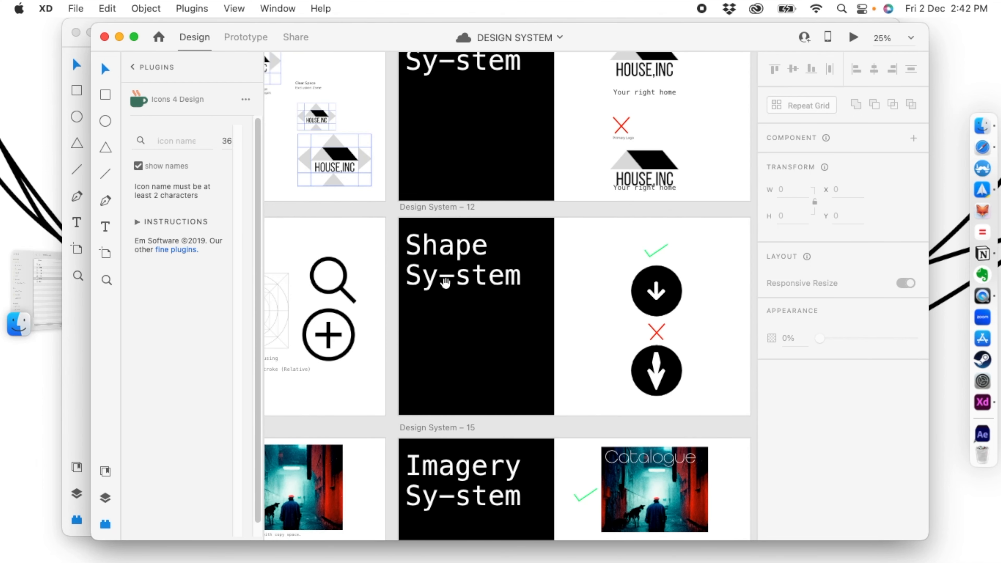
Examine the Imagery System pages, including the image usage notes and the correct and incorrect Catalogue examples.
scroll(506, 313, "down", 10)
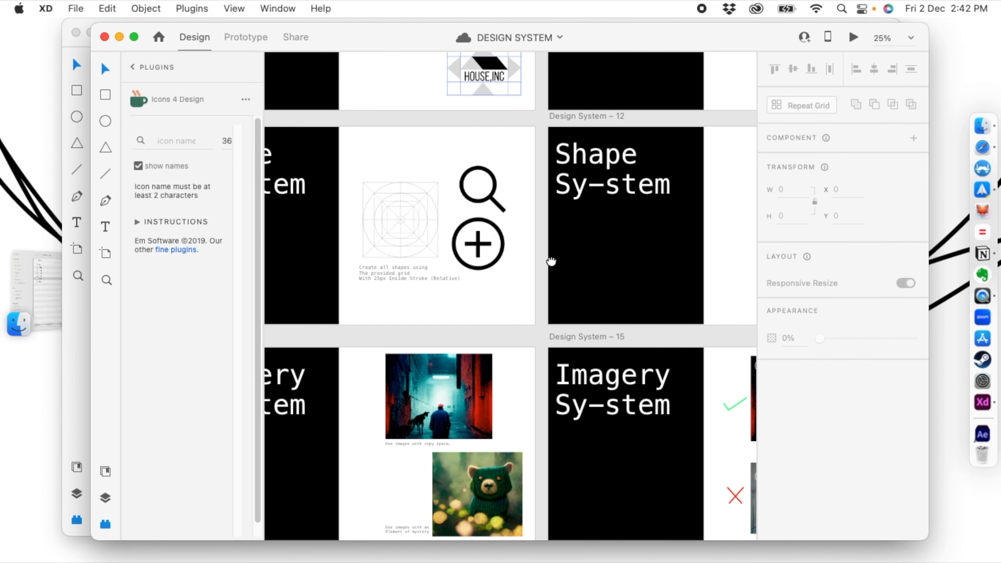
scroll(562, 277, "left", 5)
scroll(562, 278, "right", 4)
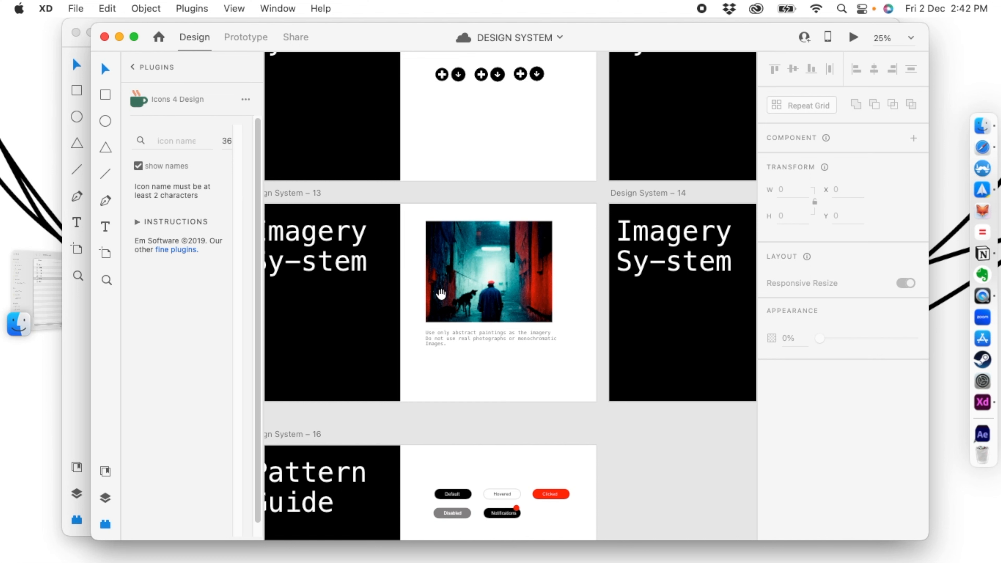
scroll(449, 284, "right", 12)
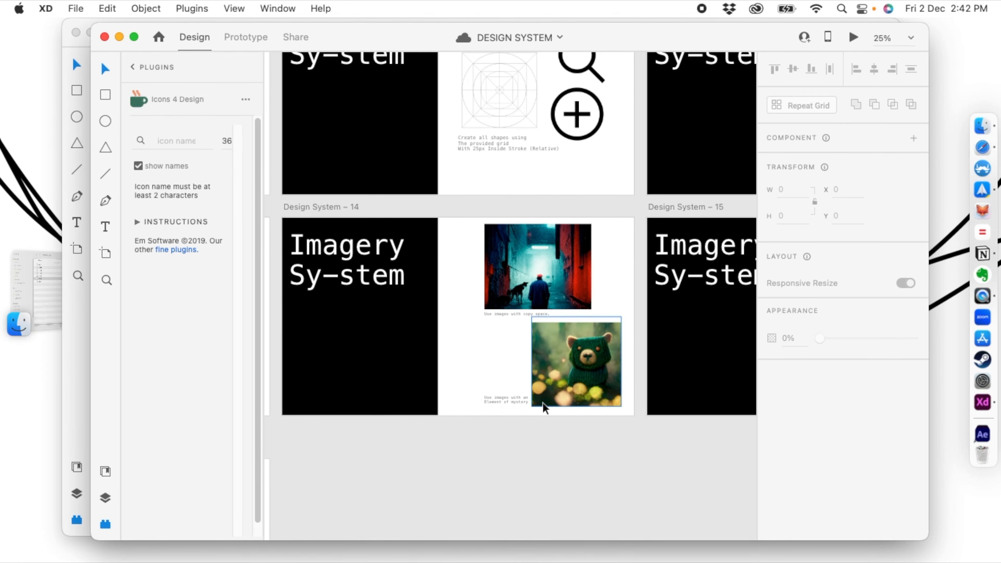
scroll(512, 353, "right", 12)
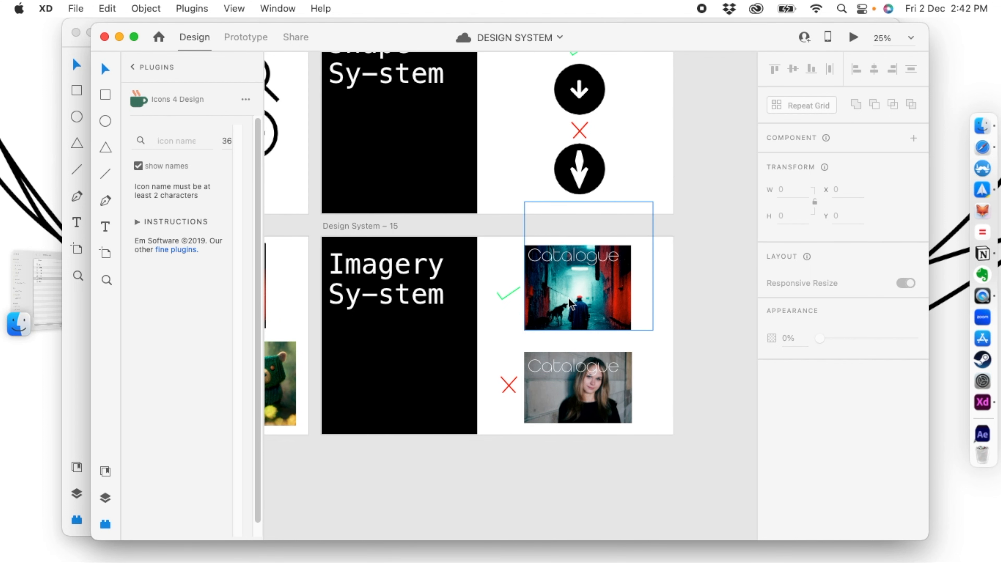
scroll(433, 361, "down", 7)
Find the Pattern Guide page below the Imagery System row and inspect its button patterns at 75% zoom.
scroll(434, 361, "left", 15)
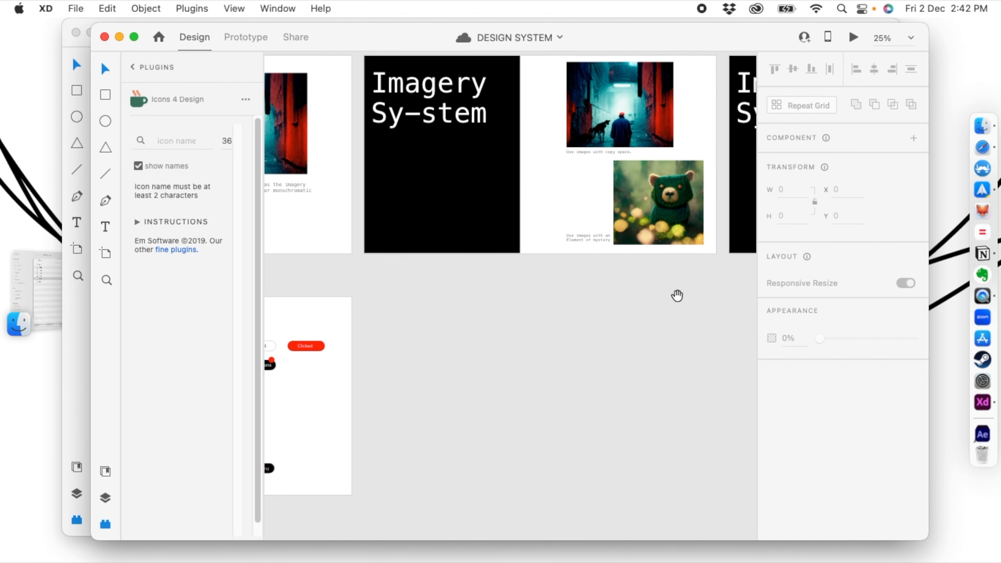
scroll(678, 296, "down", 3)
scroll(677, 296, "left", 10)
left_click_drag(671, 202, 499, 255)
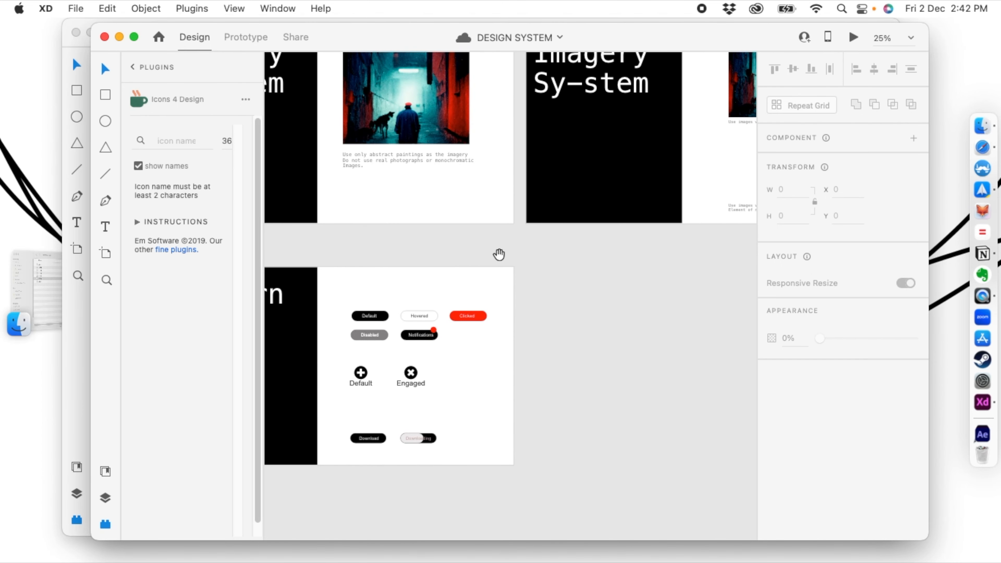
scroll(581, 368, "down", 3)
scroll(581, 369, "left", 8)
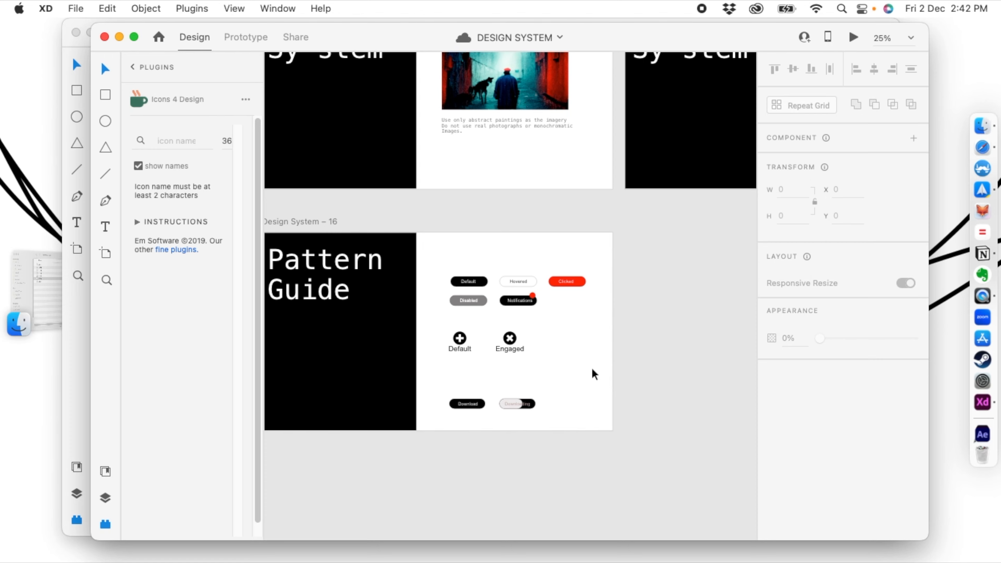
key("super+plus")
key("super+plus")
key("super+plus")
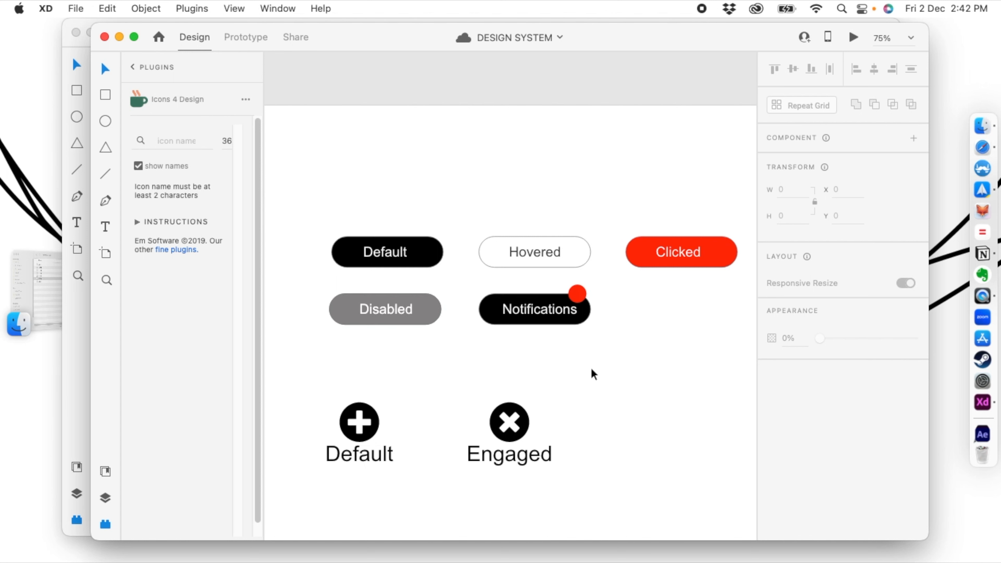
Examine the Default, Hovered, Clicked, Disabled and Notifications button states one by one, plus the Default and Engaged icons below.
left_click_drag(367, 194, 696, 339)
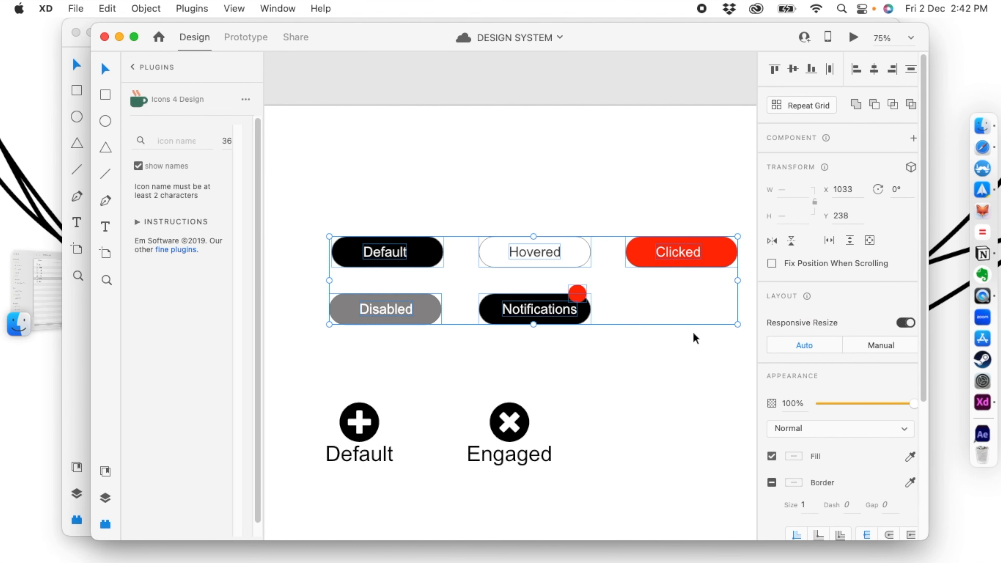
left_click(701, 372)
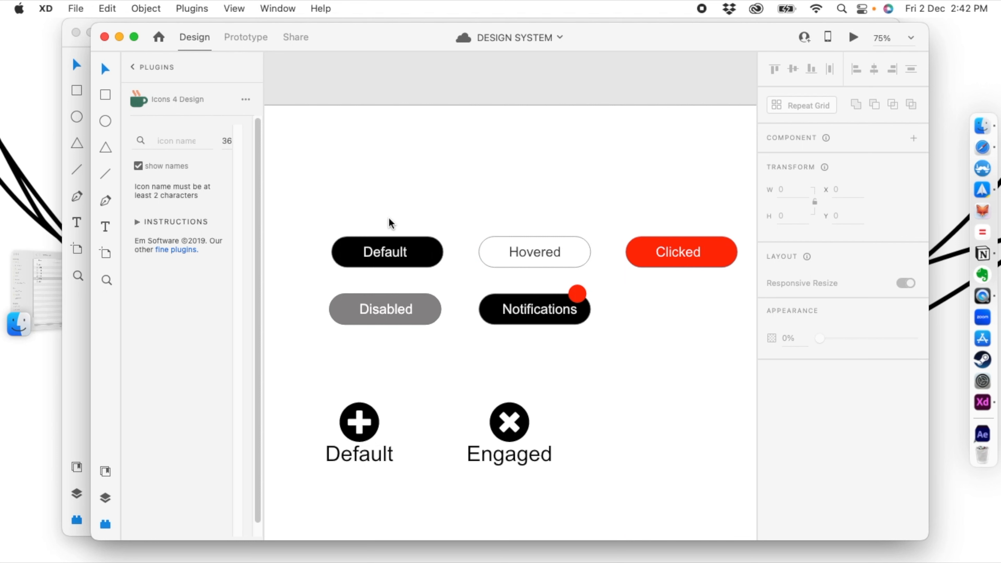
left_click_drag(363, 204, 401, 261)
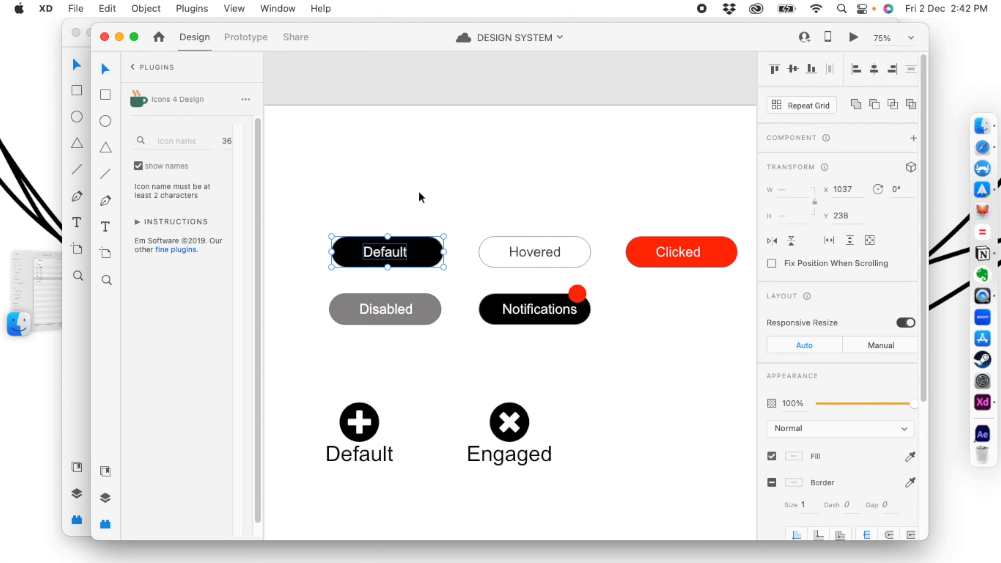
left_click(364, 176)
left_click_drag(359, 180, 416, 259)
left_click(468, 189)
left_click_drag(473, 192, 519, 256)
left_click(544, 170)
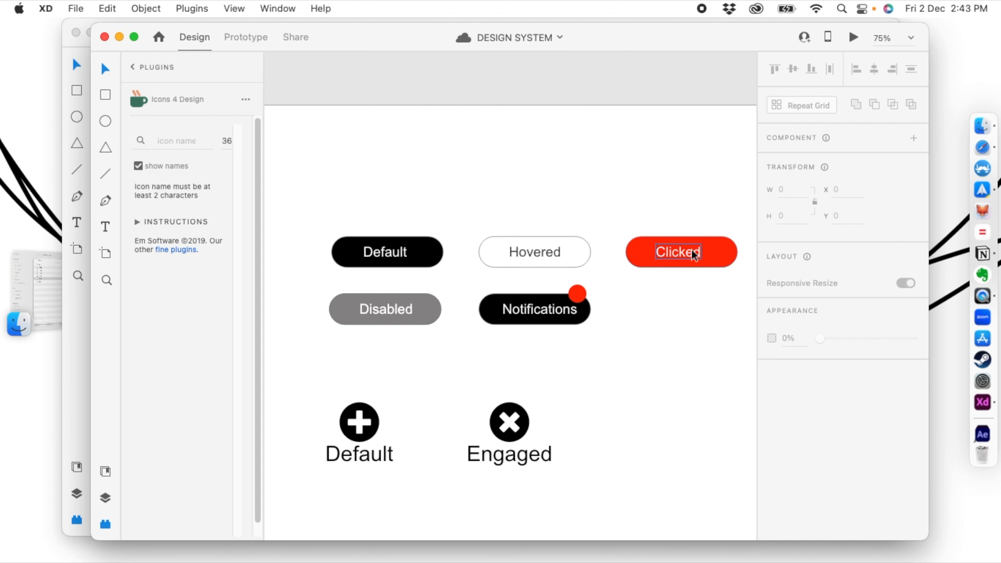
left_click_drag(296, 299, 426, 320)
left_click(402, 290)
left_click_drag(663, 323, 526, 284)
left_click(640, 306)
scroll(581, 405, "down", 10)
scroll(458, 313, "up", 10)
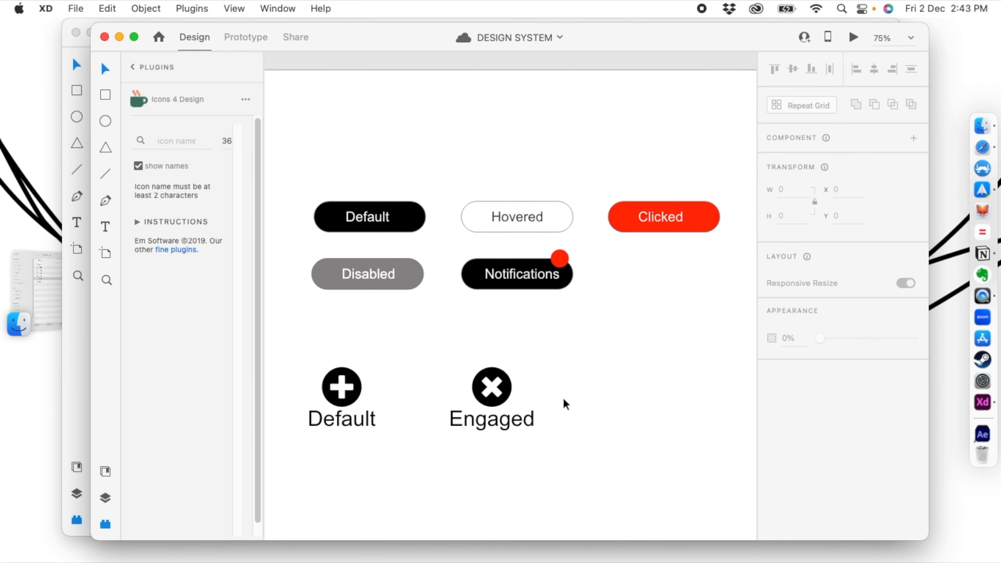
Review the complete design system layout, from the cover to the Pattern Guide and website mockup, at 5% zoom.
key("super+minus")
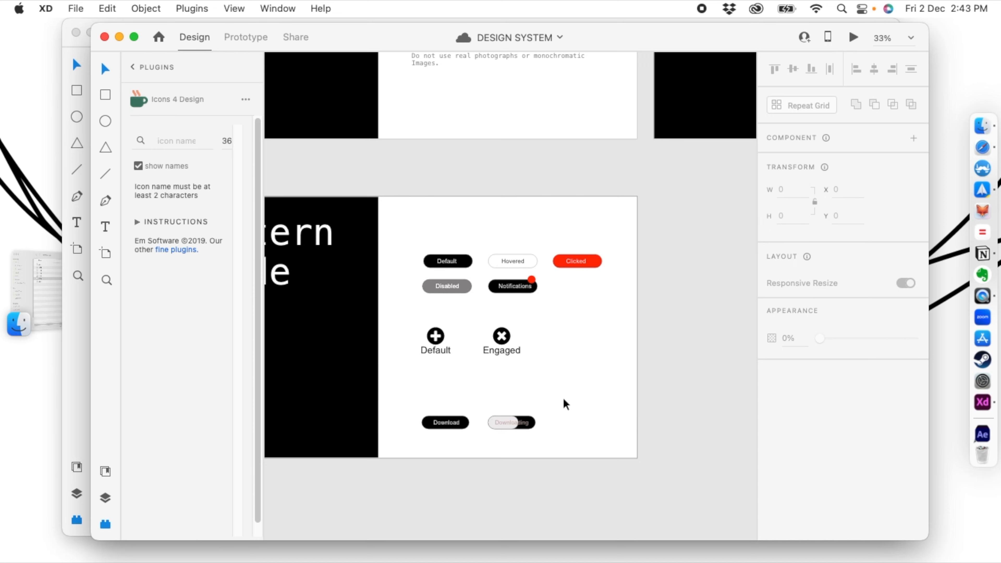
key("super+minus")
key("super+minus")
key("super+minus")
left_click_drag(607, 367, 525, 483)
left_click_drag(636, 400, 640, 348)
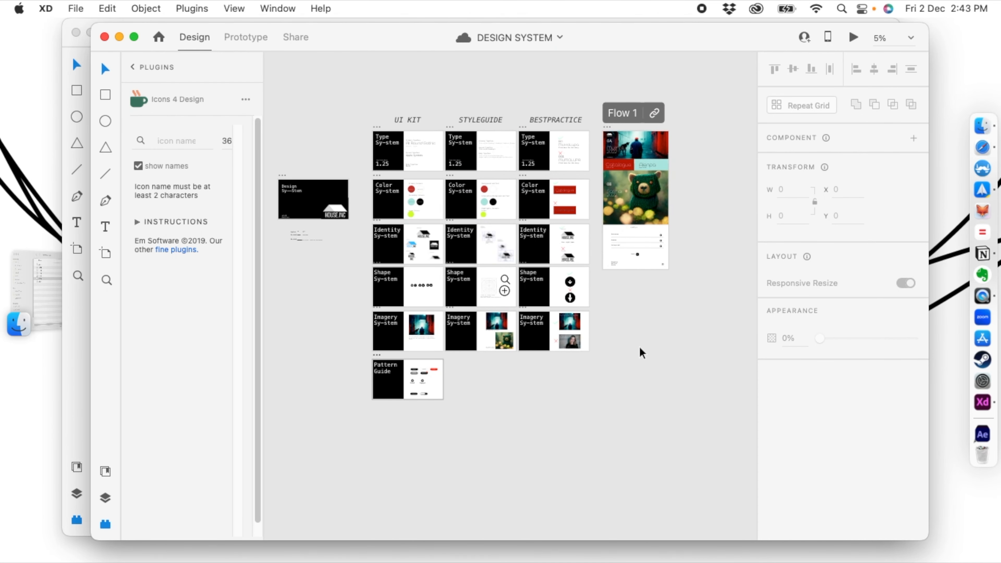
Select the website mockup artboard and compare it with the design system pages at 10% zoom.
key("super+plus")
left_click_drag(401, 311, 256, 495)
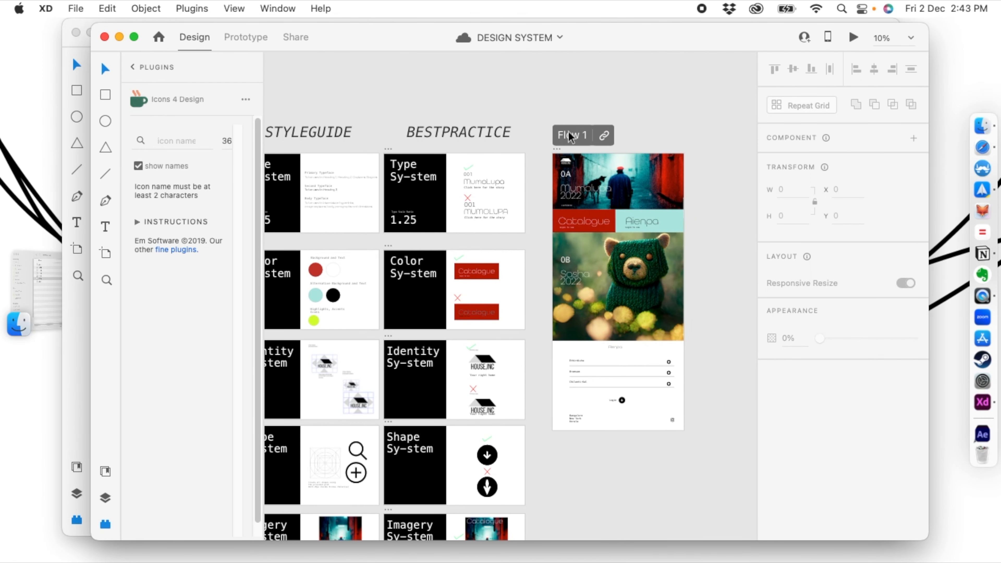
left_click(558, 152)
left_click_drag(504, 268, 644, 181)
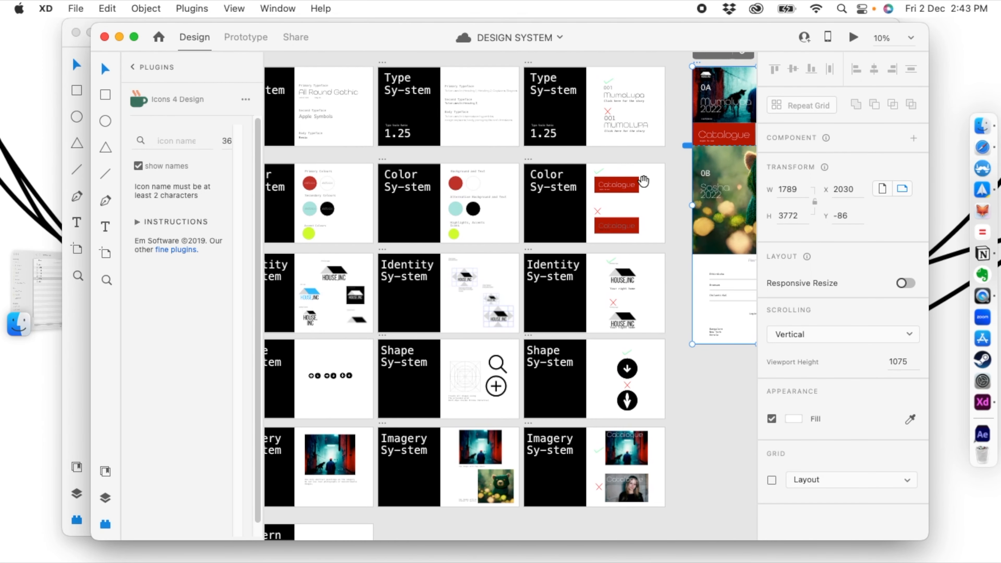
left_click_drag(410, 441, 490, 398)
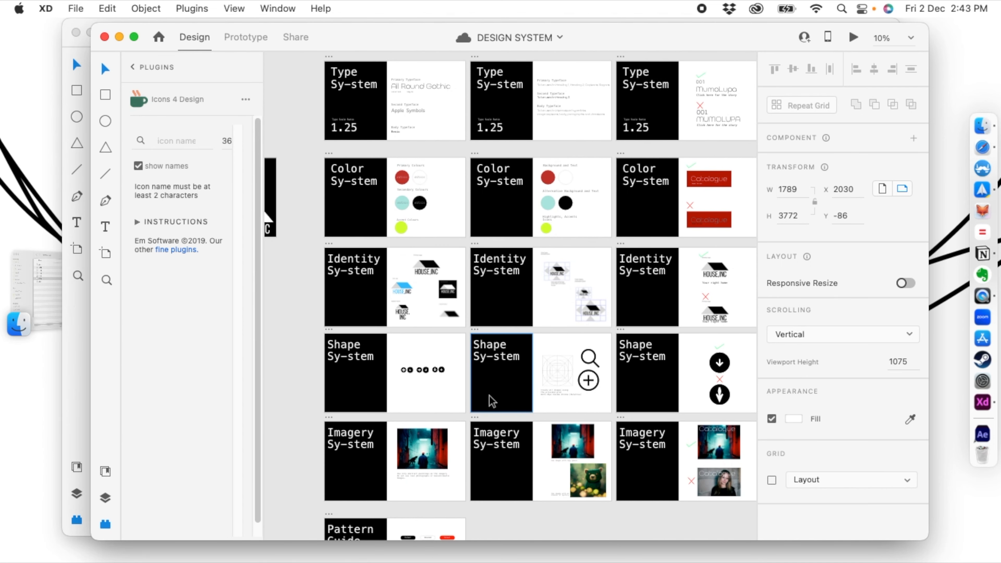